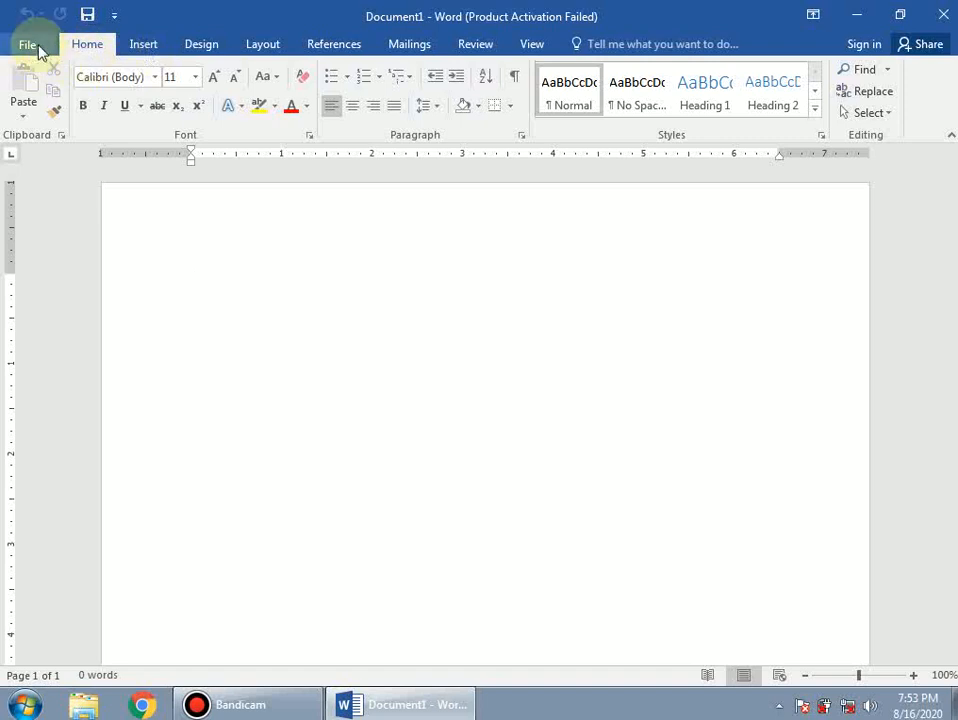
- Browse the Shapes and Equation galleries on the Insert tab without inserting anything
click(142, 45)
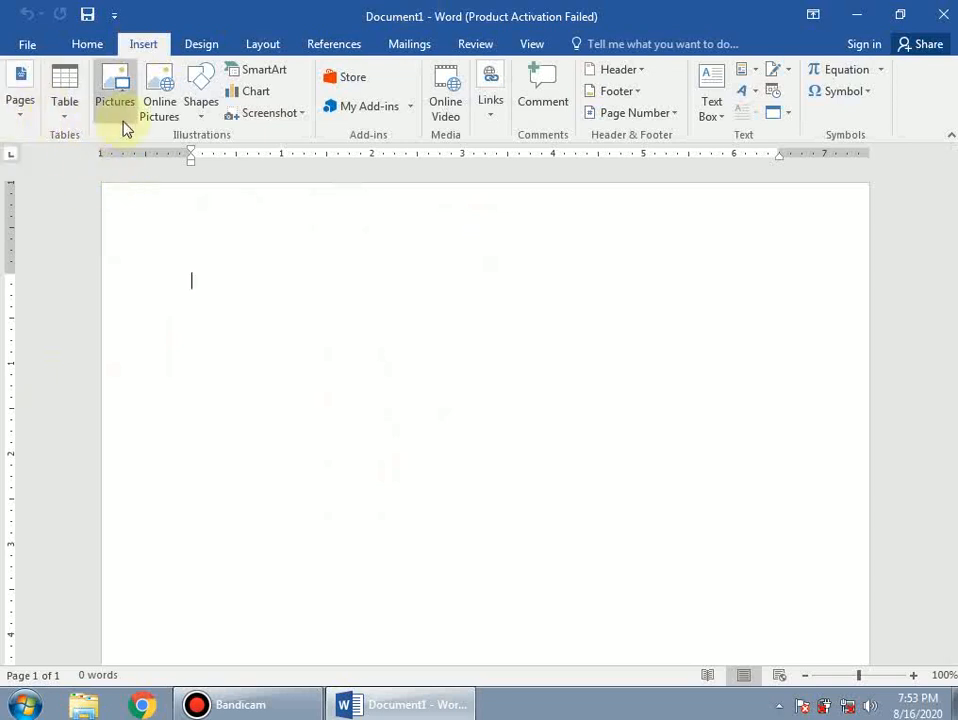
click(203, 122)
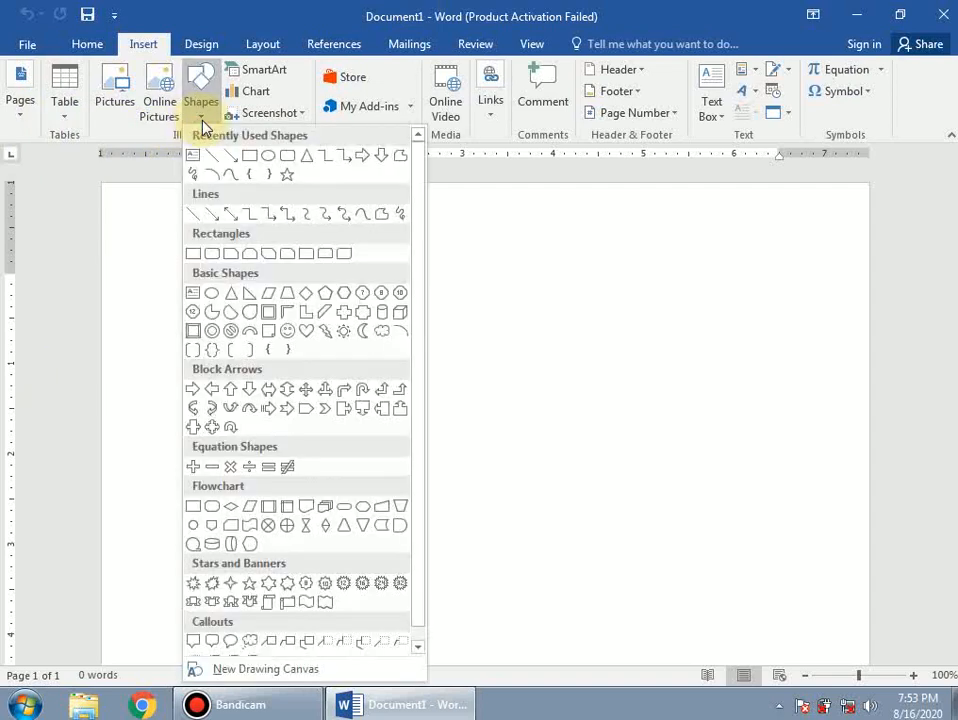
click(199, 118)
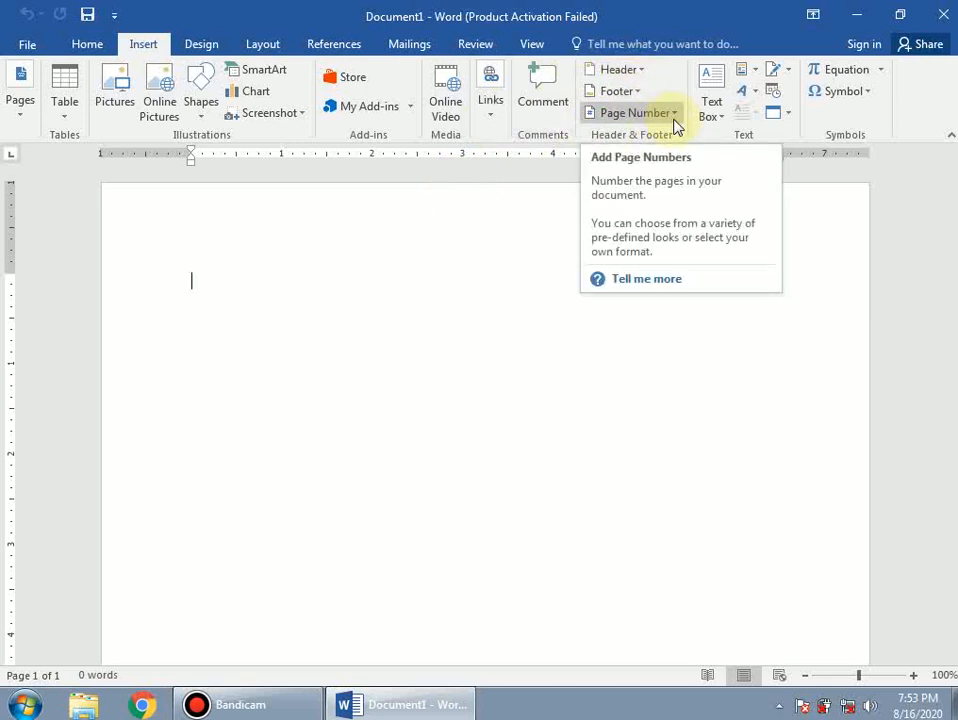
click(883, 71)
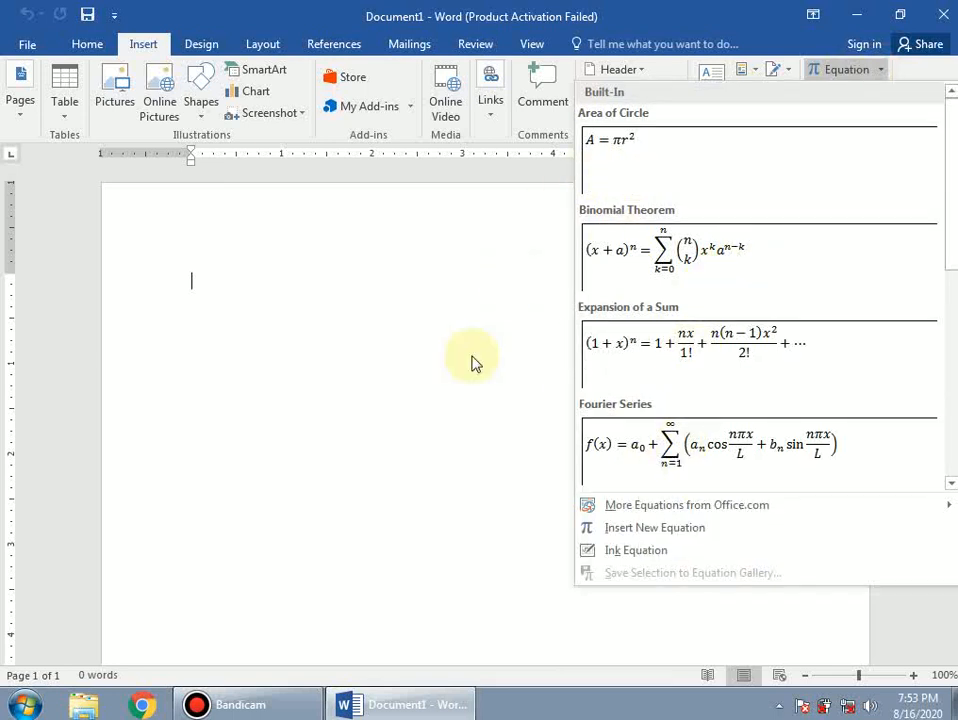
click(447, 381)
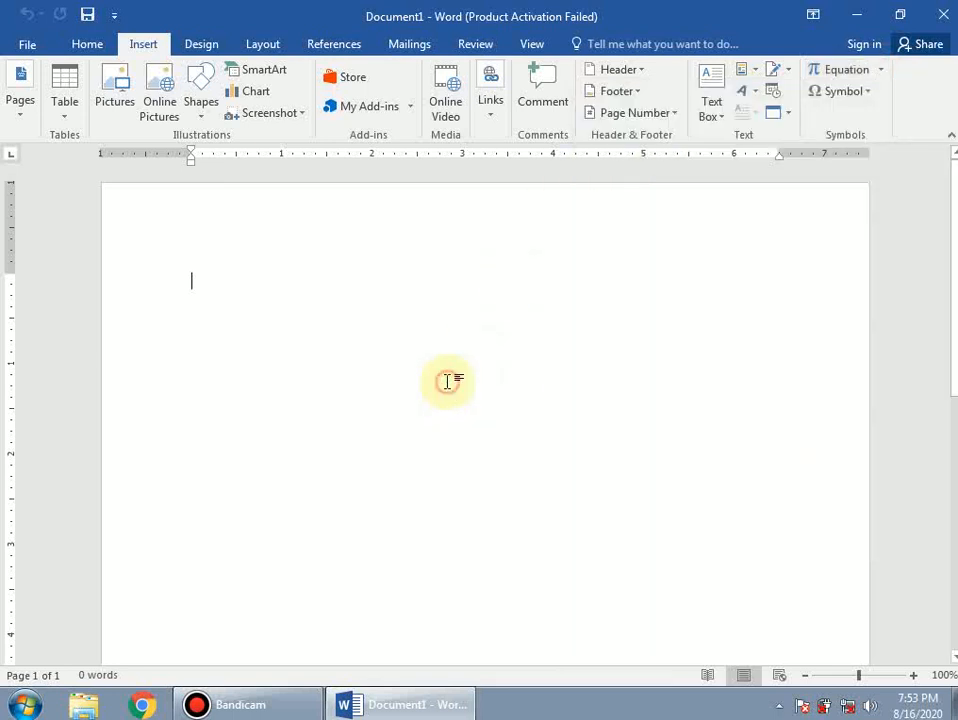
- Look through the Symbol list and More Symbols browser, then cancel without inserting
click(872, 92)
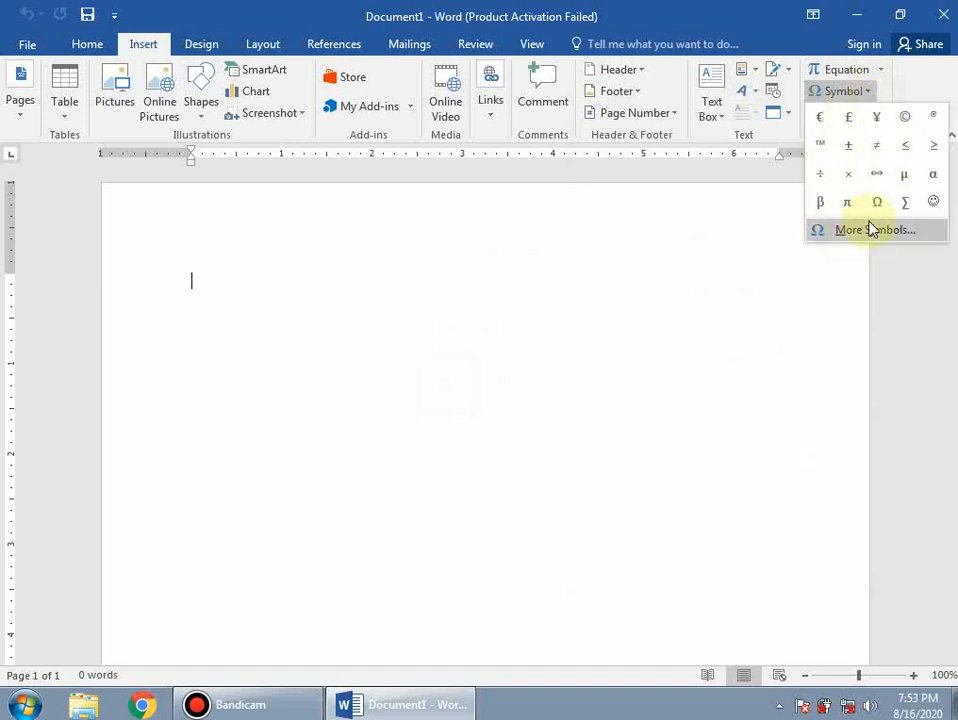
click(848, 235)
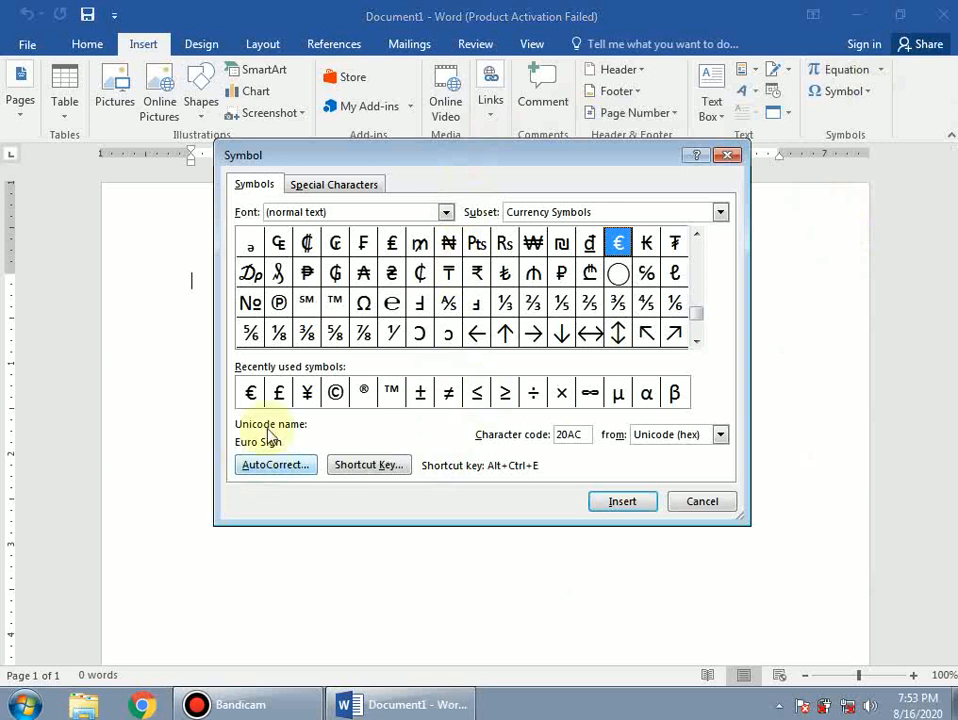
click(704, 502)
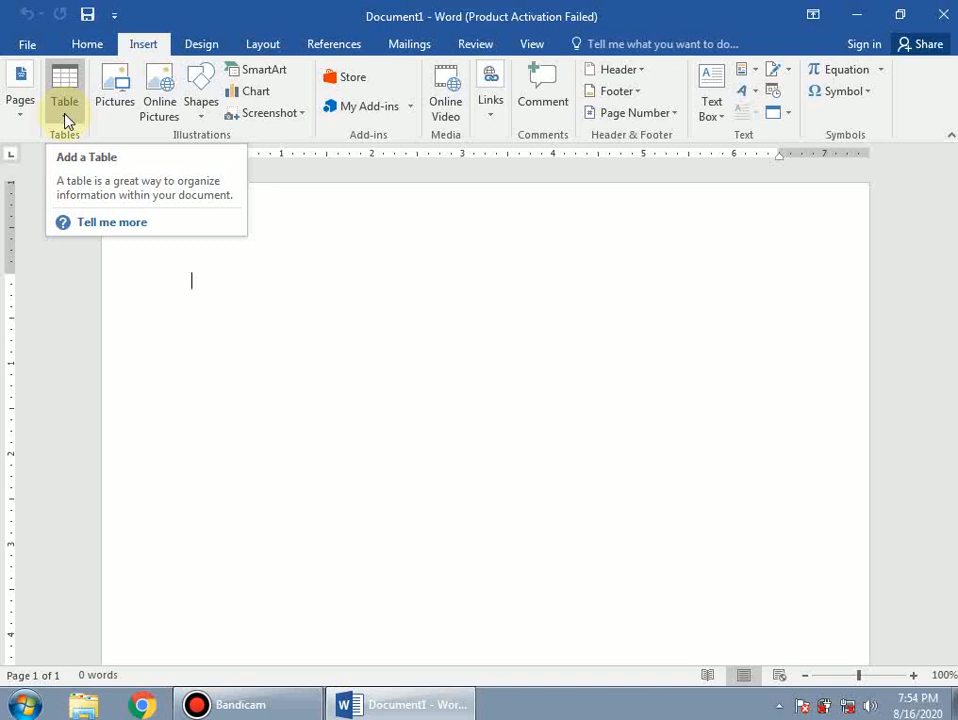
- Type the person's full name as the first line of the empty page
click(251, 322)
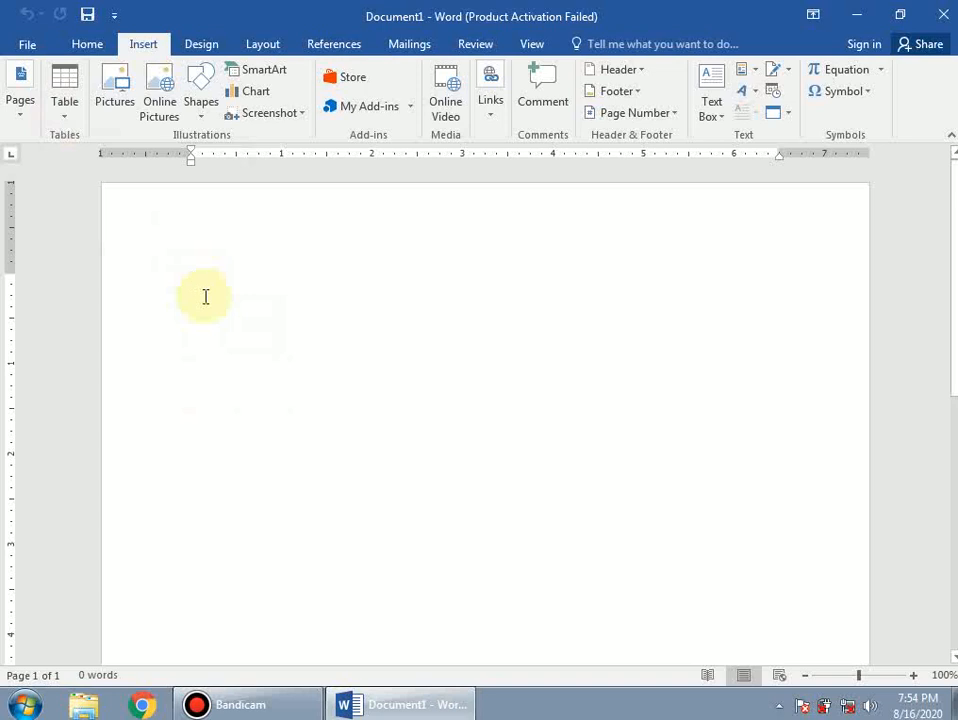
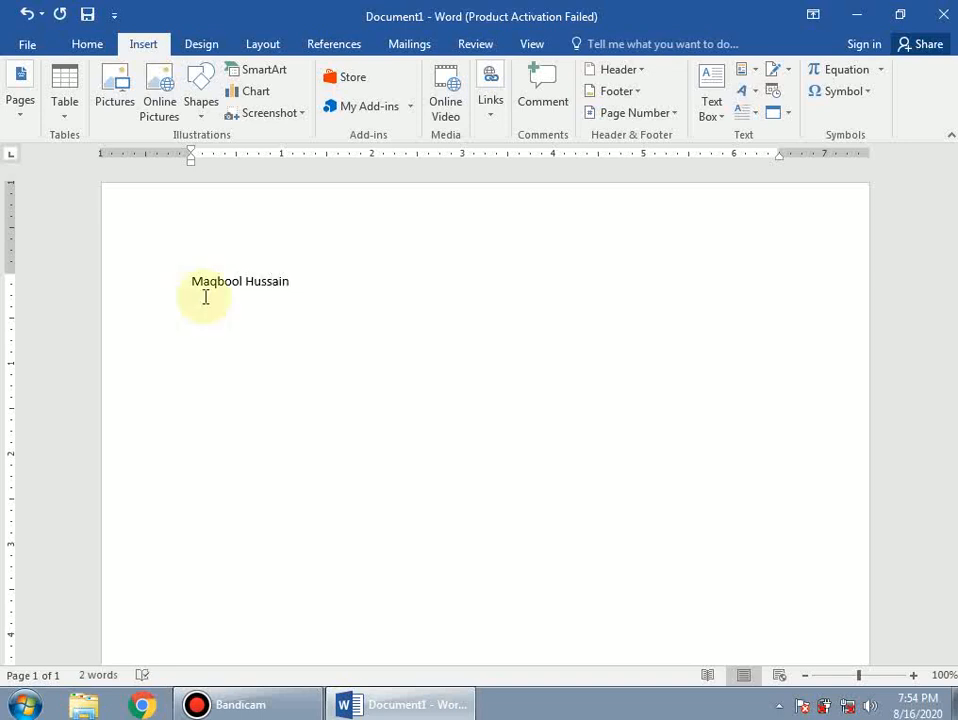
scroll(205, 323, up, 6)
scroll(288, 327, down, 2)
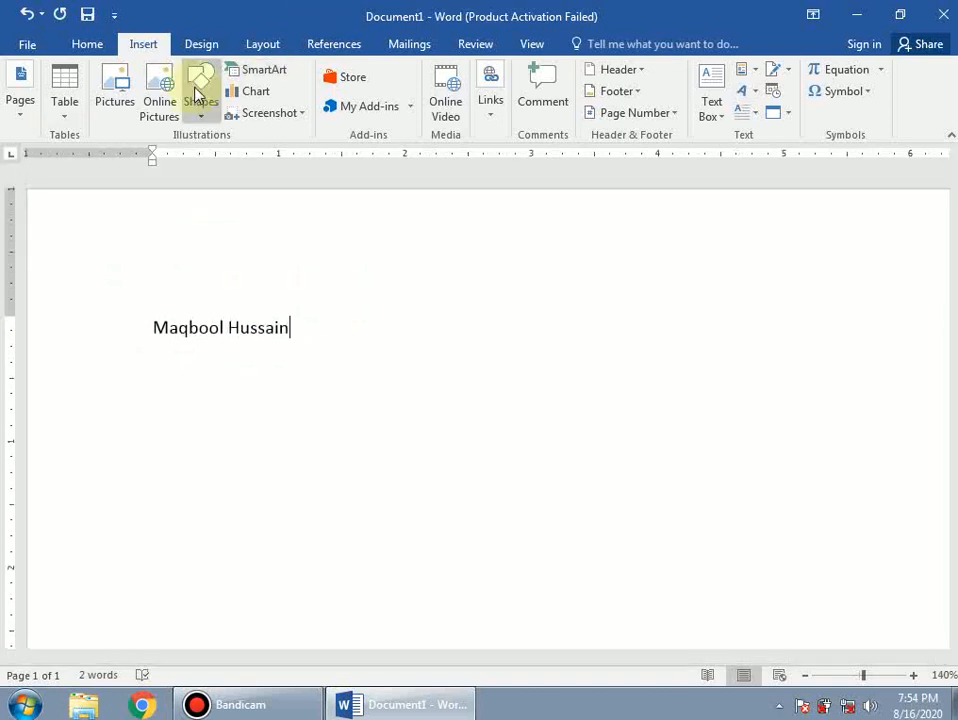
click(66, 125)
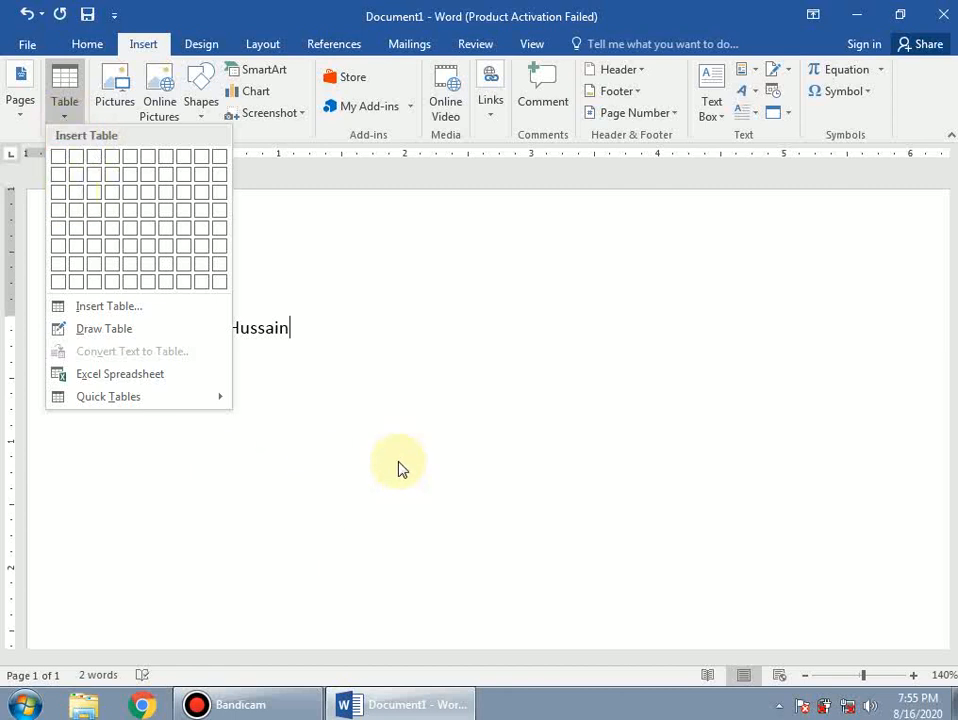
- Insert a trial 5-by-2 table below the name from the Table grid
click(447, 497)
scroll(447, 497, down, 5)
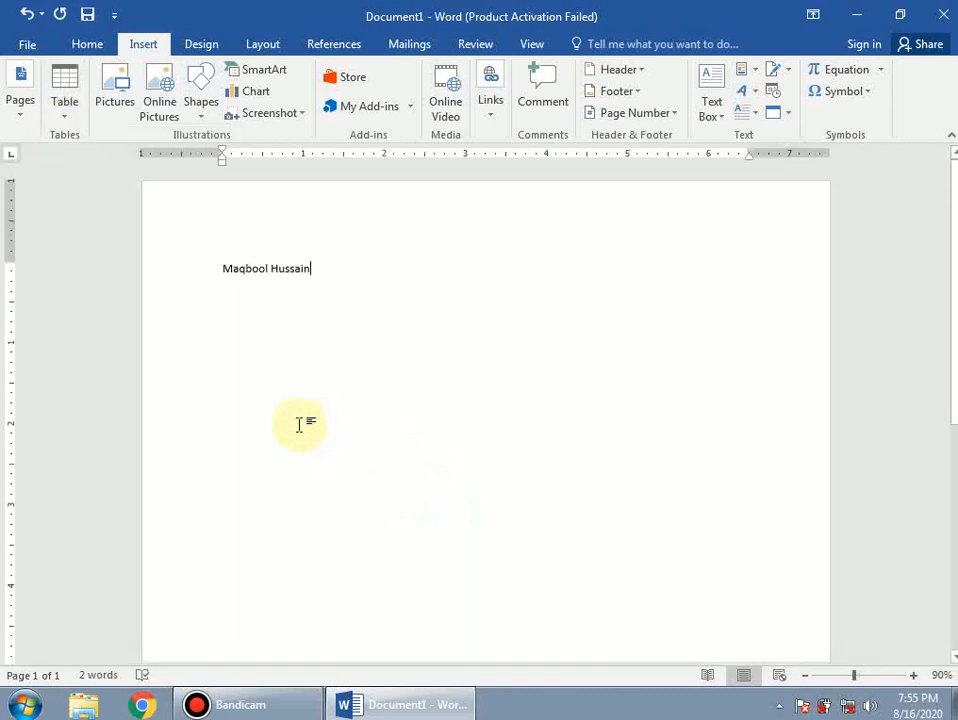
scroll(298, 425, up, 1)
click(68, 113)
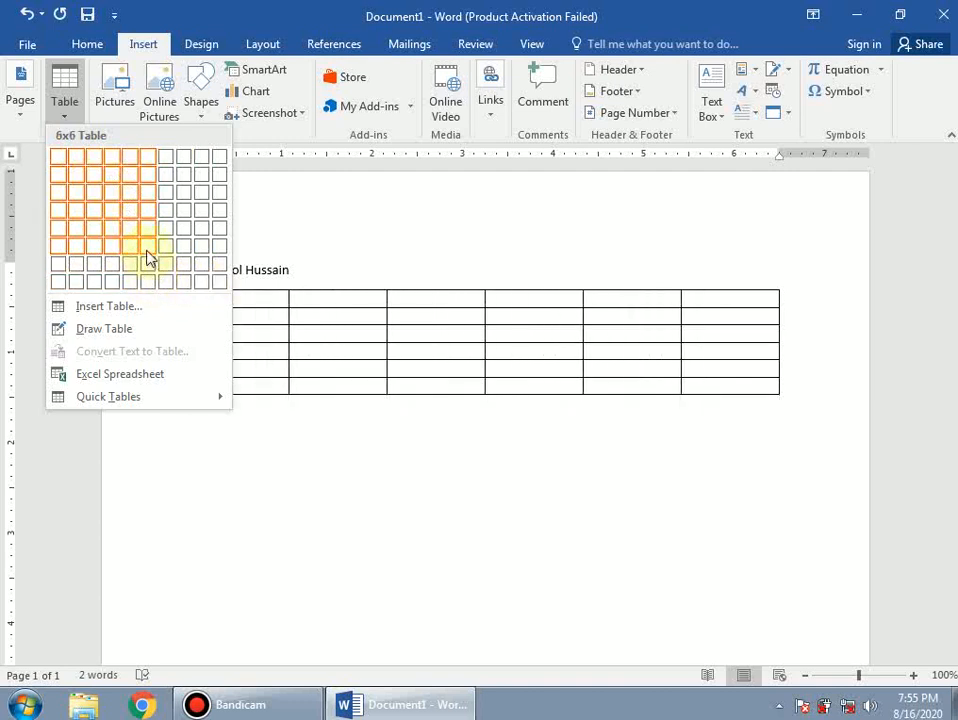
click(130, 185)
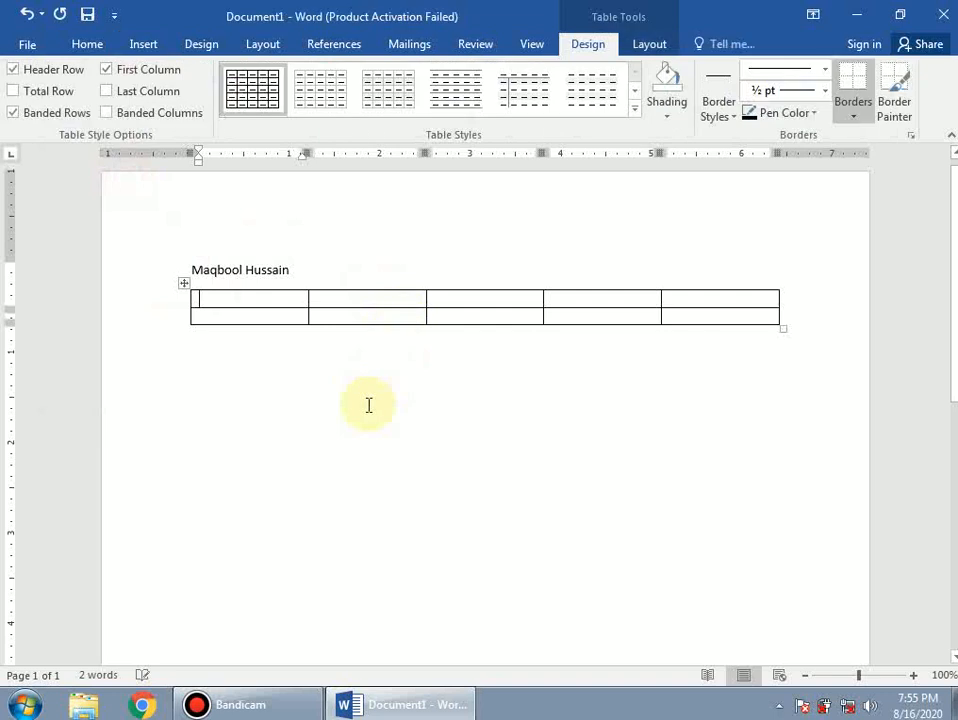
click(321, 396)
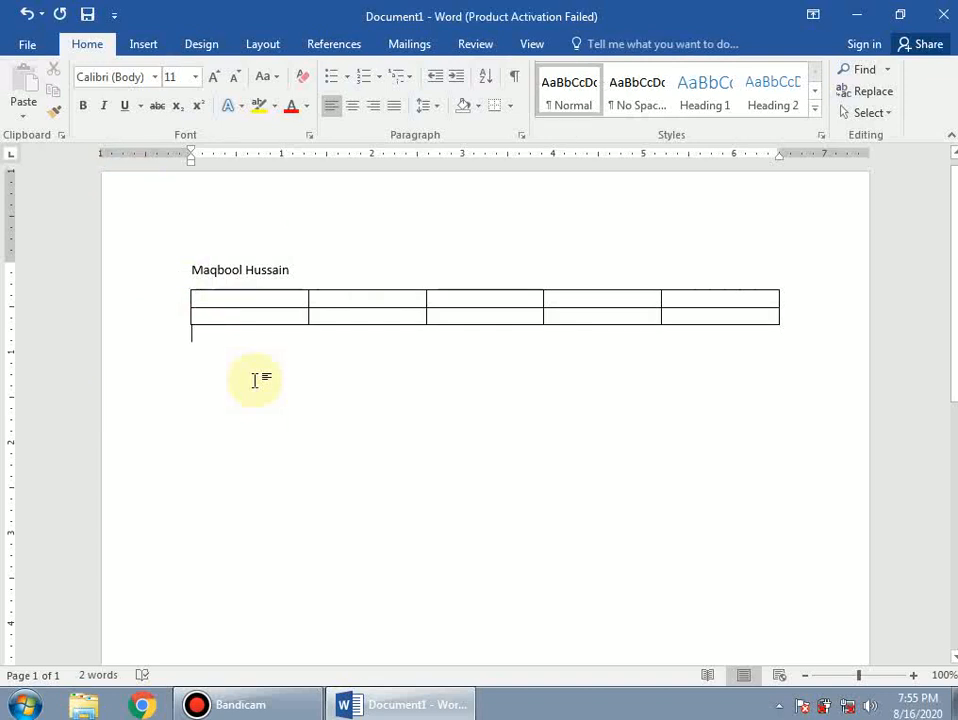
- Undo the trial table and add an empty line below the name
key(ctrl+z)
key(Return)
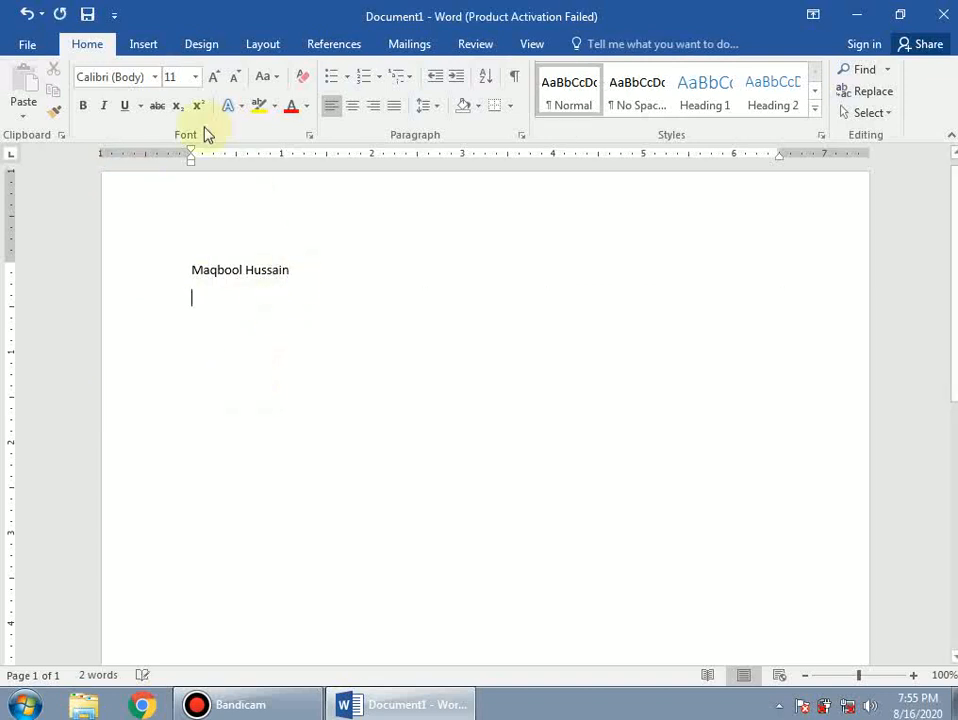
click(141, 43)
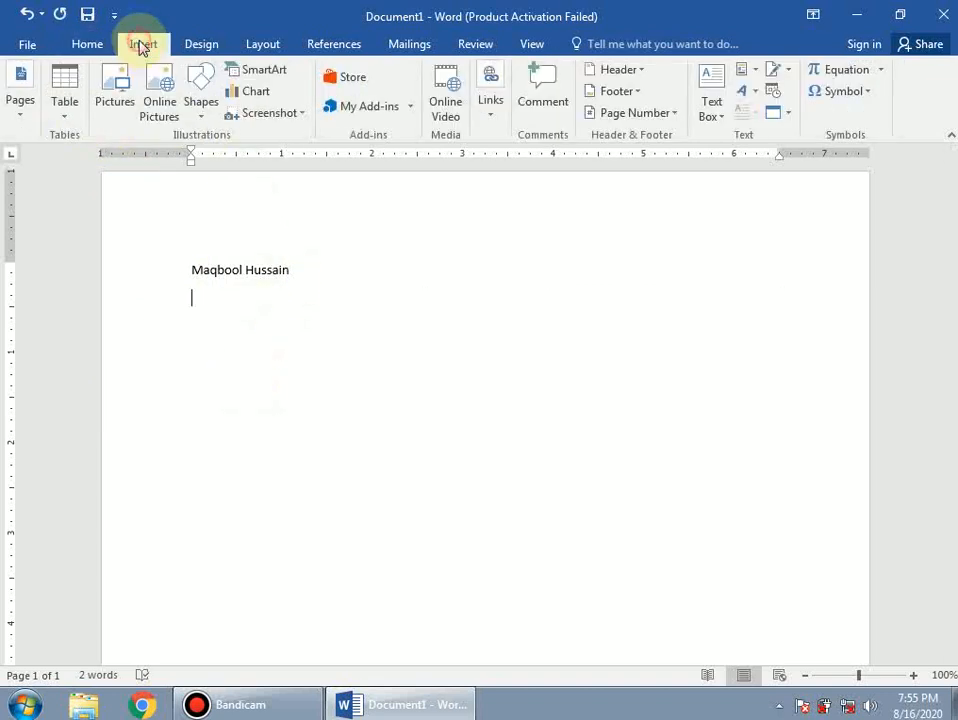
- Insert a 6-column, 8-row table below the name via Insert Table
click(65, 117)
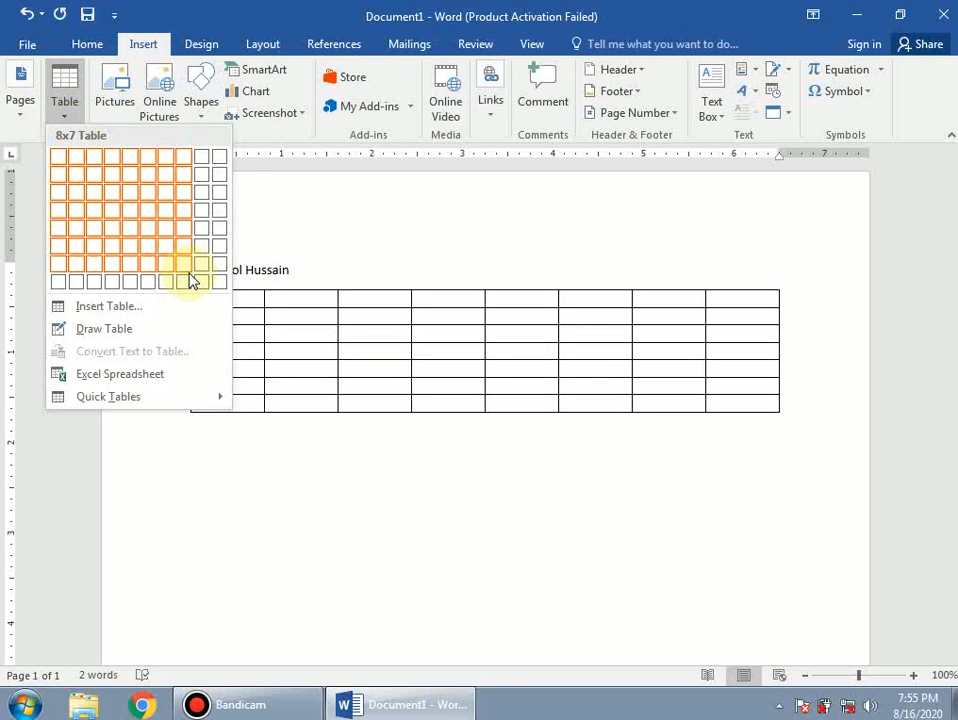
click(108, 308)
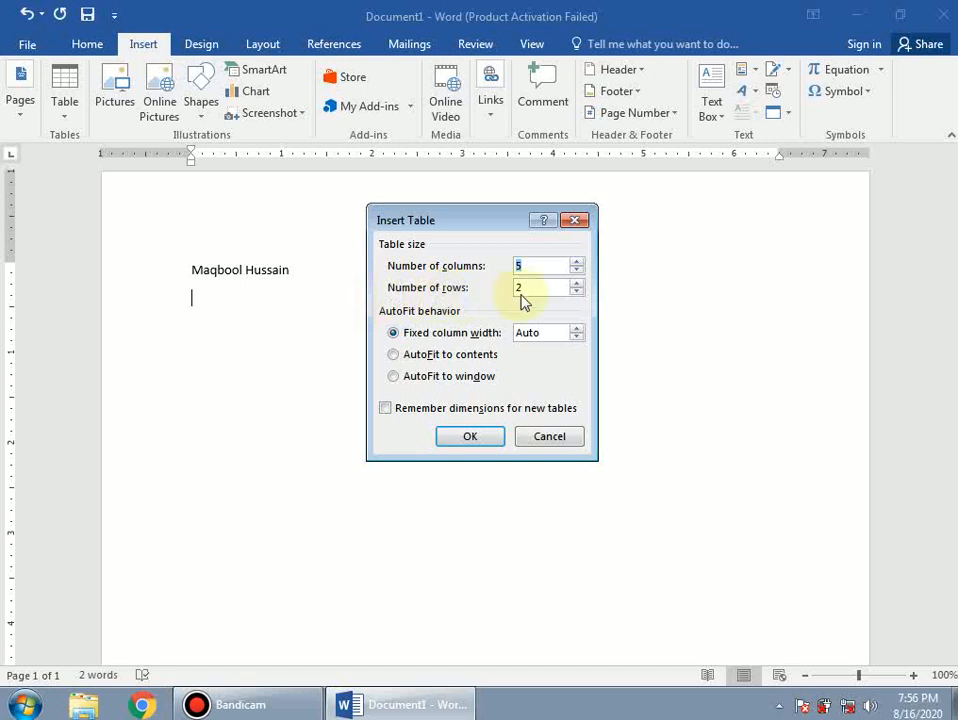
click(534, 266)
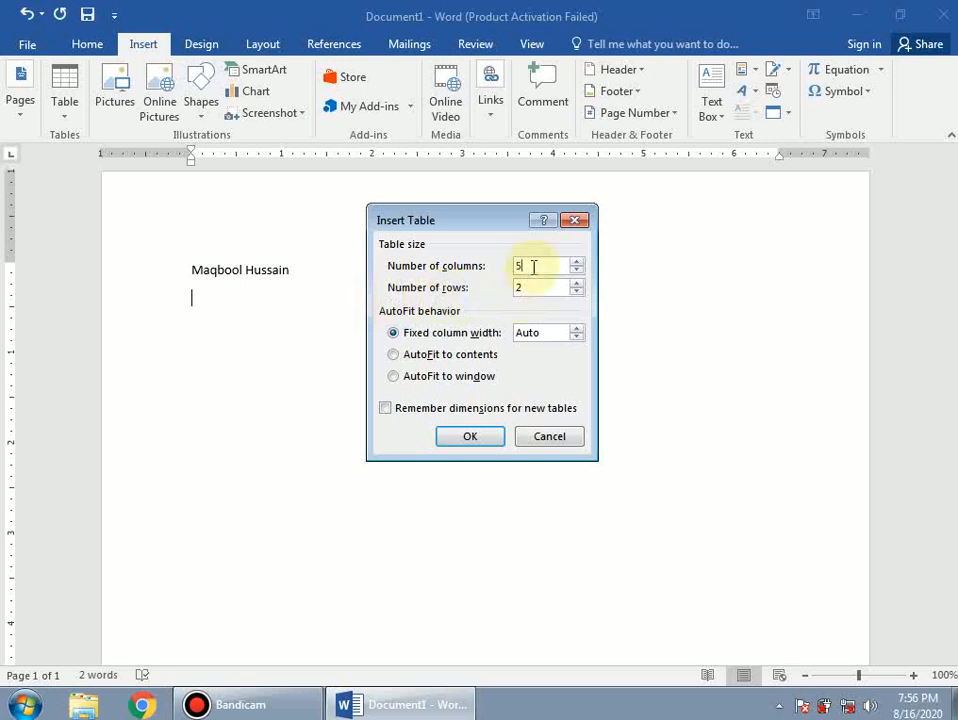
key(BackSpace)
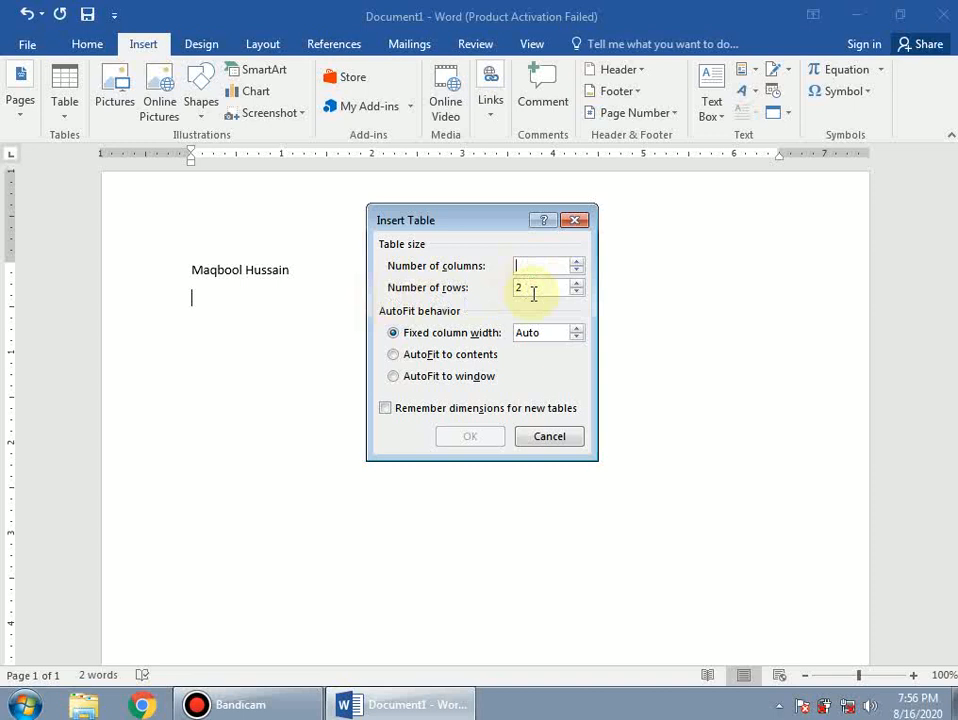
text(6)
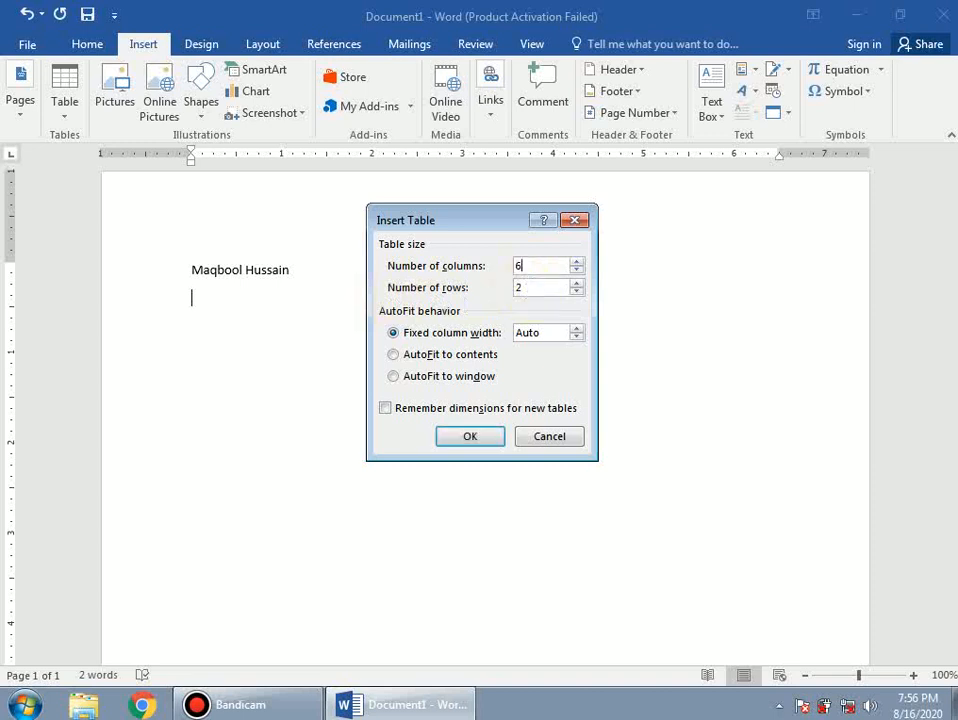
click(529, 290)
key(BackSpace)
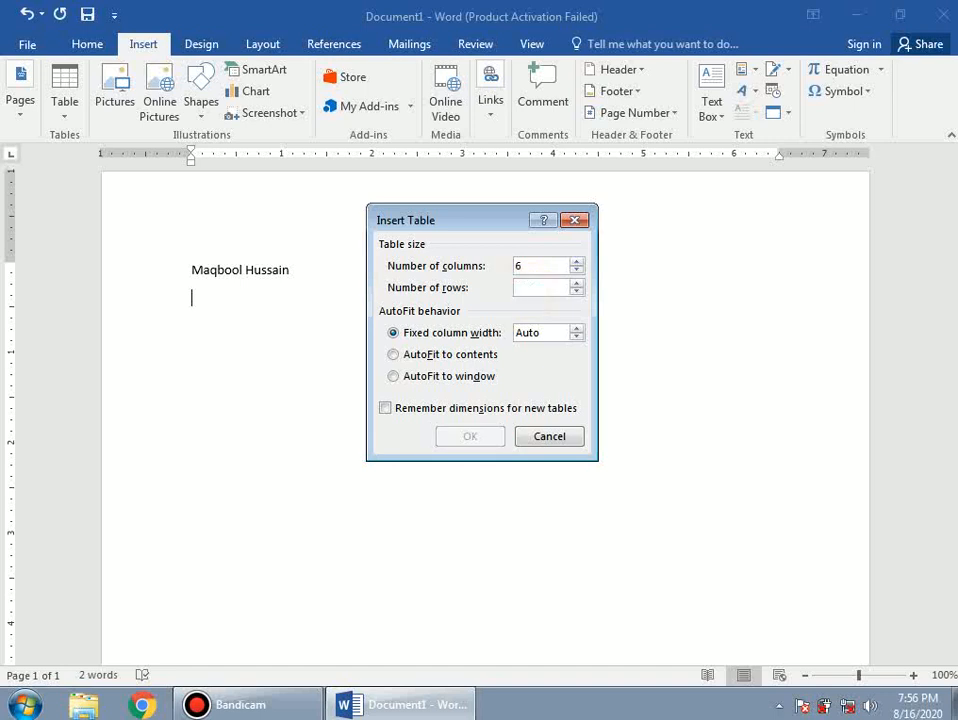
text(8)
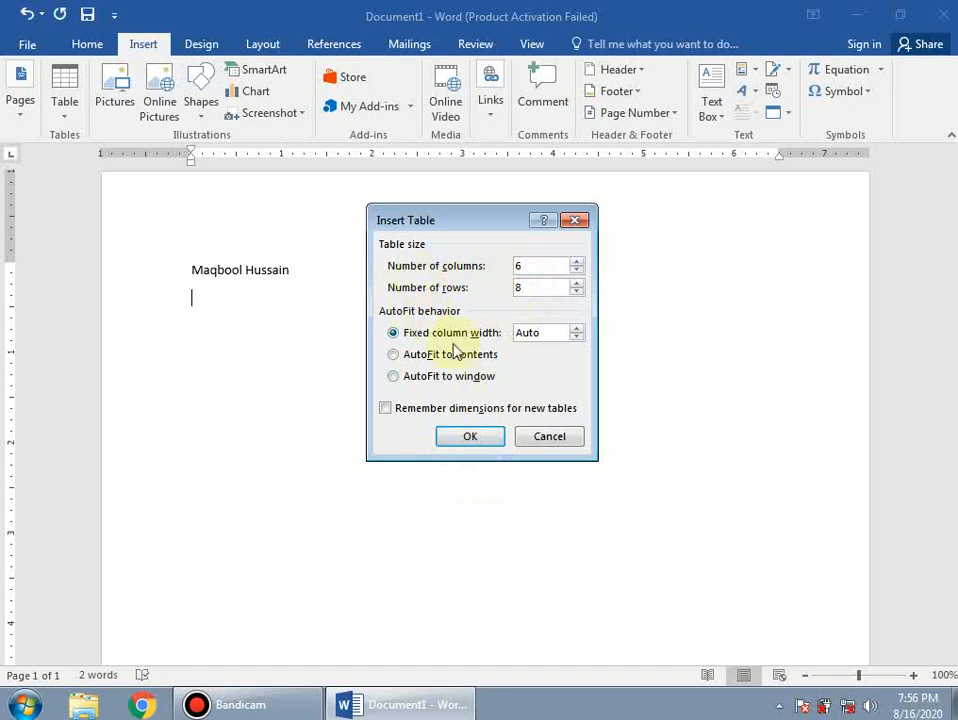
click(470, 438)
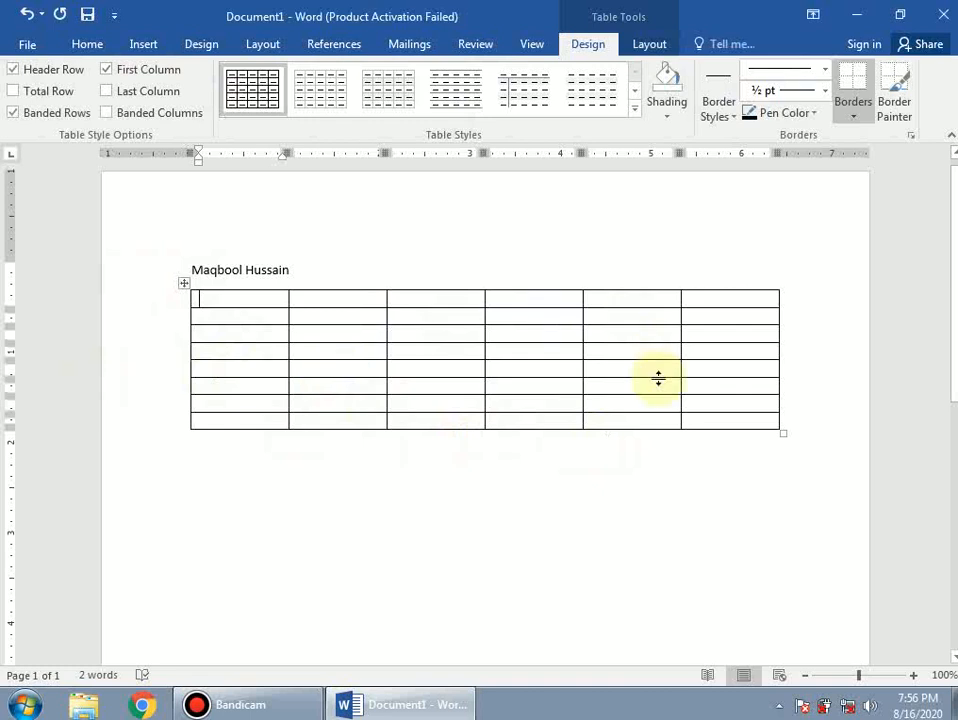
click(338, 534)
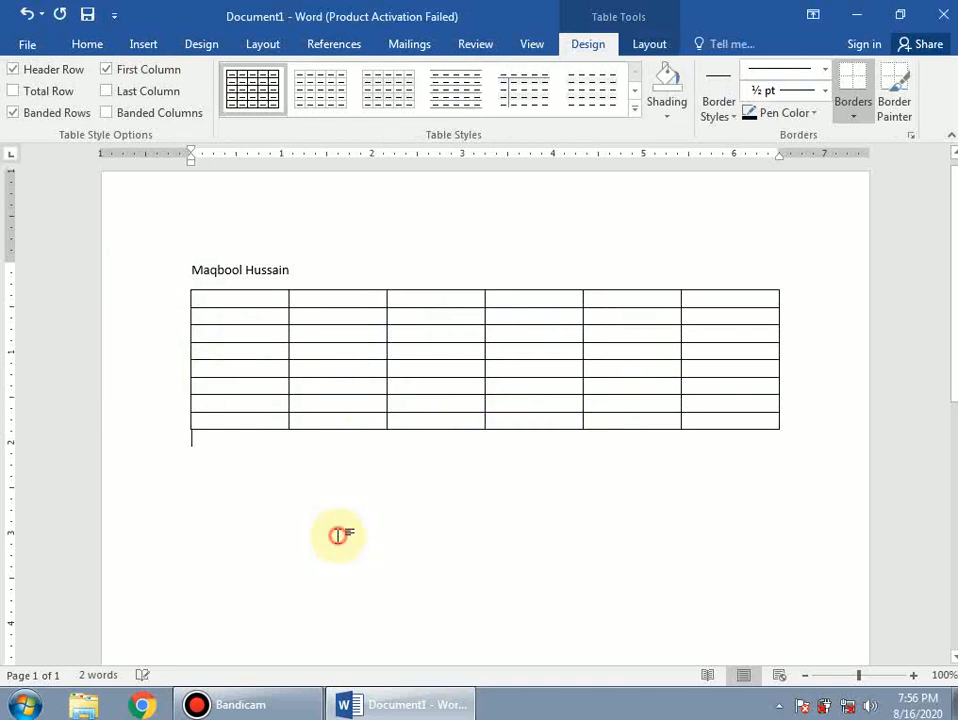
- Type the headers Roll No and Name in the first two table cells
click(143, 46)
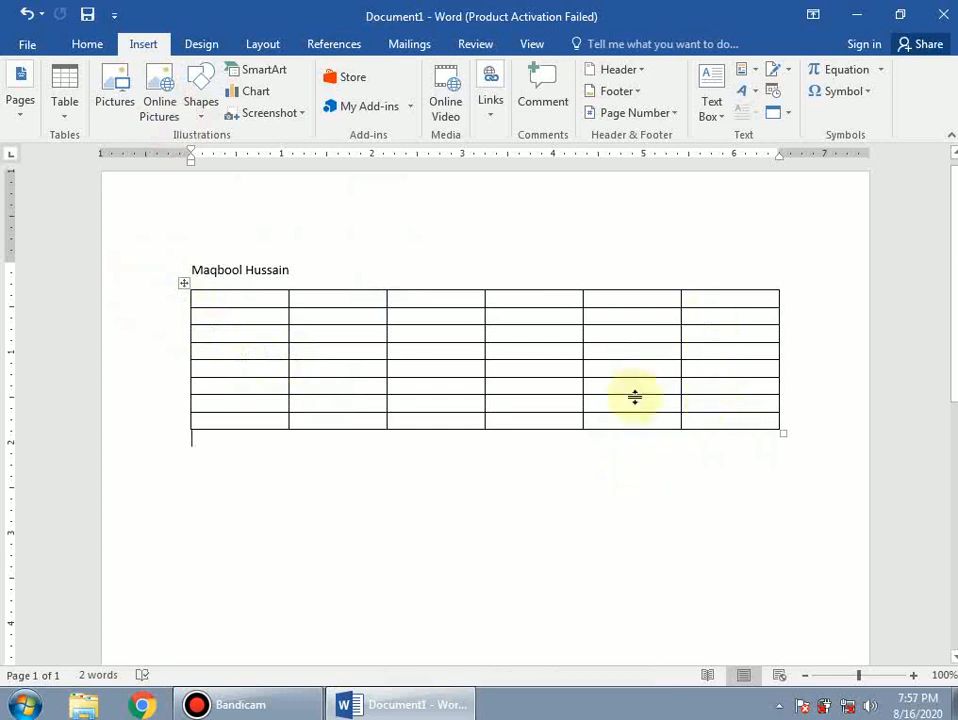
click(251, 301)
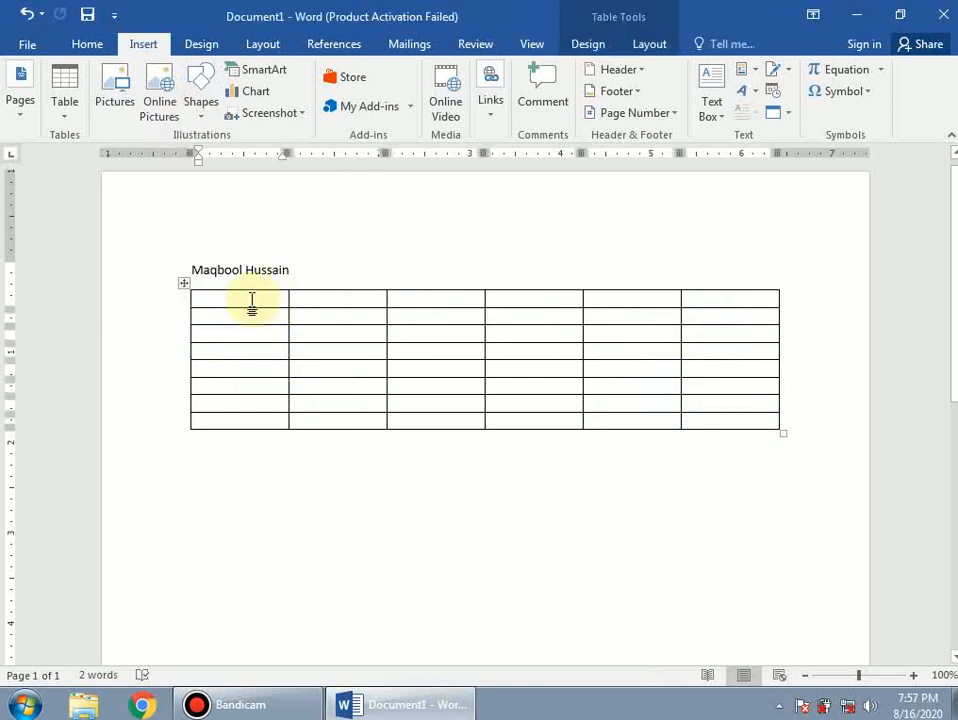
text(R)
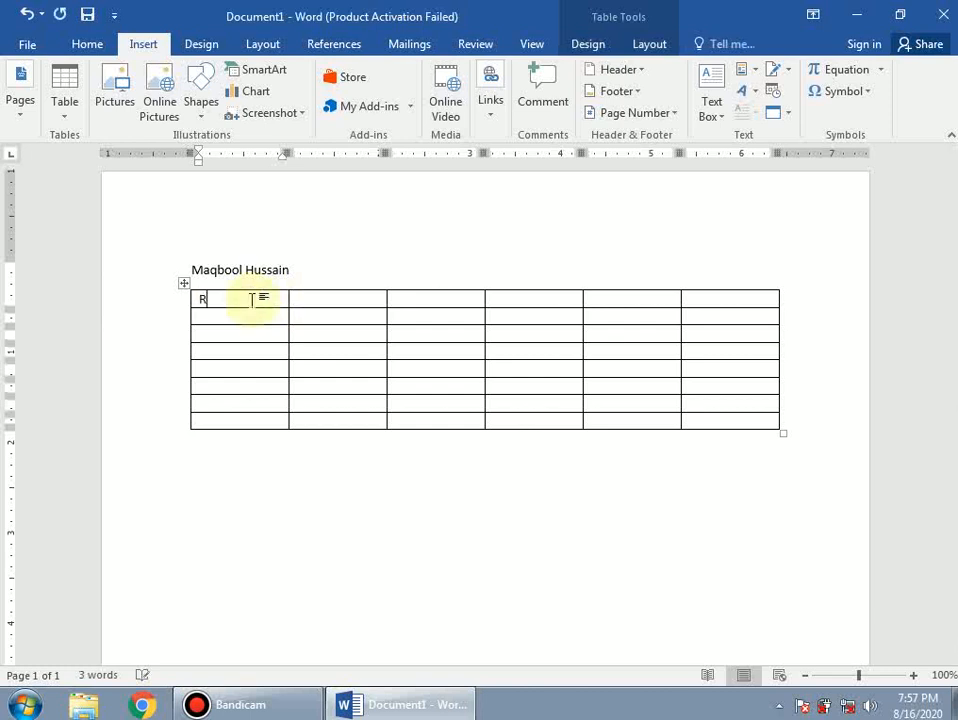
text(oll No)
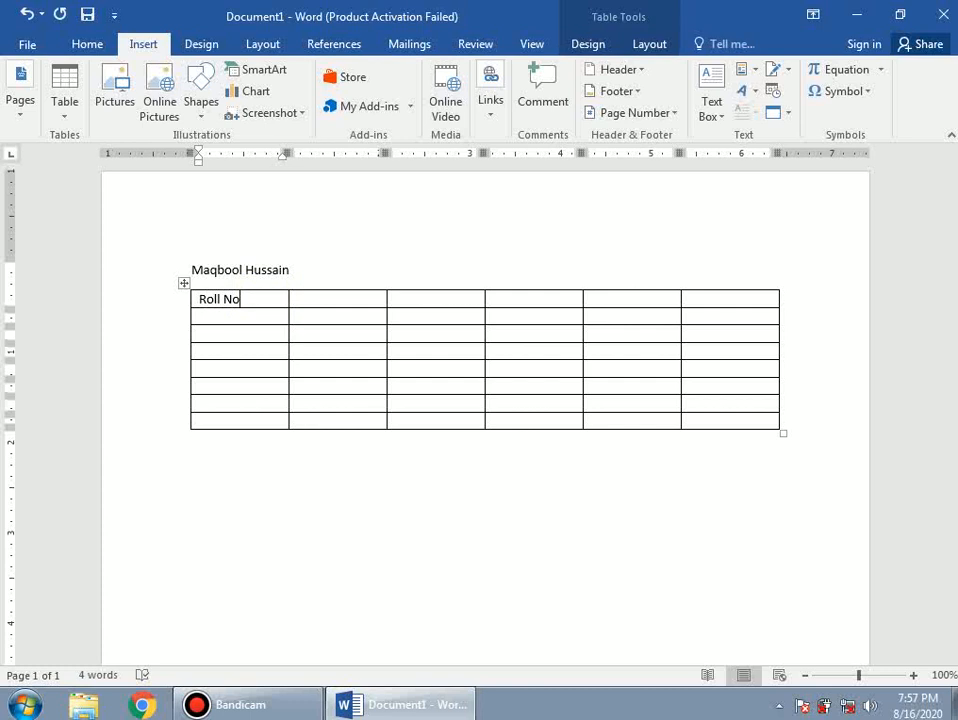
click(318, 303)
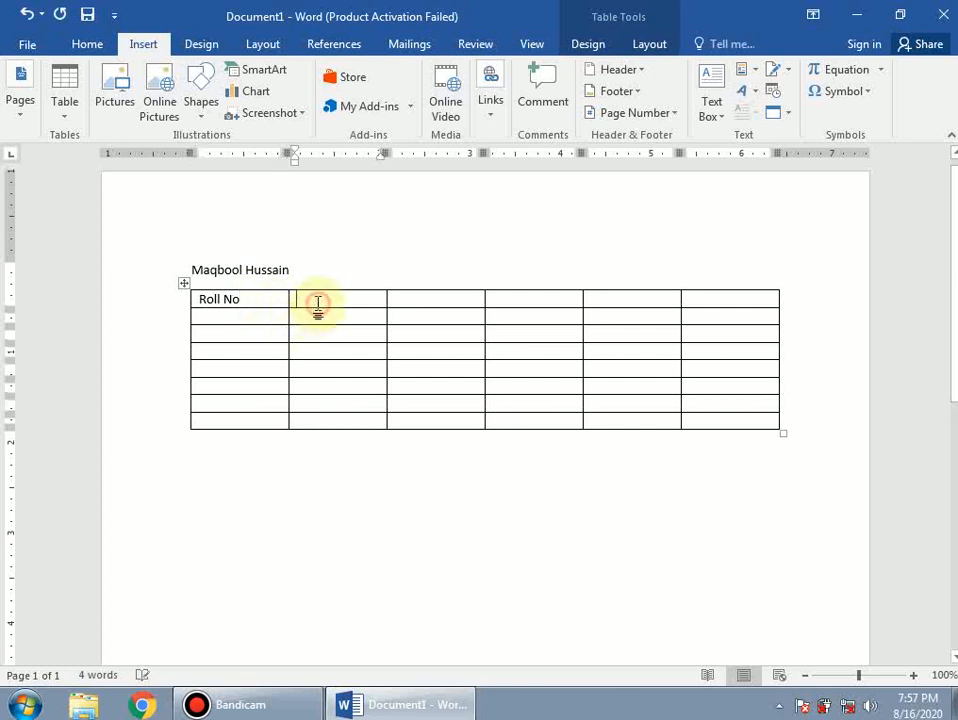
text(Name)
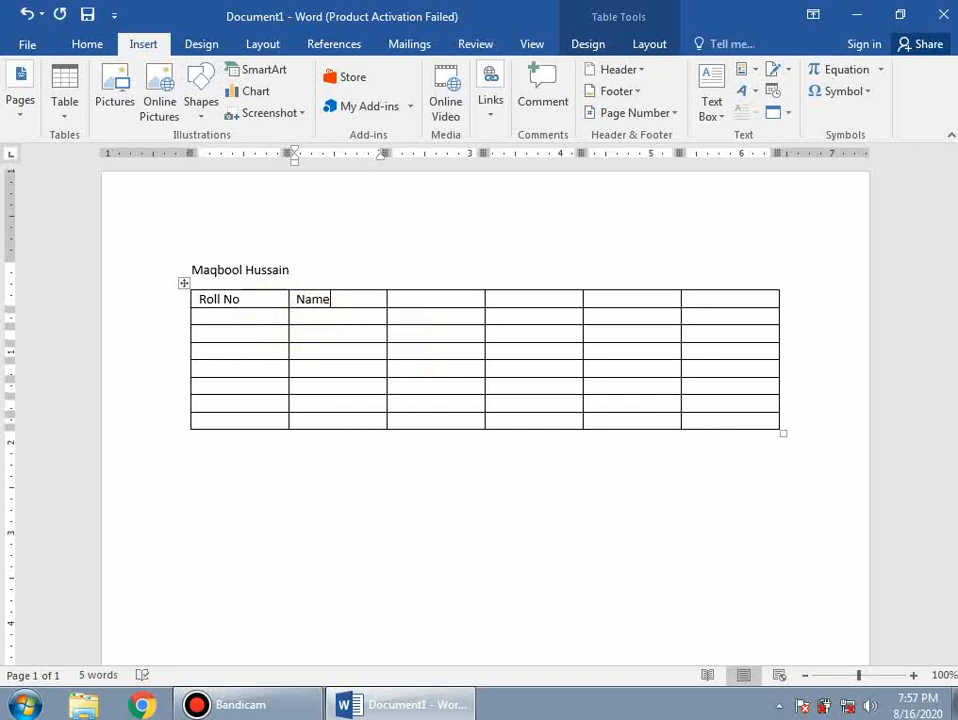
- Add the headers F Name, Class and Address in the next three cells
key(Tab)
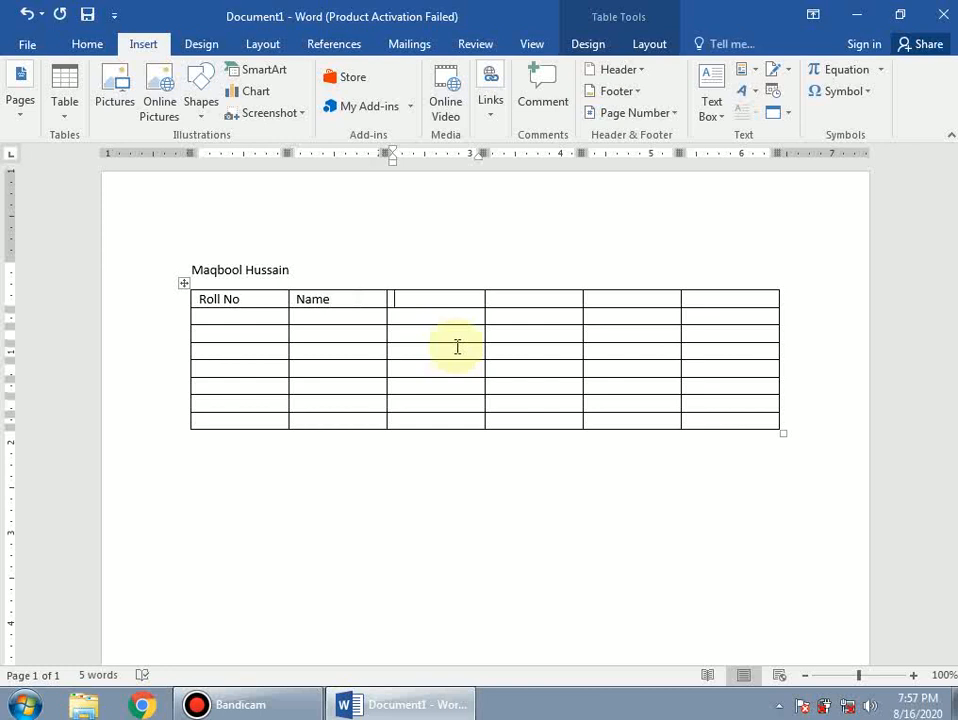
text(F Name)
key(Tab)
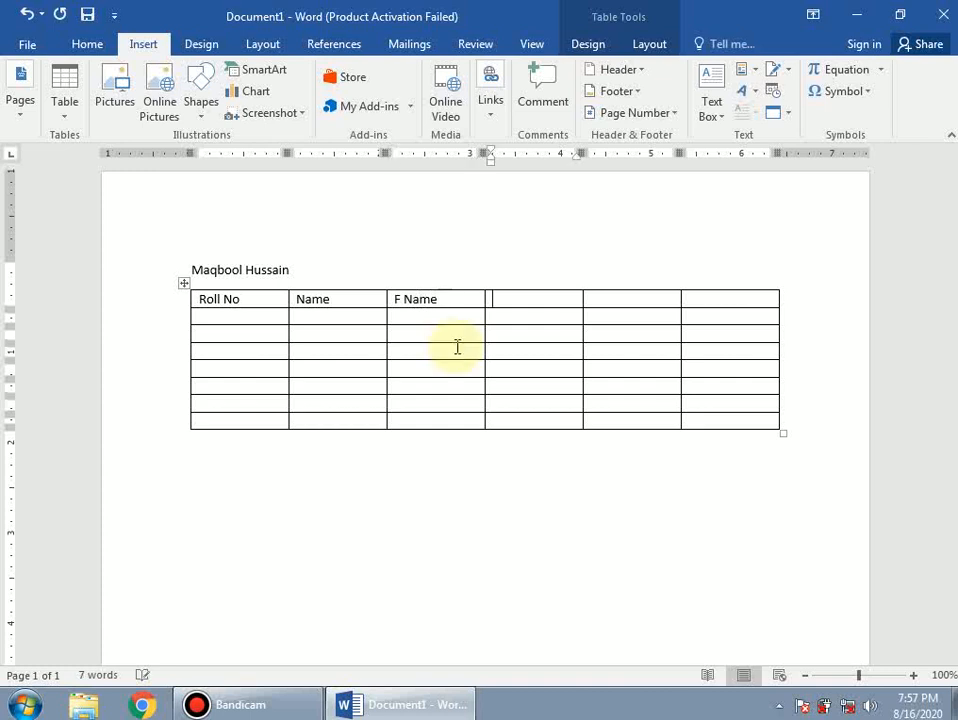
text(Call)
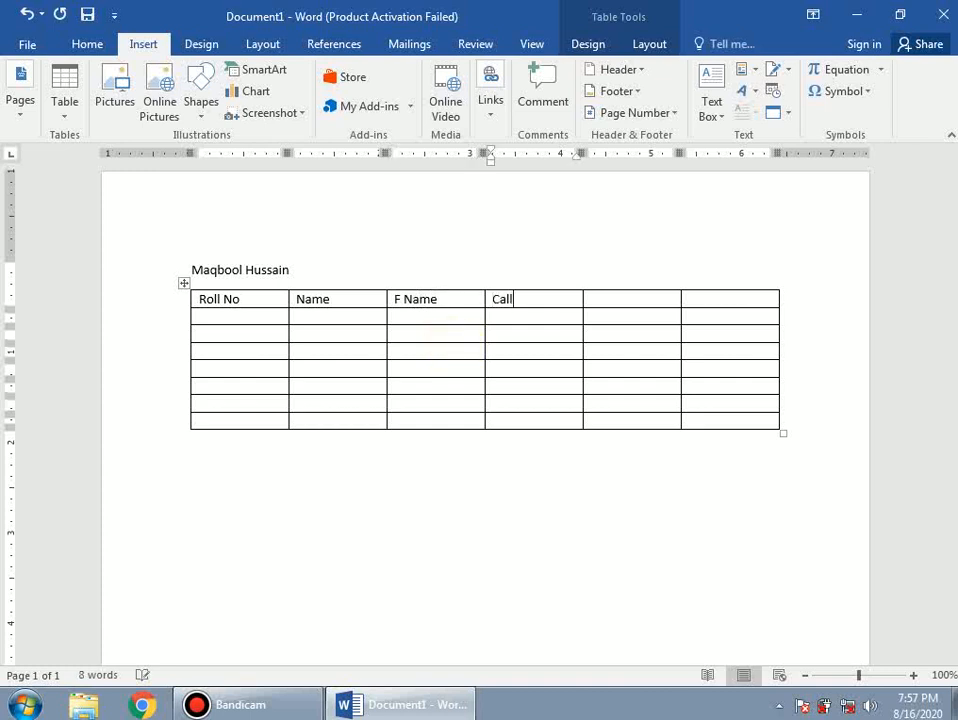
key(BackSpace)
key(BackSpace)
key(BackSpace)
text(lass)
key(Tab)
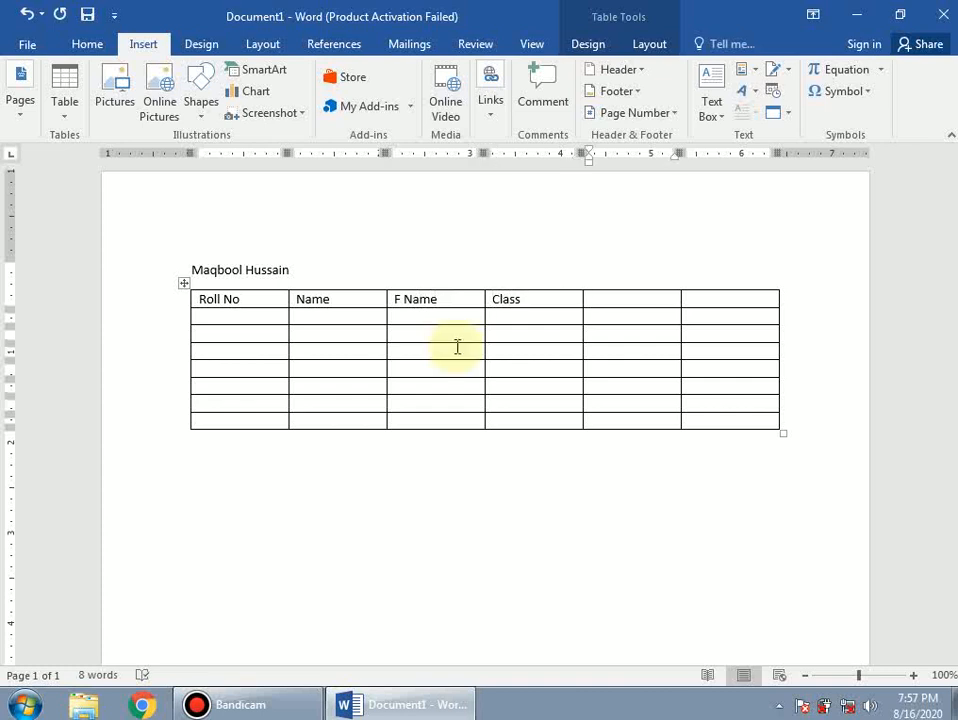
text(Add)
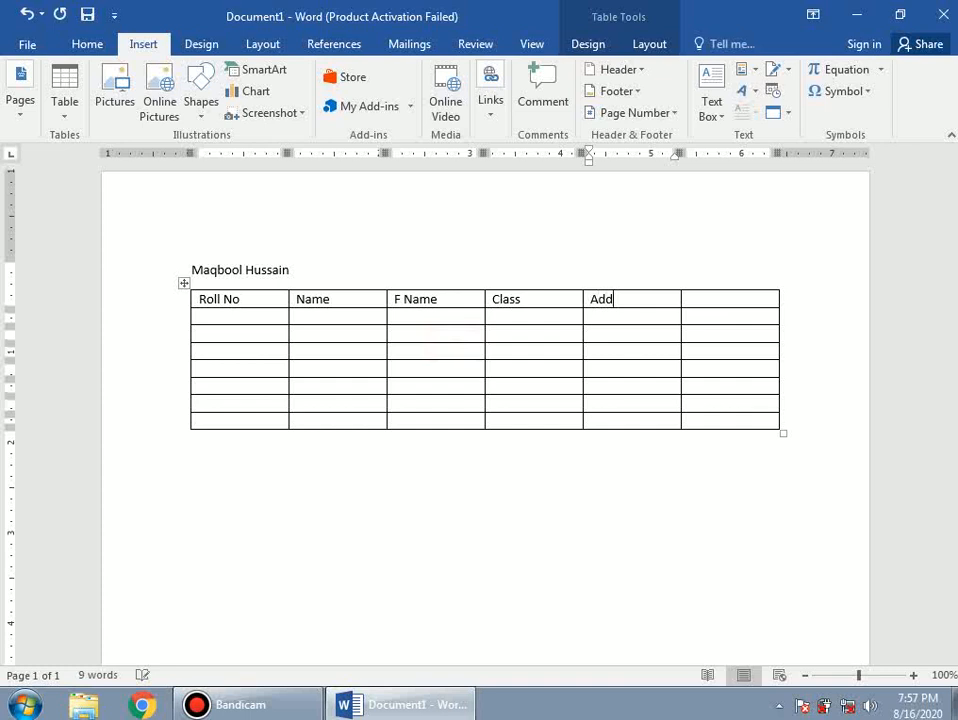
text(ress)
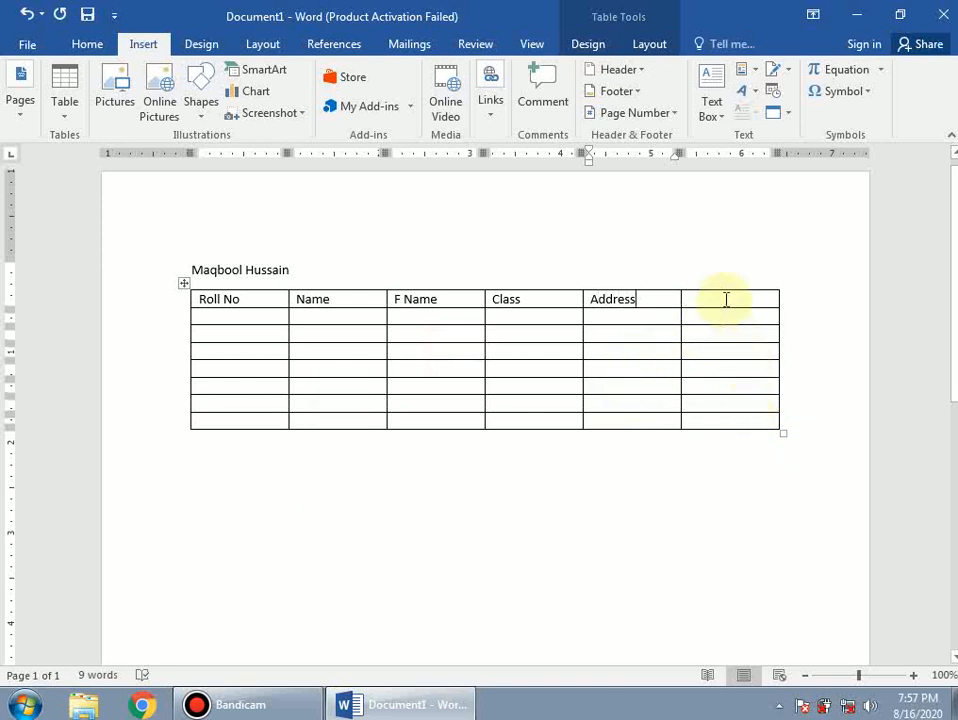
- Delete the empty sixth column so the table ends at Address
drag(727, 299, 735, 426)
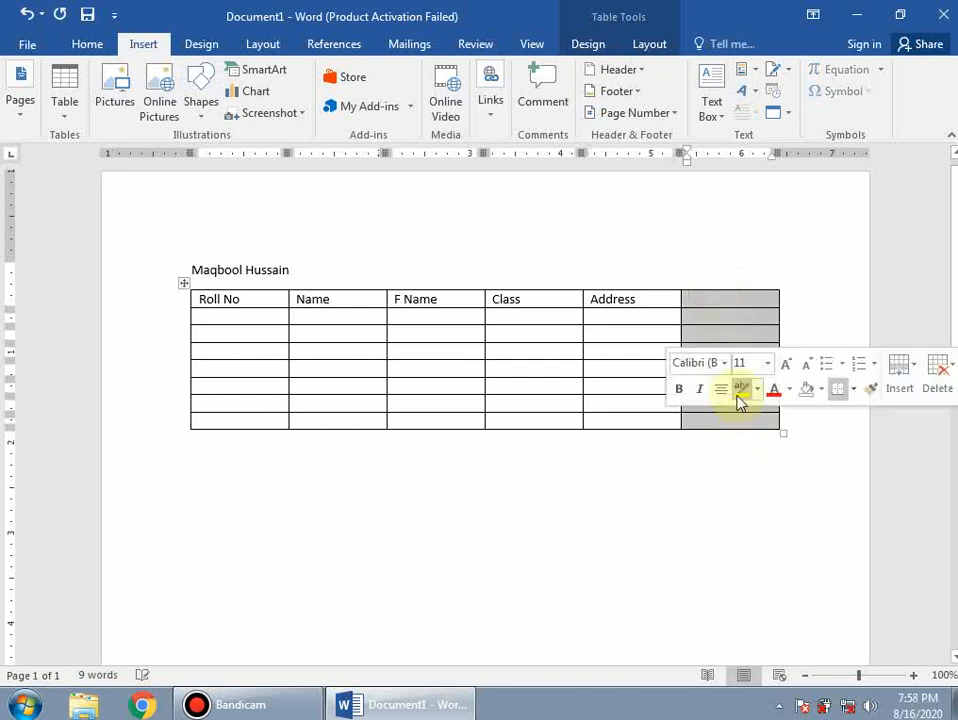
right_click(708, 321)
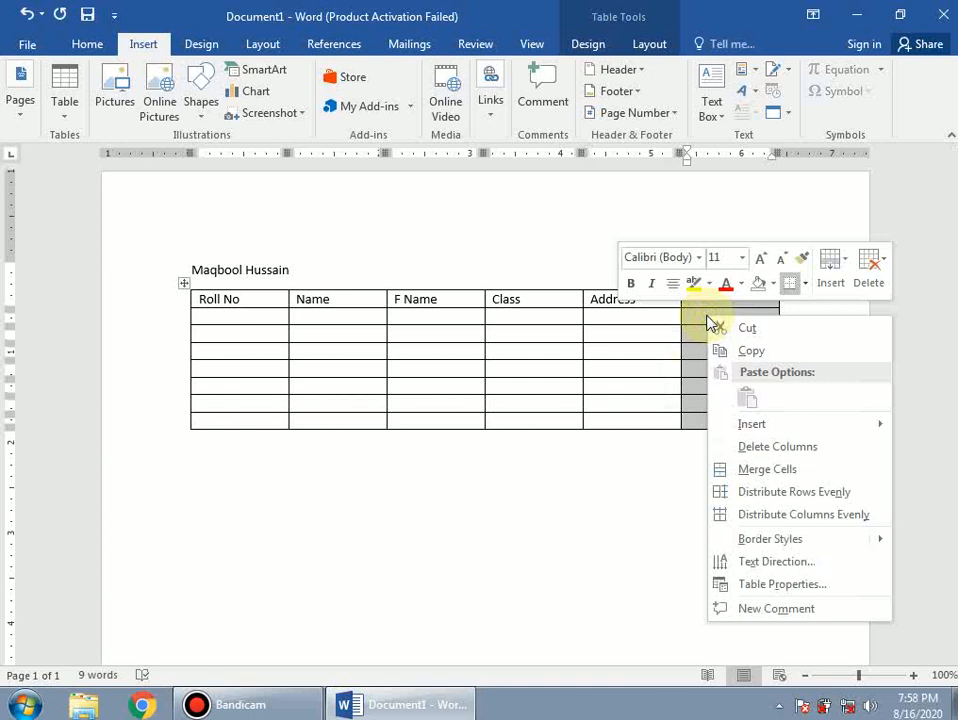
click(767, 447)
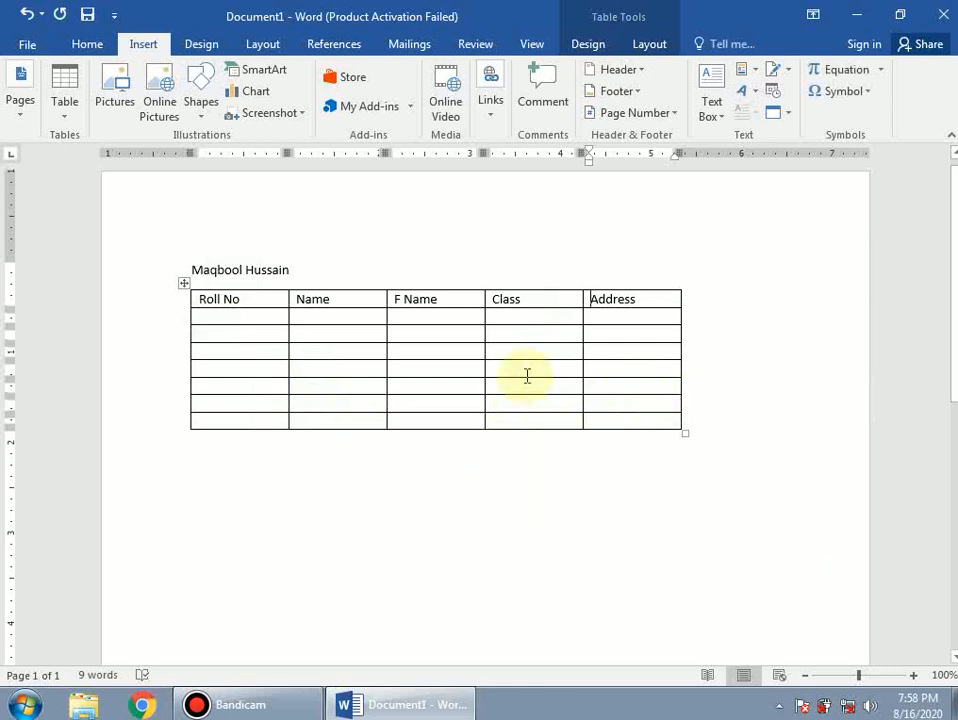
- Enter roll numbers 1, 2, 3 and 4 down the Roll No column
click(232, 317)
text(1)
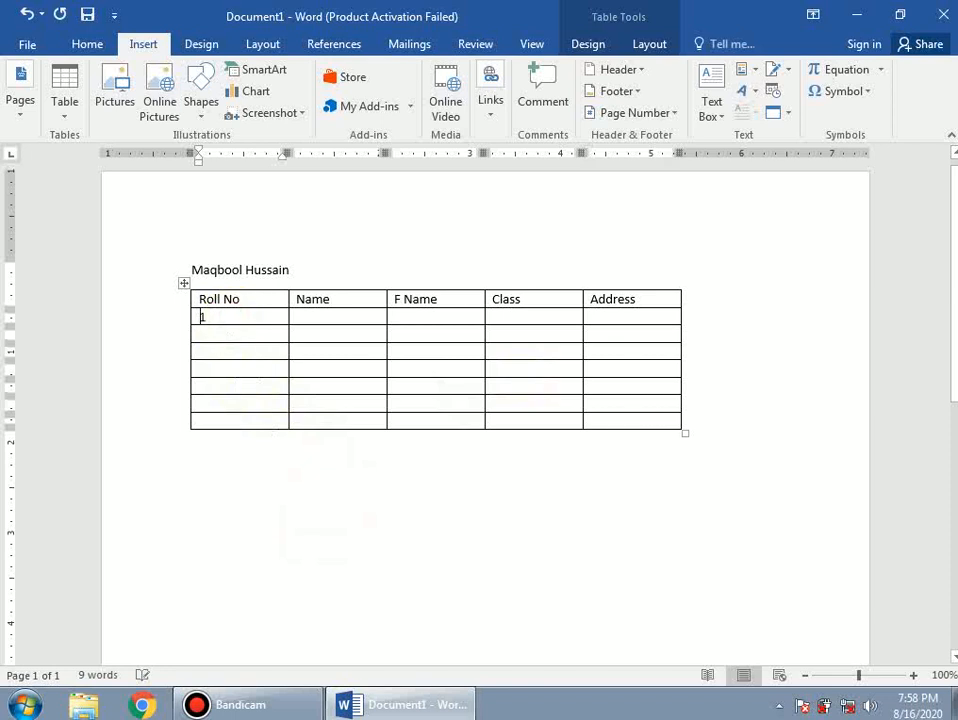
key(Down)
text(2)
key(Down)
text(3)
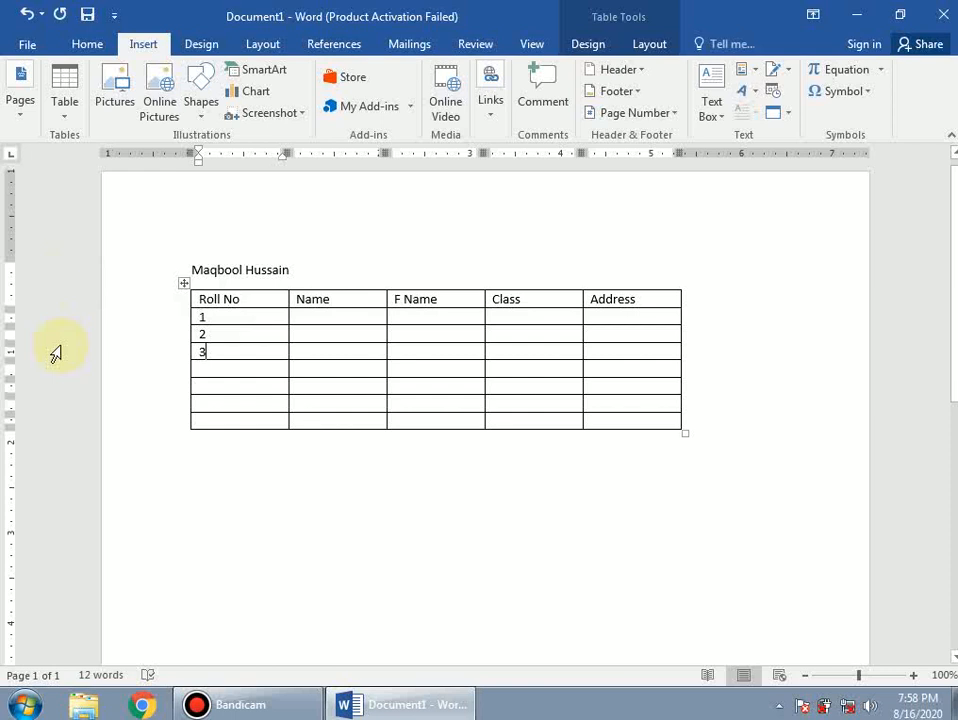
ctrl+scroll(220, 385, up, 8)
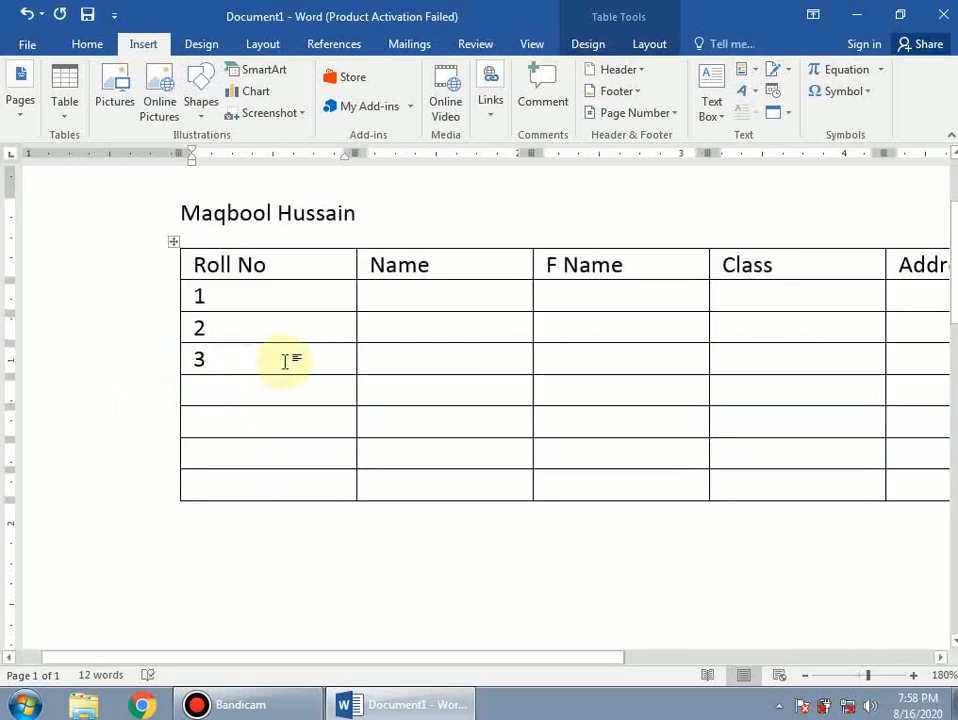
key(Down)
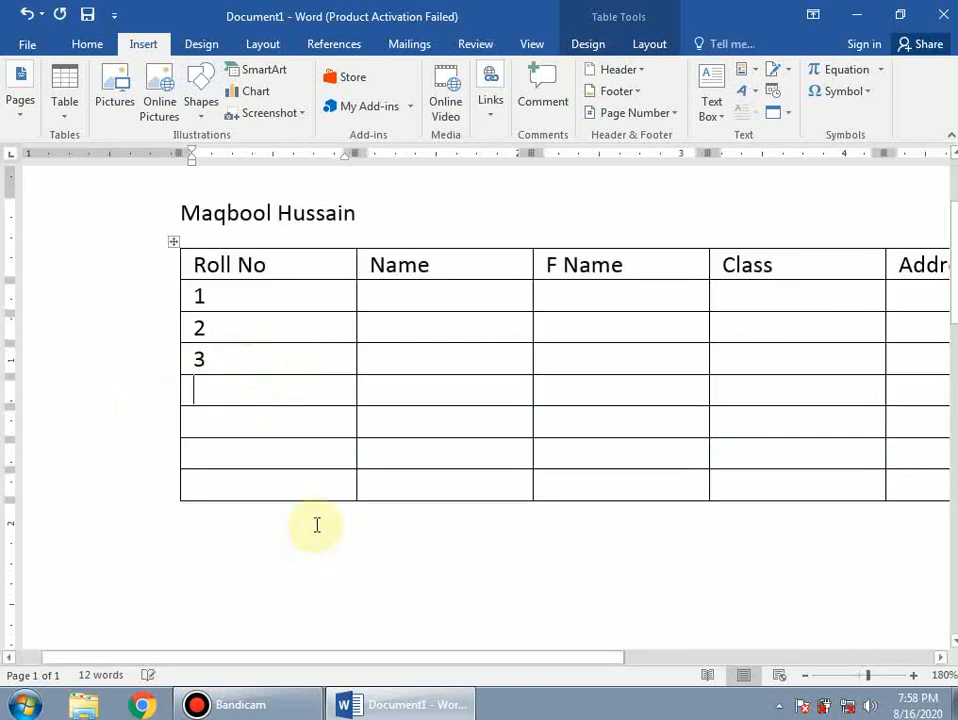
text(4)
key(Down)
- Enter roll number 5 in the fifth data row
text(5)
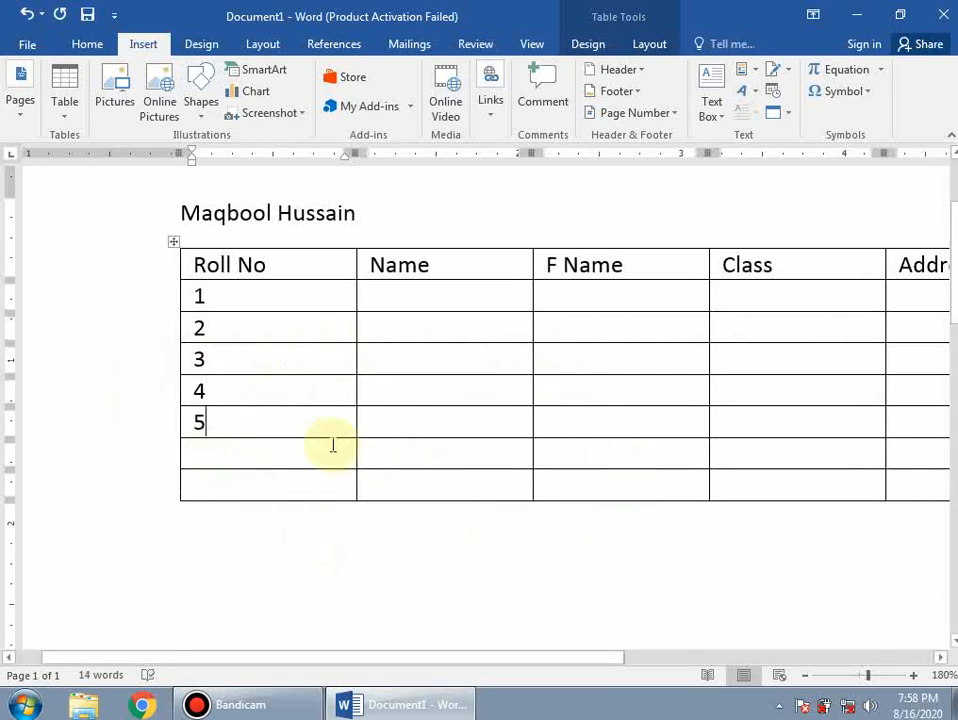
scroll(293, 451, down, 2)
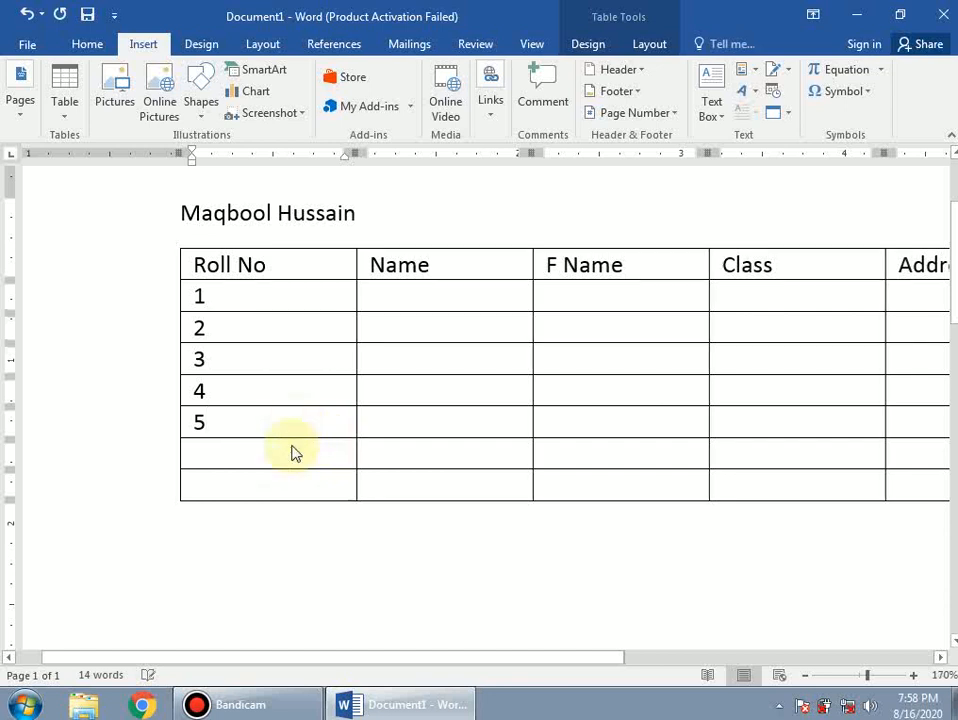
scroll(293, 448, down, 2)
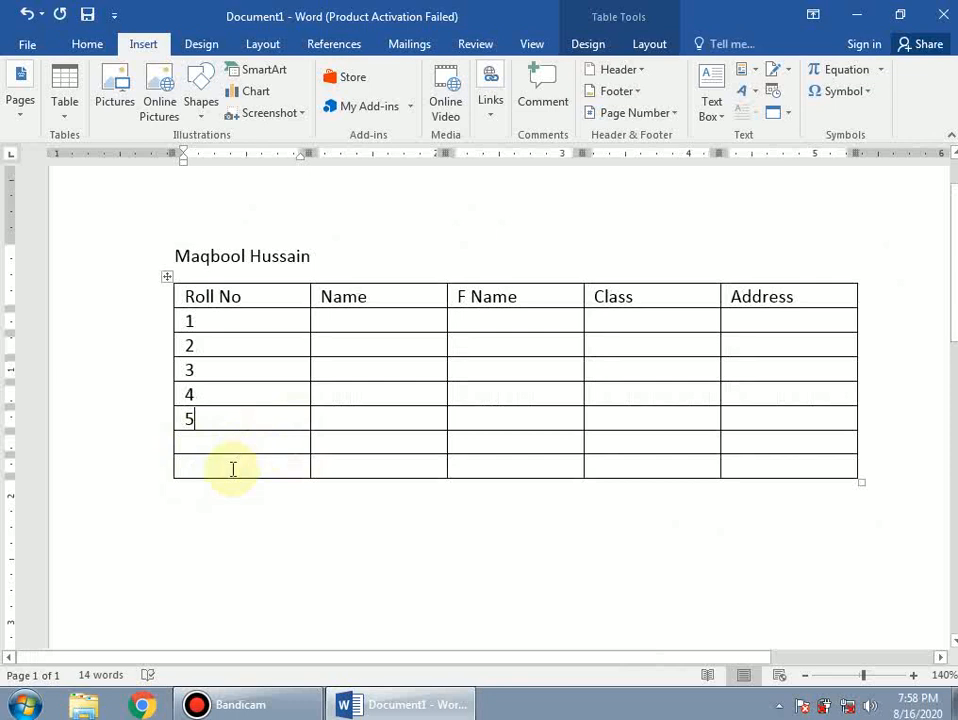
- Delete the two blank bottom rows using Delete Cells with Delete entire row
drag(222, 440, 802, 464)
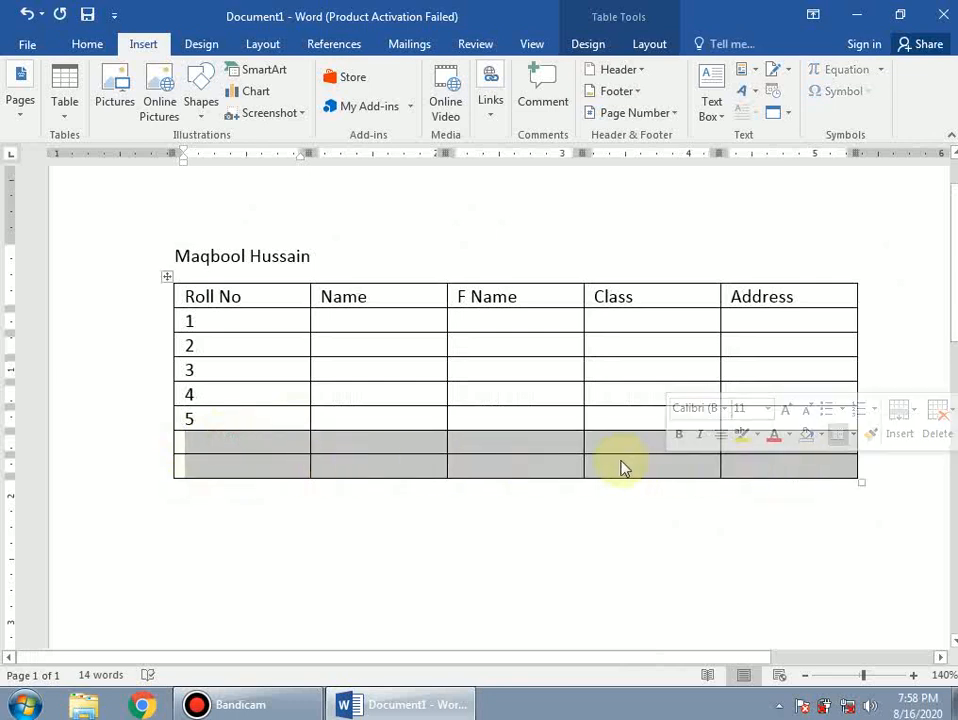
right_click(546, 445)
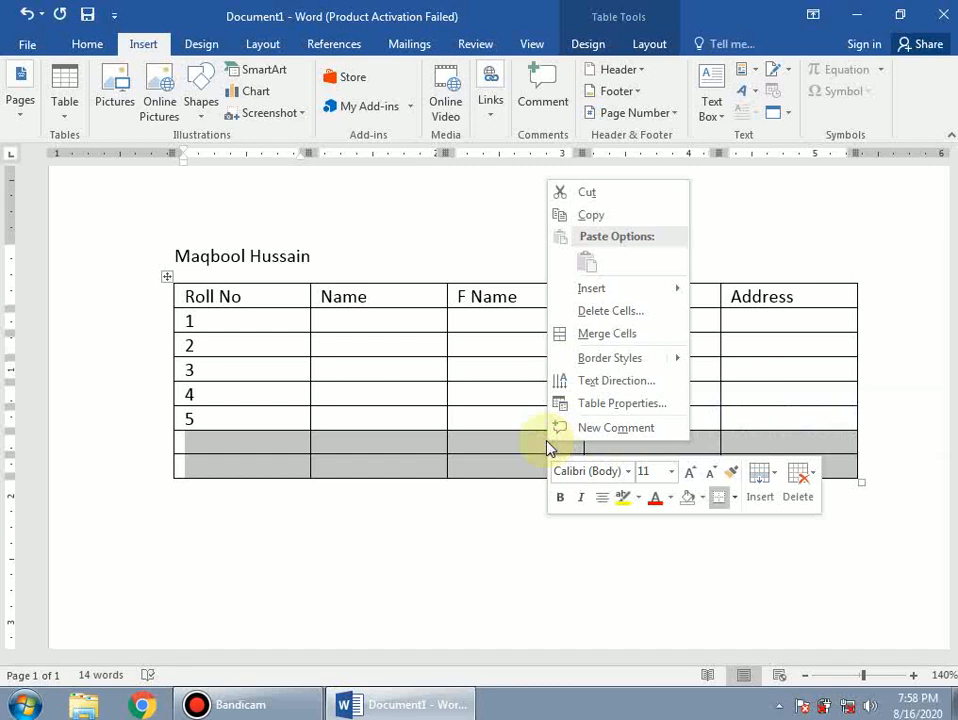
click(597, 318)
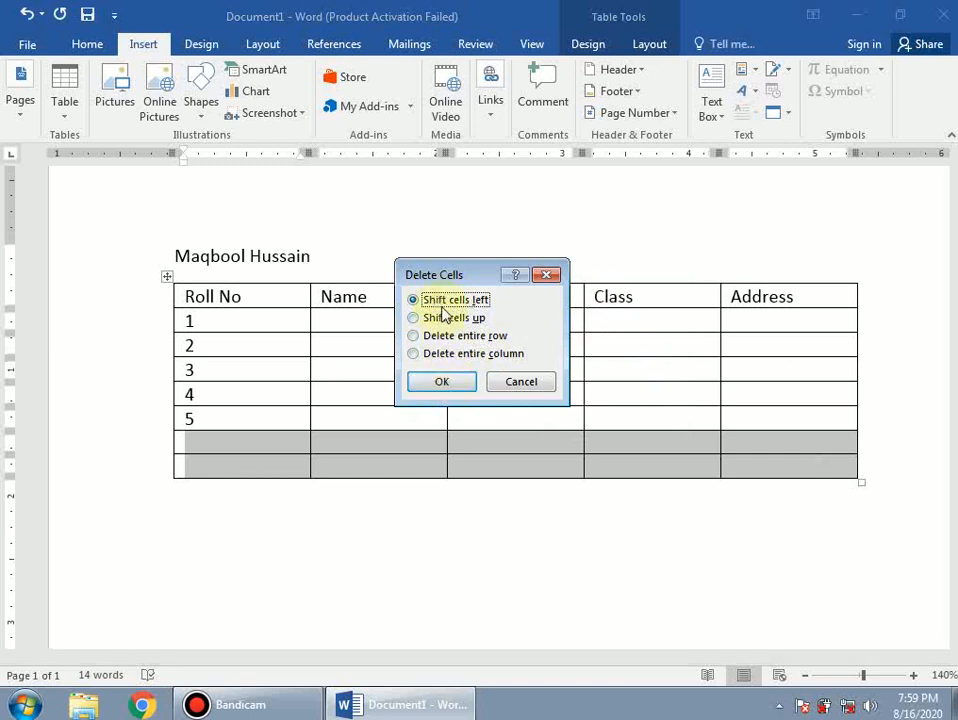
click(438, 379)
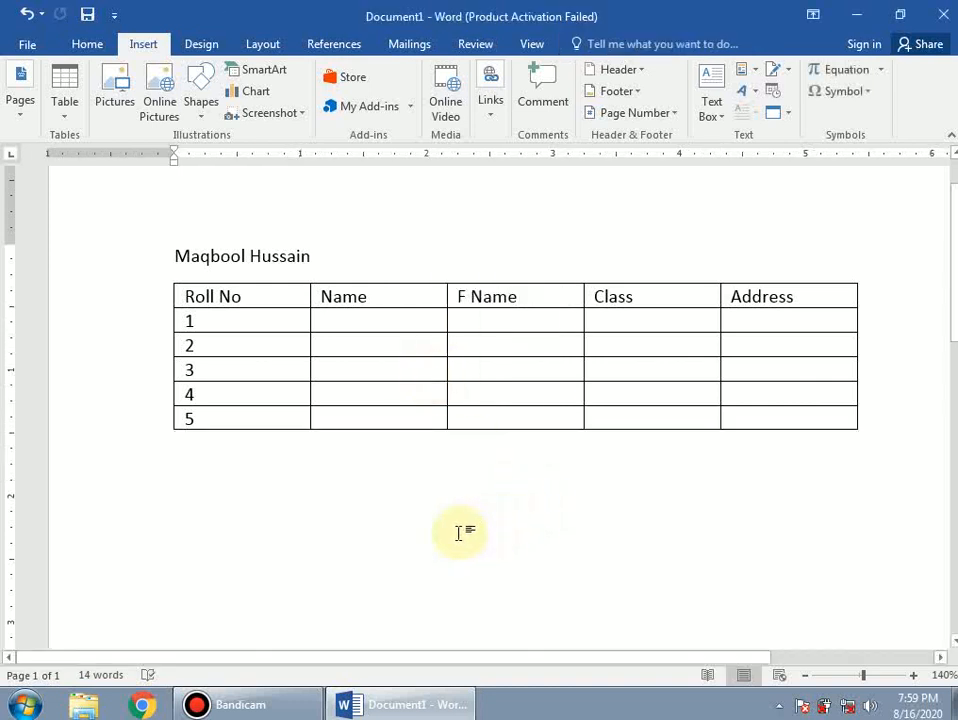
- Start filling row 1 with the student's first name and an initial under F Name
click(366, 320)
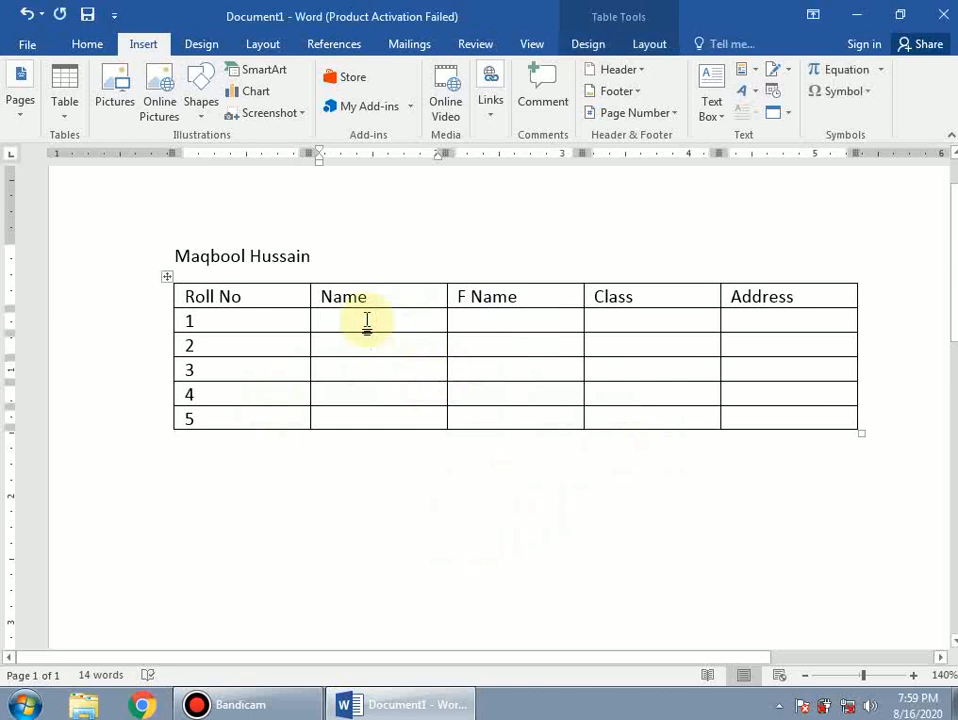
text(Maqbool)
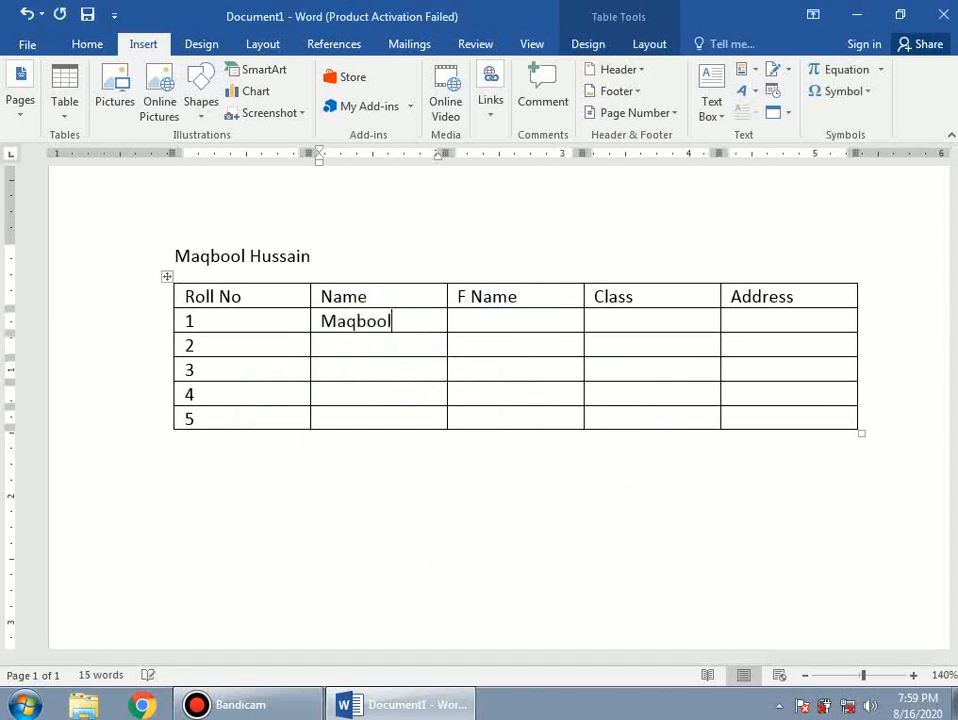
key(Tab)
key(Tab)
text(M)
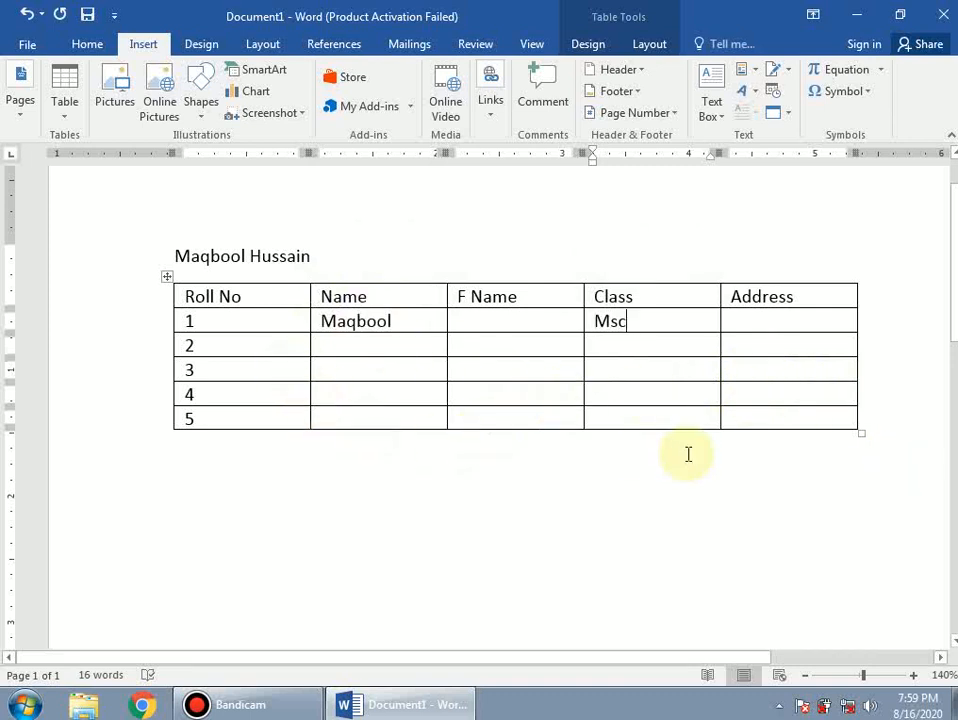
click(780, 415)
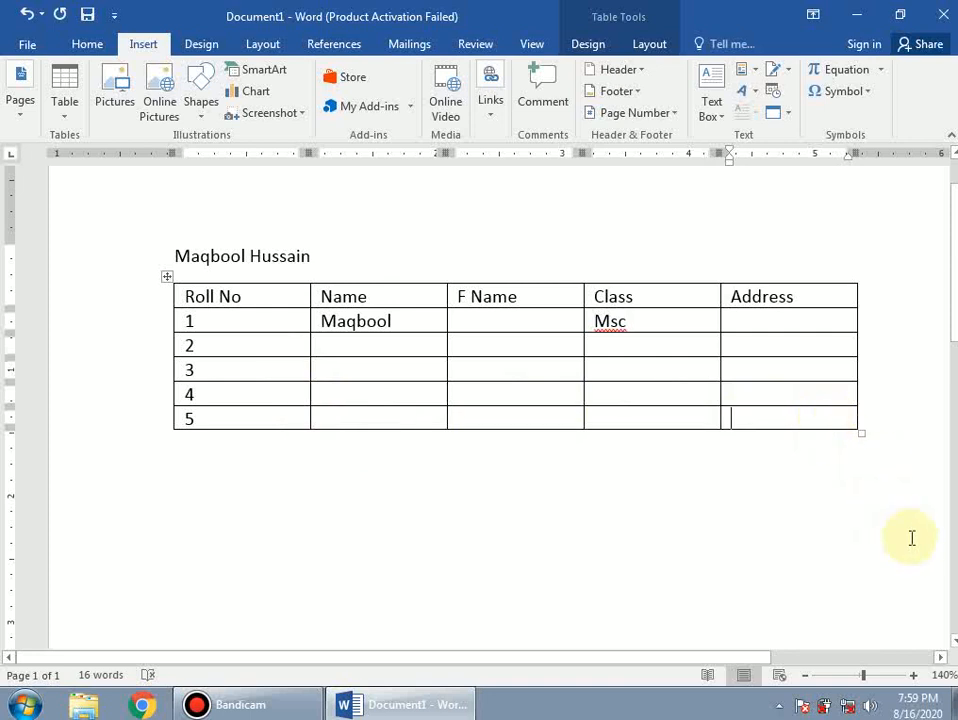
- Add two empty rows at the bottom of the student table
key(Tab)
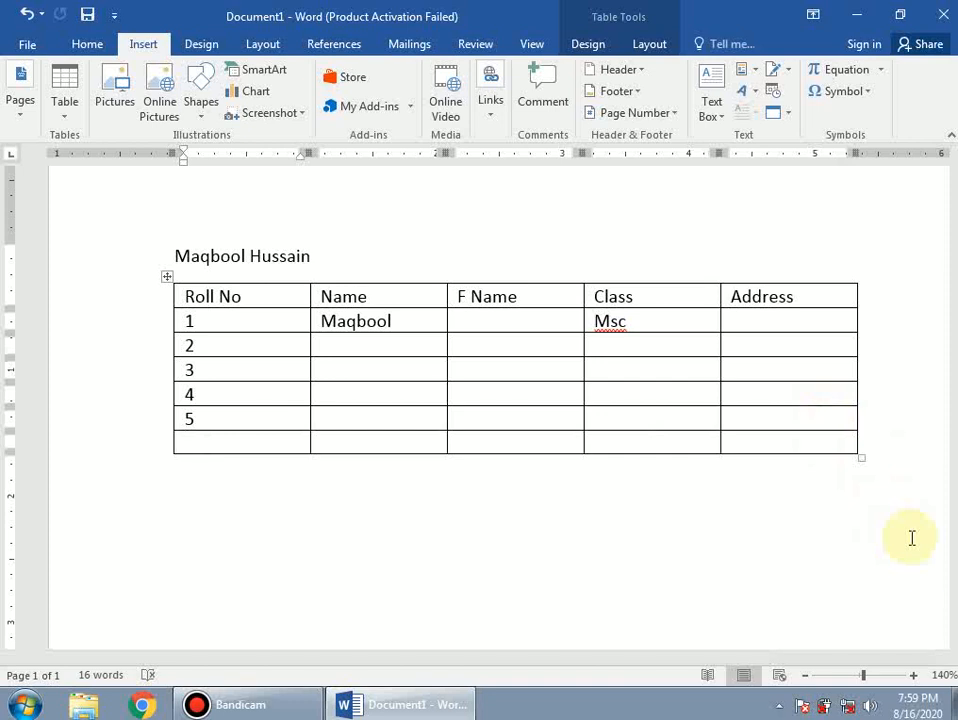
key(Tab)
key(Tab)
key(Tab)
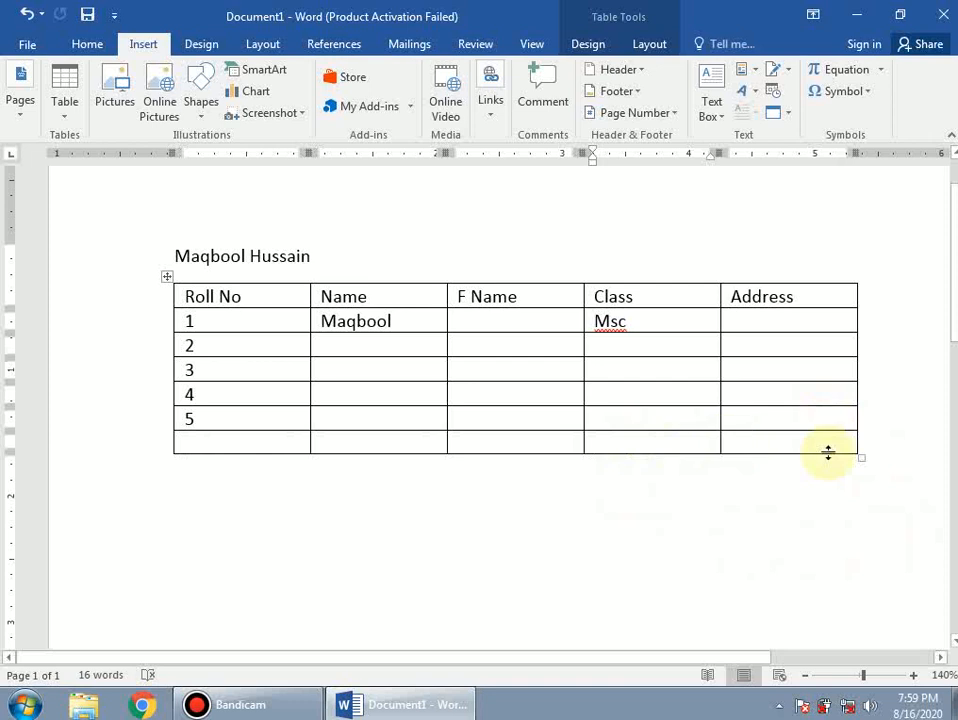
key(Tab)
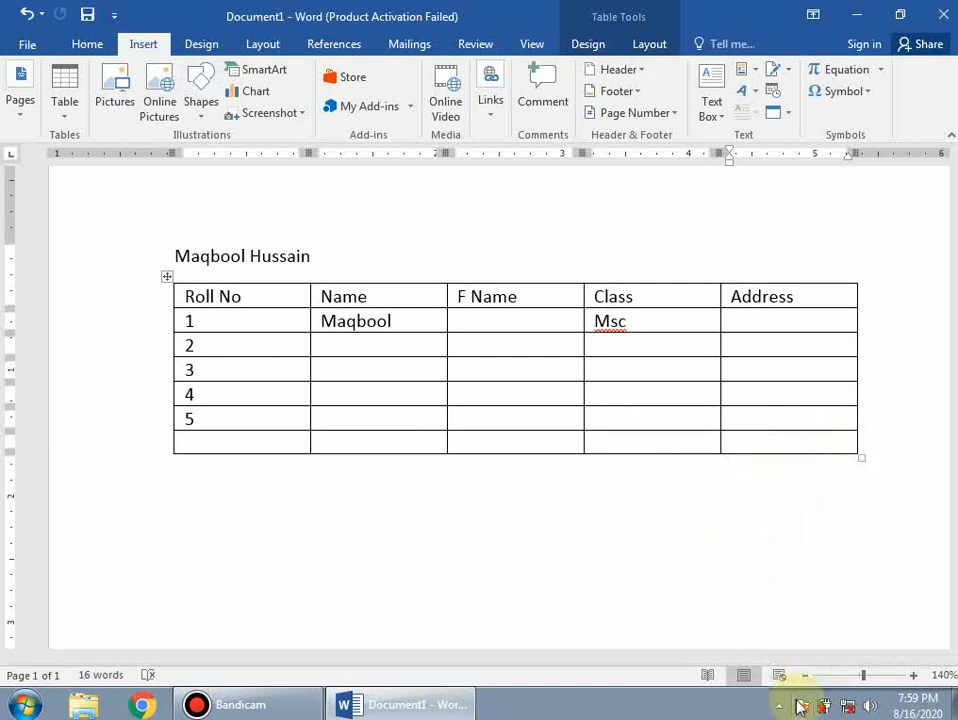
key(Tab)
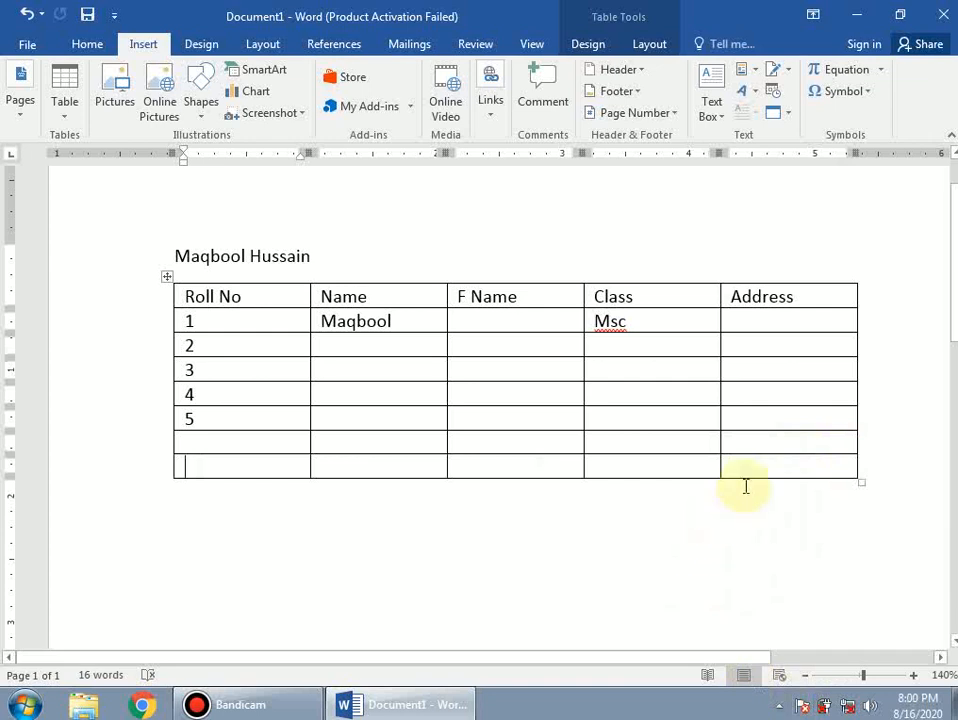
- Delete the two empty bottom rows so the table ends at roll number 5
mouse_move(756, 465)
mouse_down()
mouse_move(438, 428)
mouse_move(221, 440)
mouse_up()
right_click(221, 440)
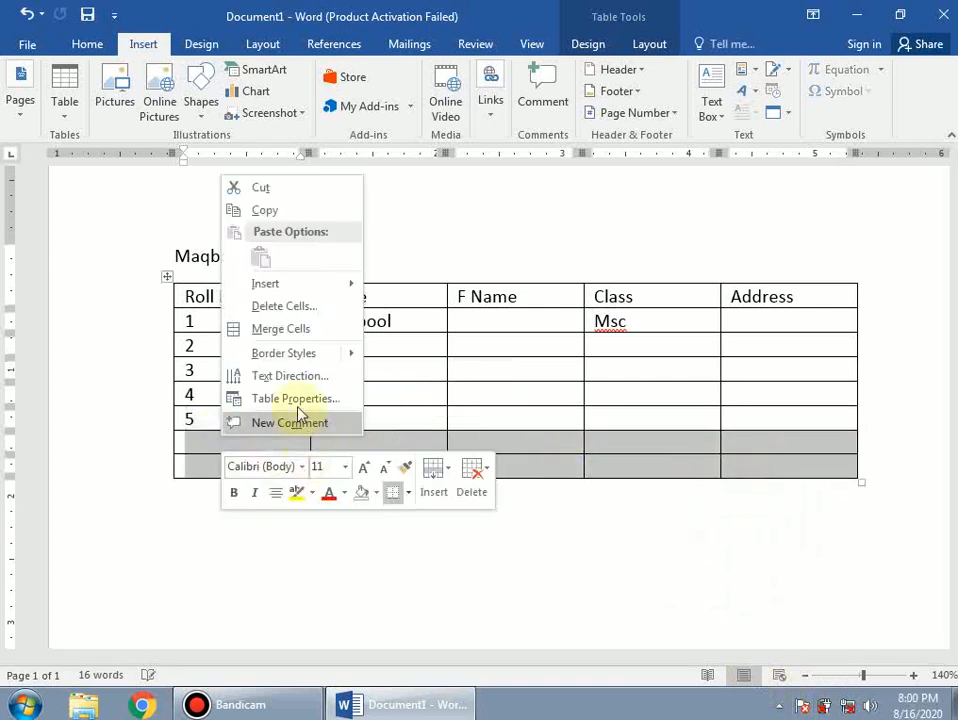
click(274, 310)
click(445, 383)
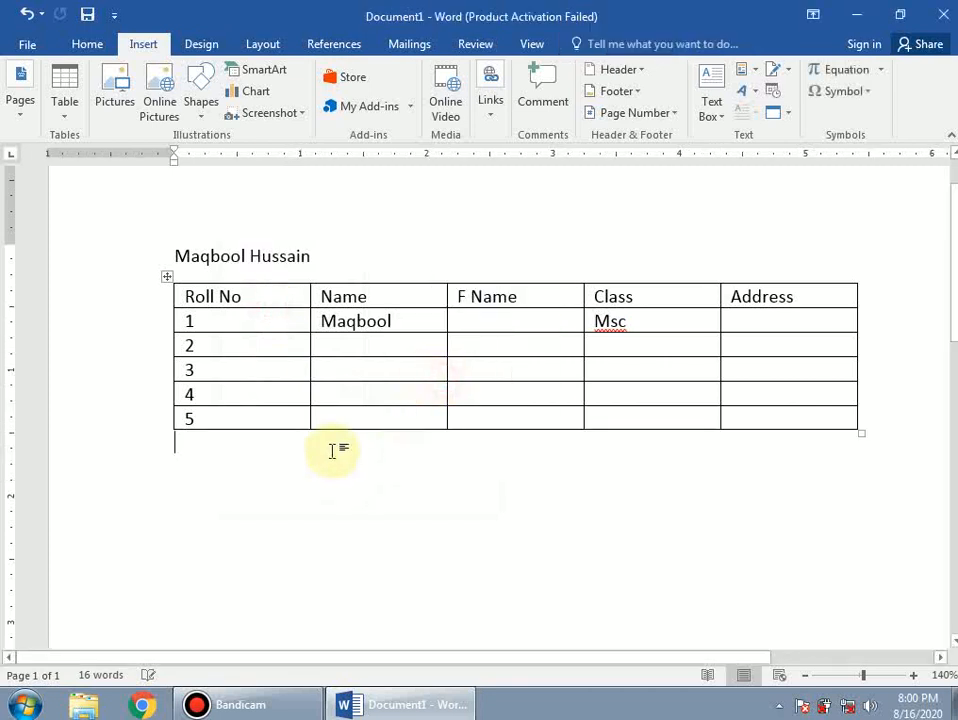
- Insert an empty row below row 5 of the student table
mouse_move(813, 414)
mouse_down()
mouse_move(462, 413)
mouse_move(263, 400)
mouse_move(210, 421)
mouse_up()
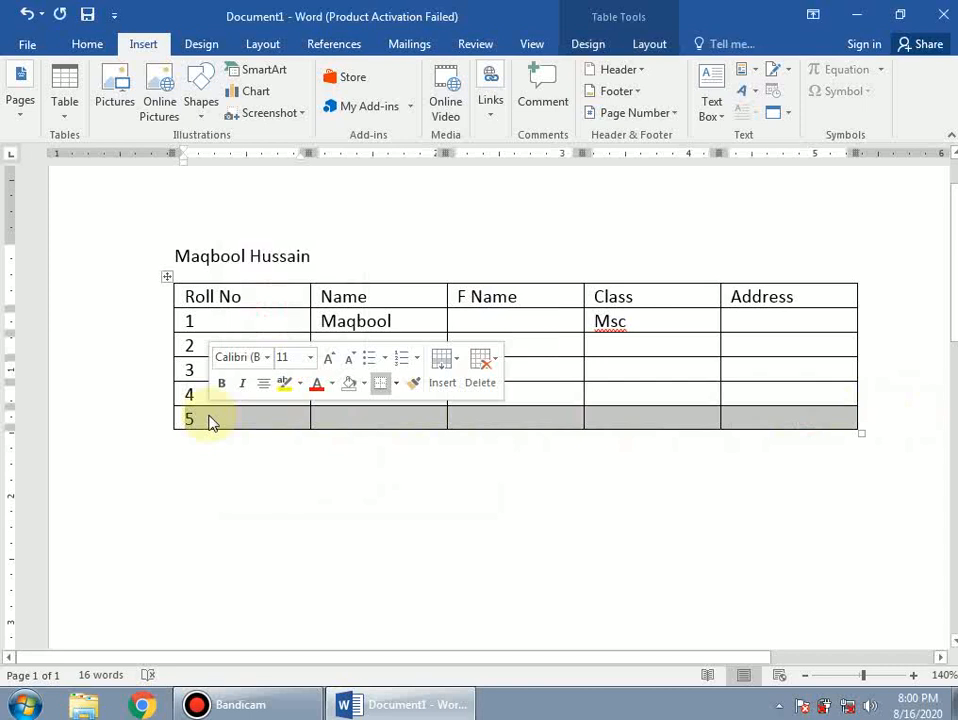
right_click(210, 421)
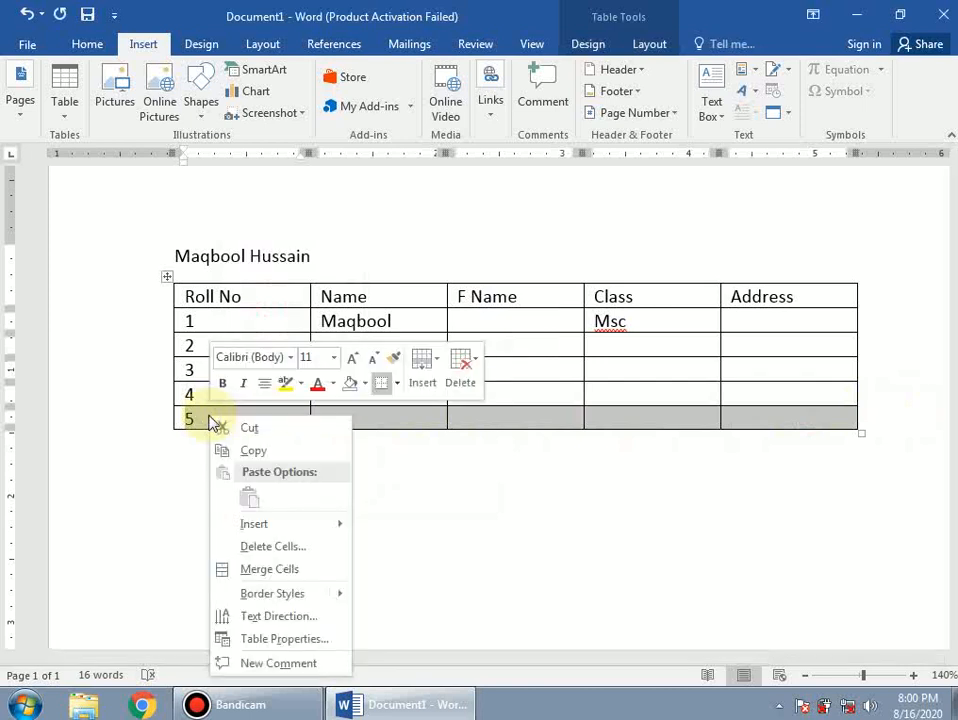
mouse_move(279, 531)
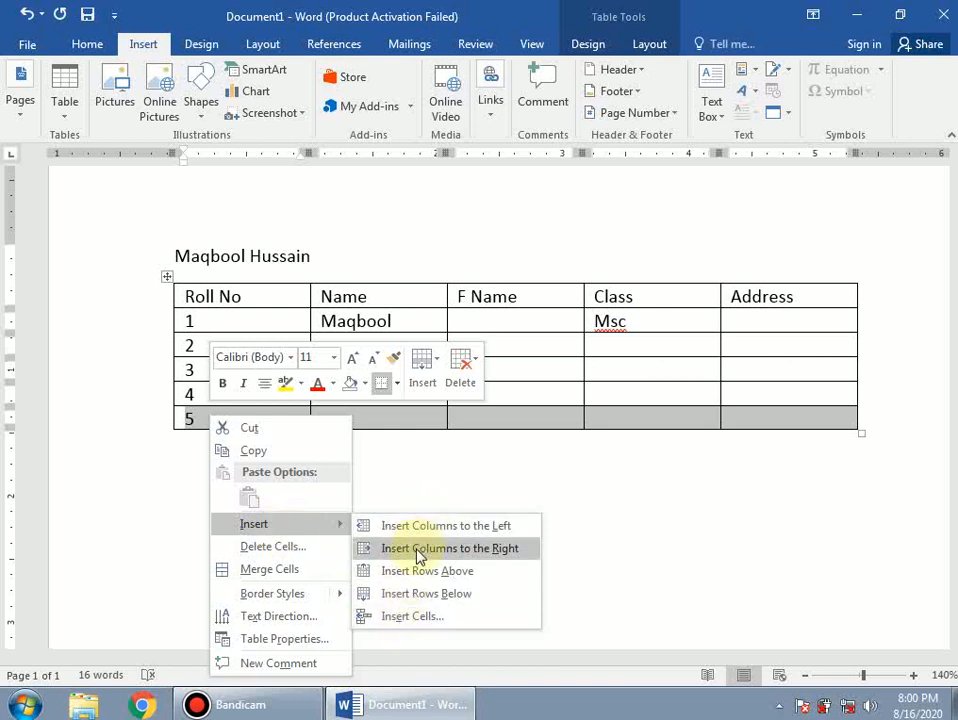
click(455, 596)
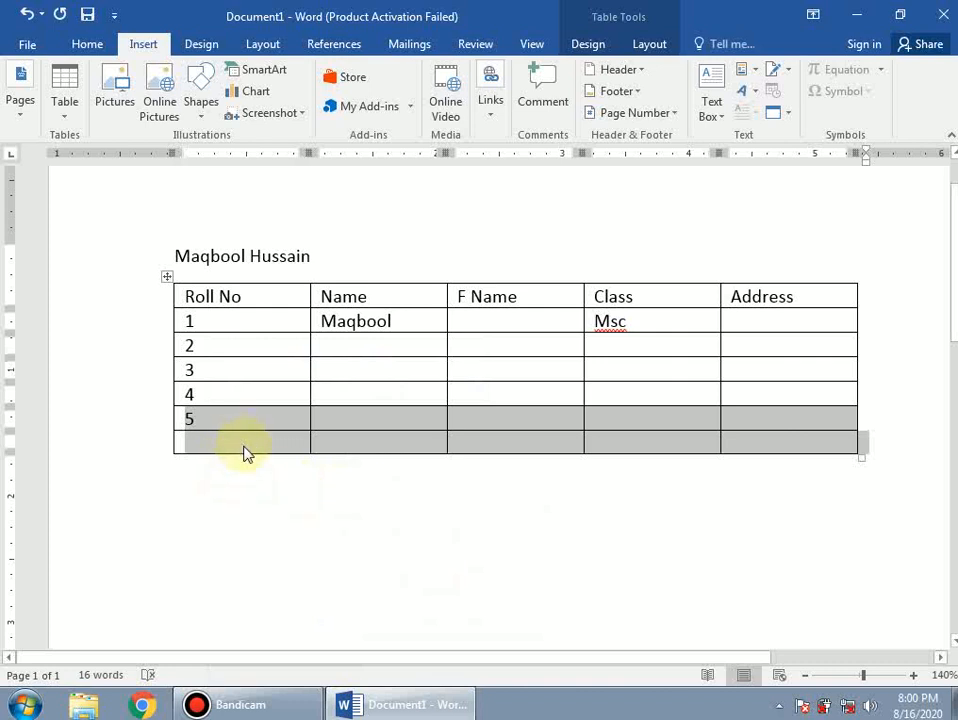
click(244, 447)
click(240, 420)
- Insert an empty row above row 3, between roll numbers 2 and 3
drag(229, 374, 759, 372)
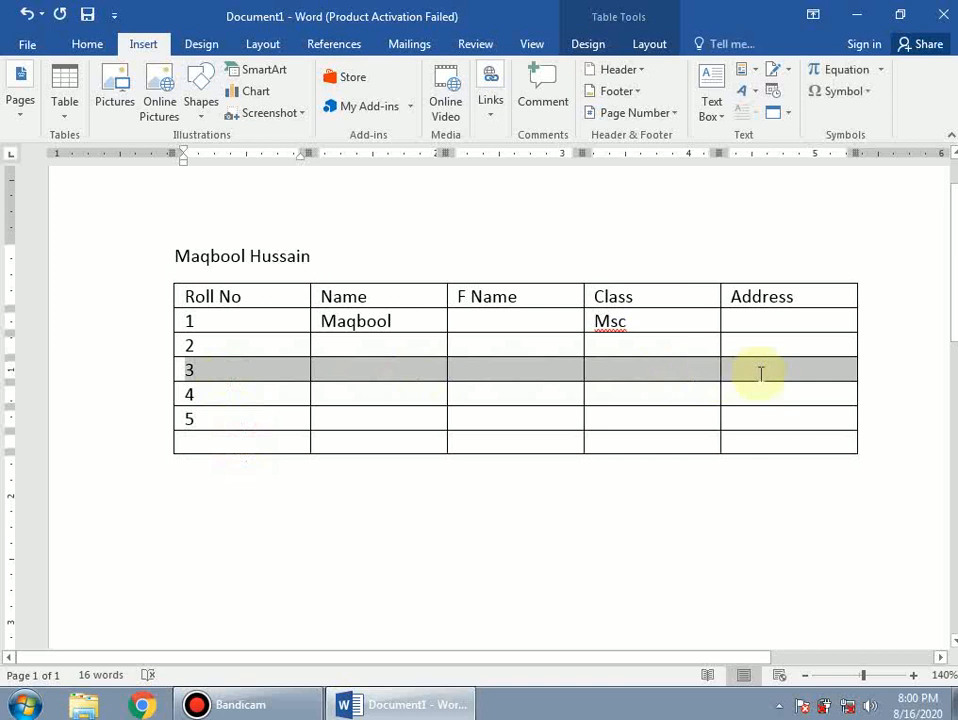
right_click(284, 374)
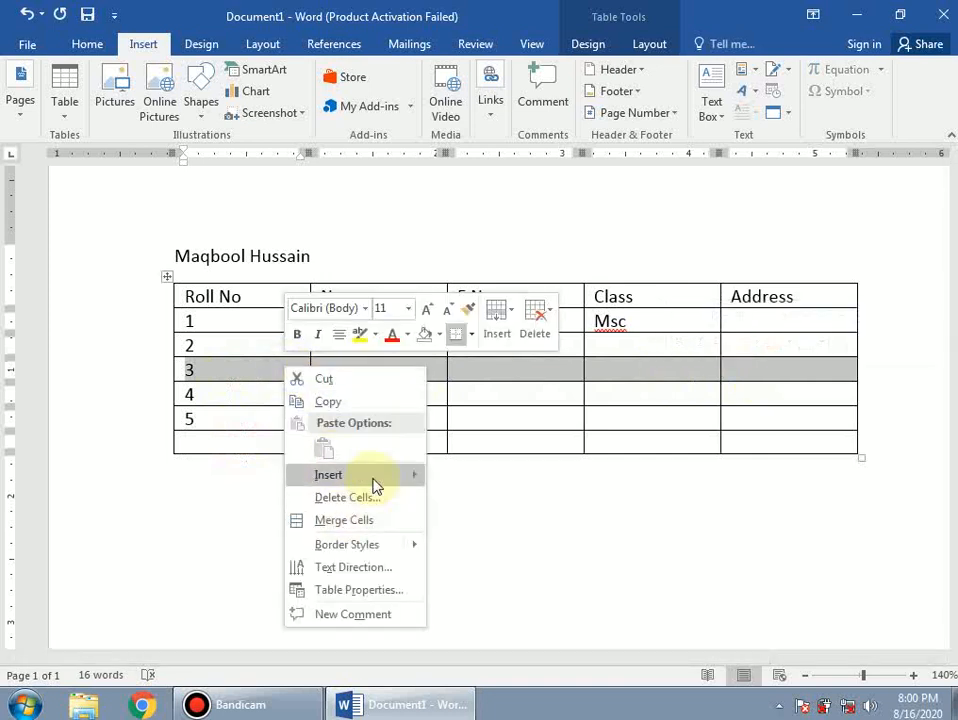
mouse_move(371, 480)
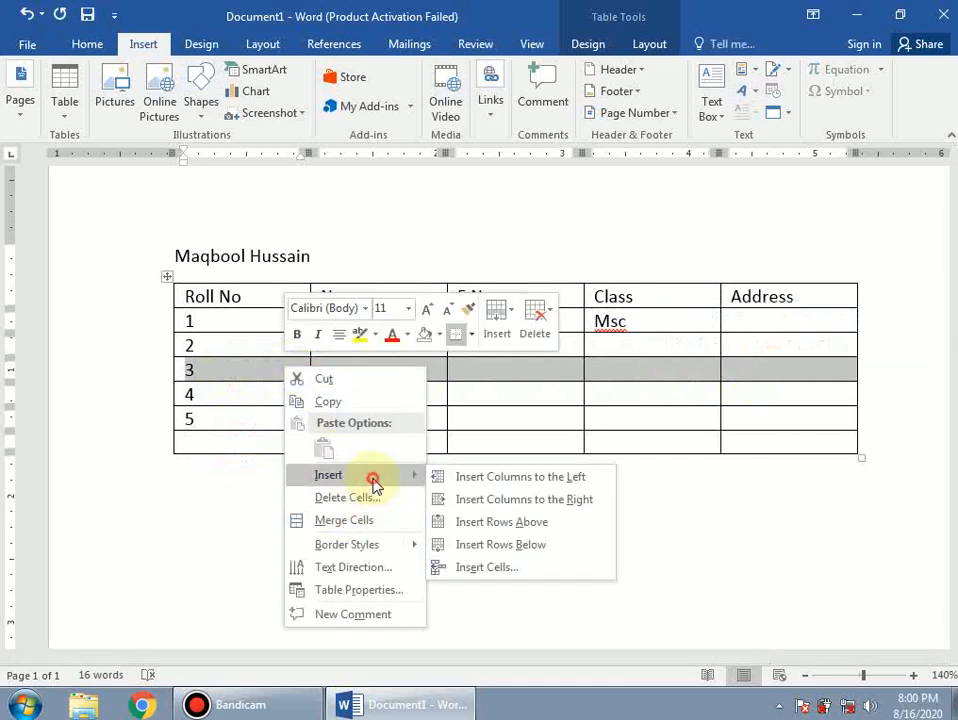
click(526, 524)
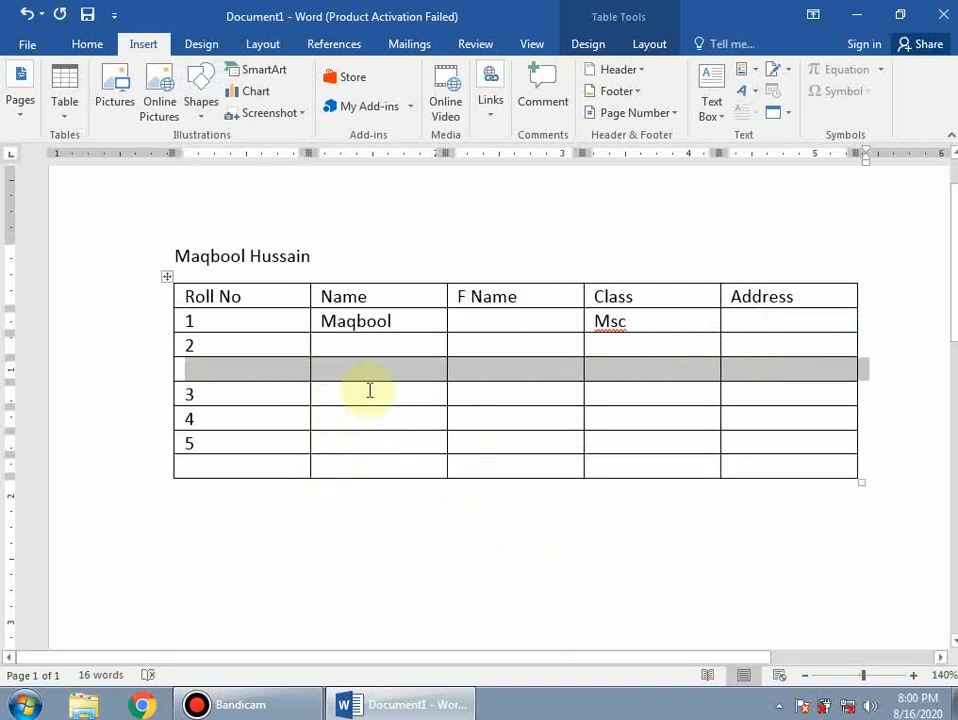
click(408, 389)
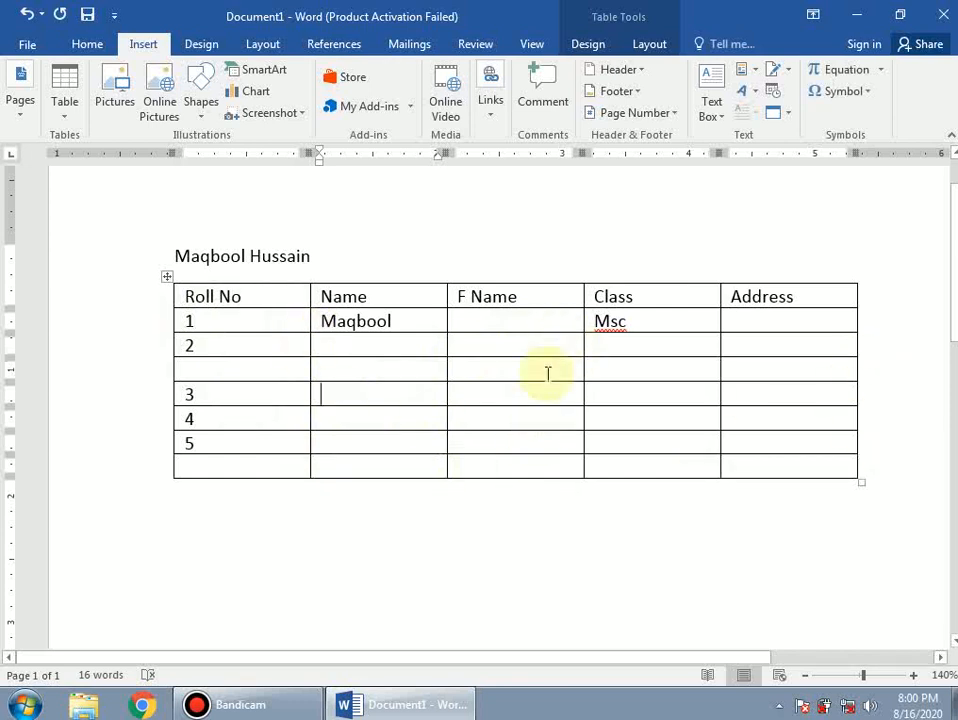
- Insert an empty column to the left of the F Name column
drag(533, 295, 530, 468)
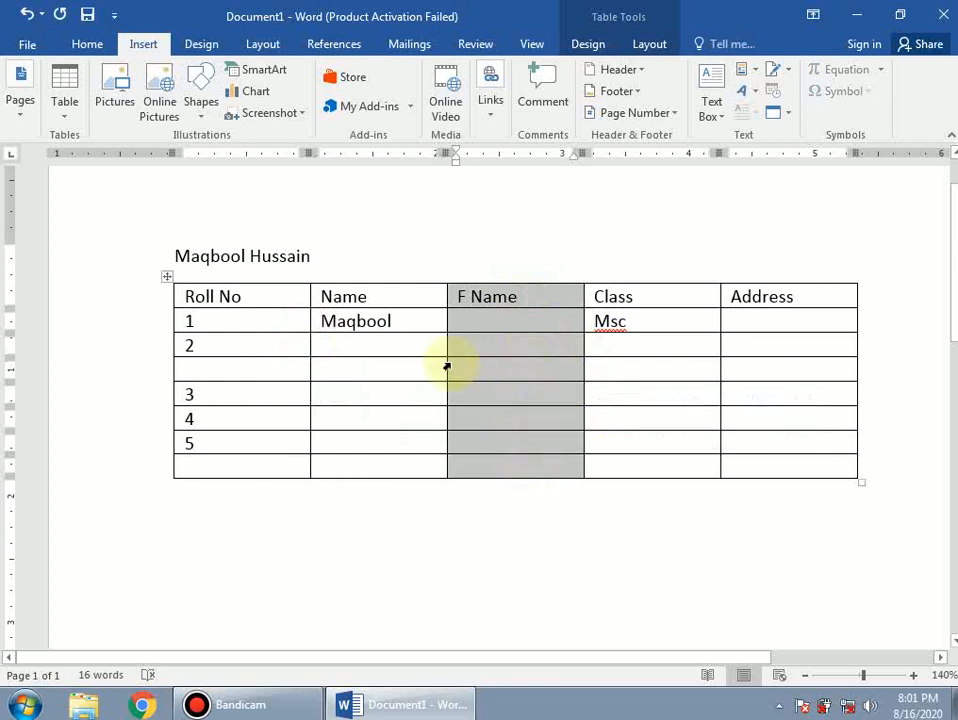
right_click(535, 298)
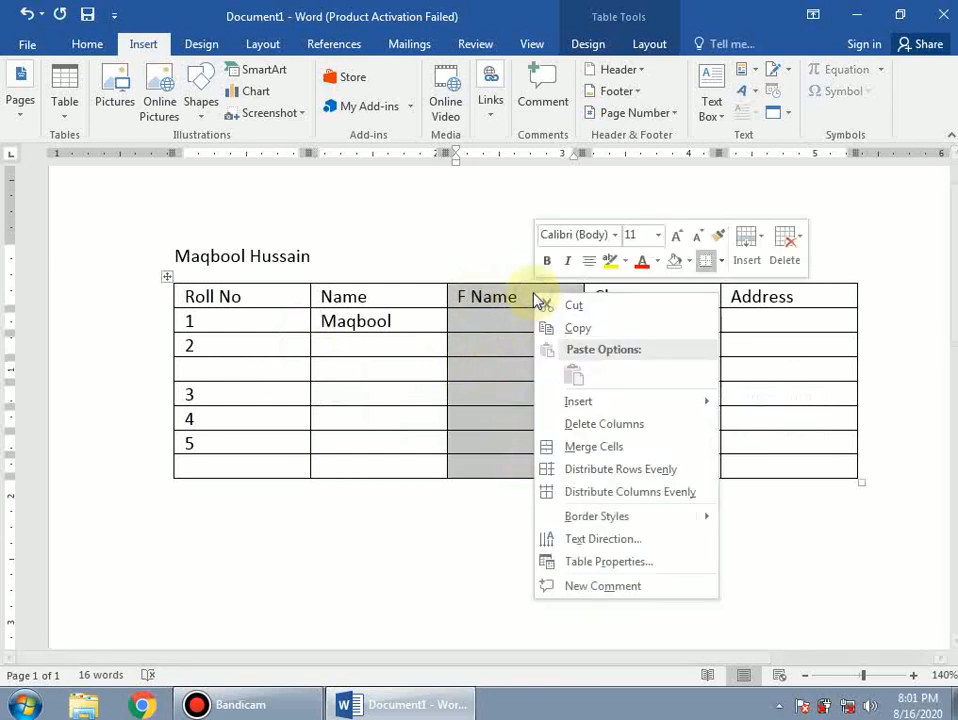
mouse_move(577, 402)
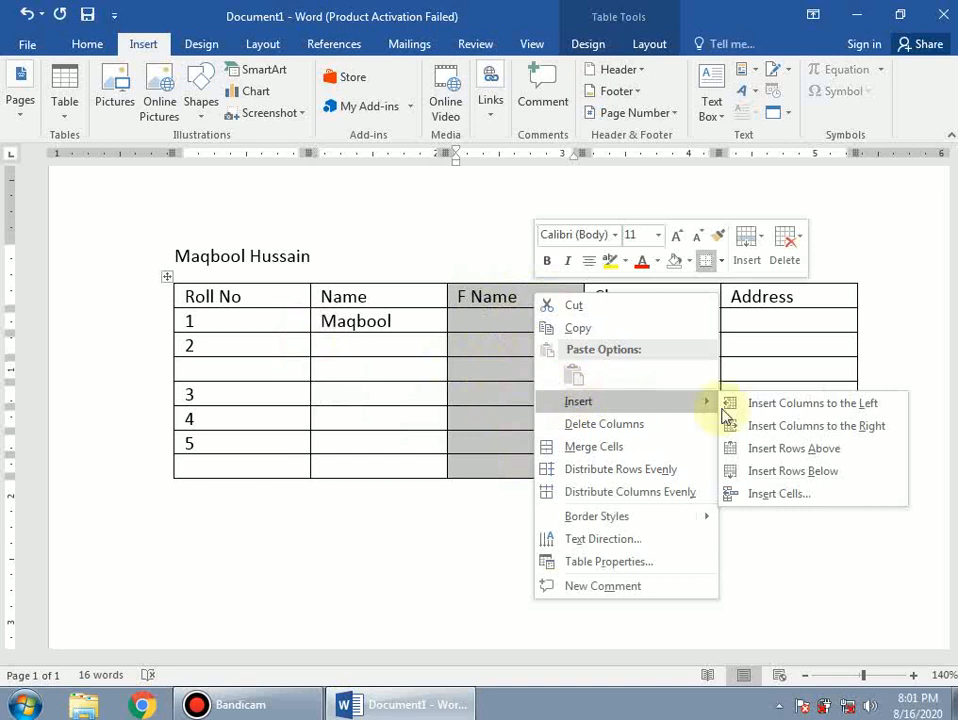
click(787, 410)
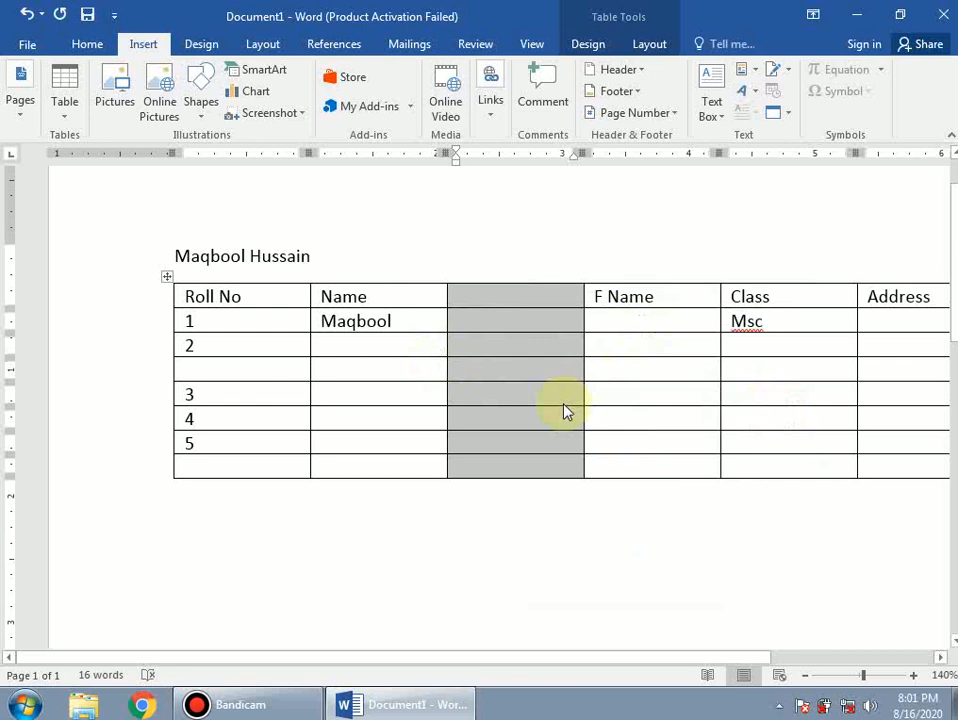
scroll(565, 411, down, 2)
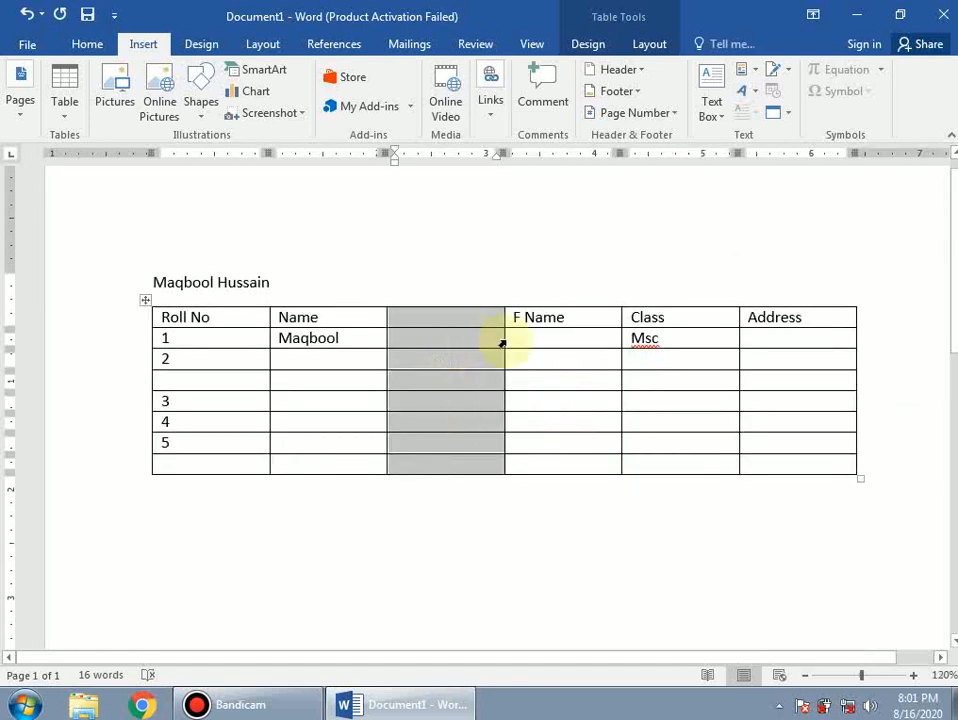
click(755, 405)
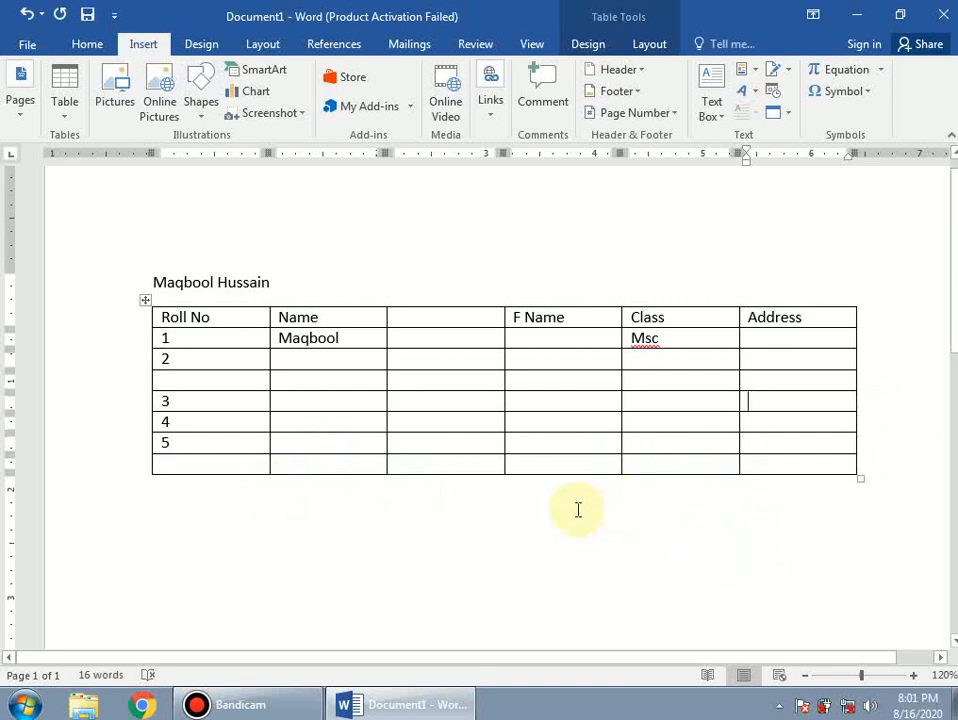
- Resize the table from its corner handle, adjusting the width and making rows much taller
mouse_move(150, 390)
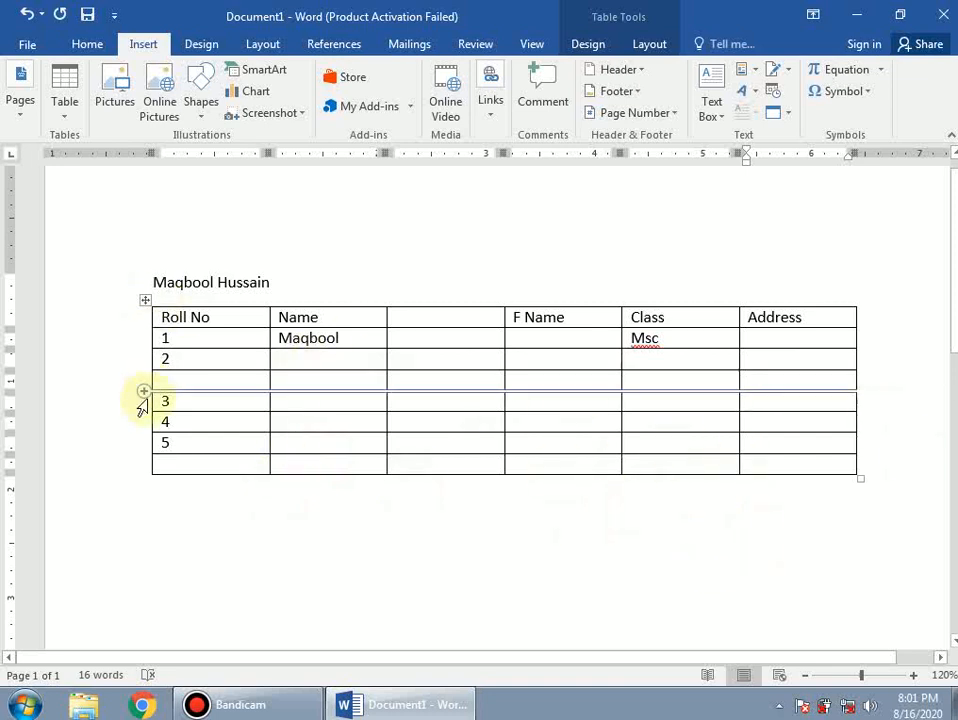
scroll(133, 344, down, 3)
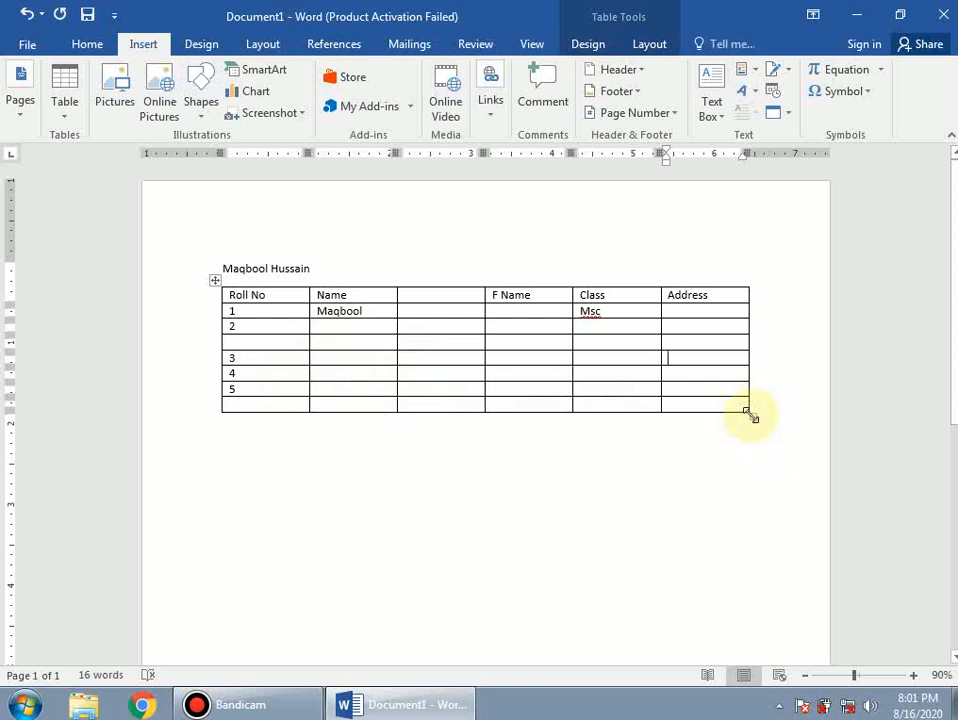
drag(747, 411, 793, 412)
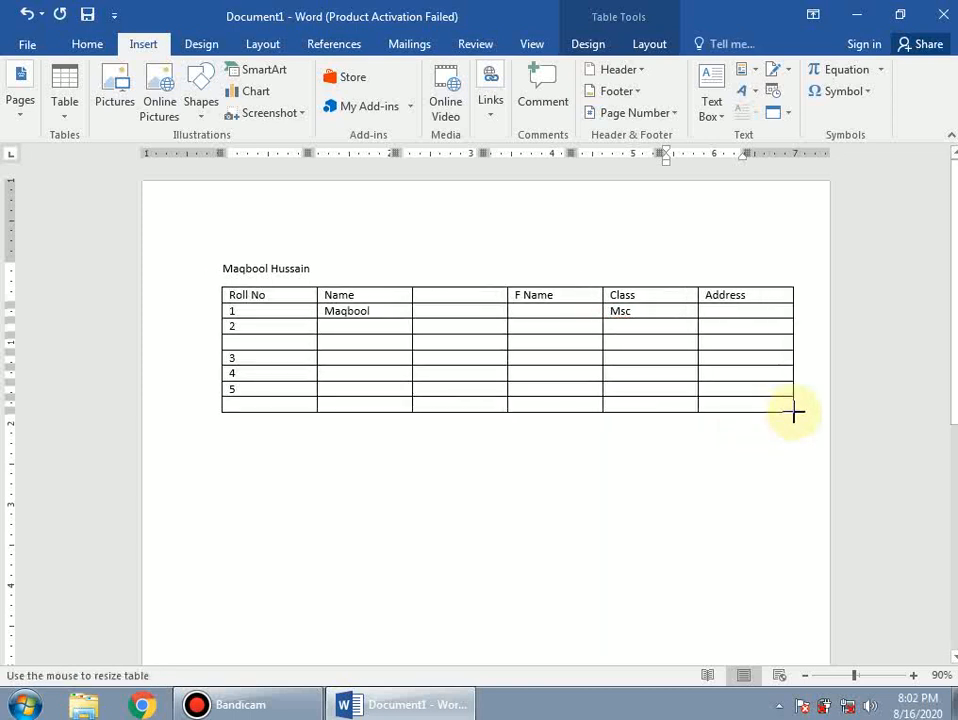
drag(793, 412, 771, 418)
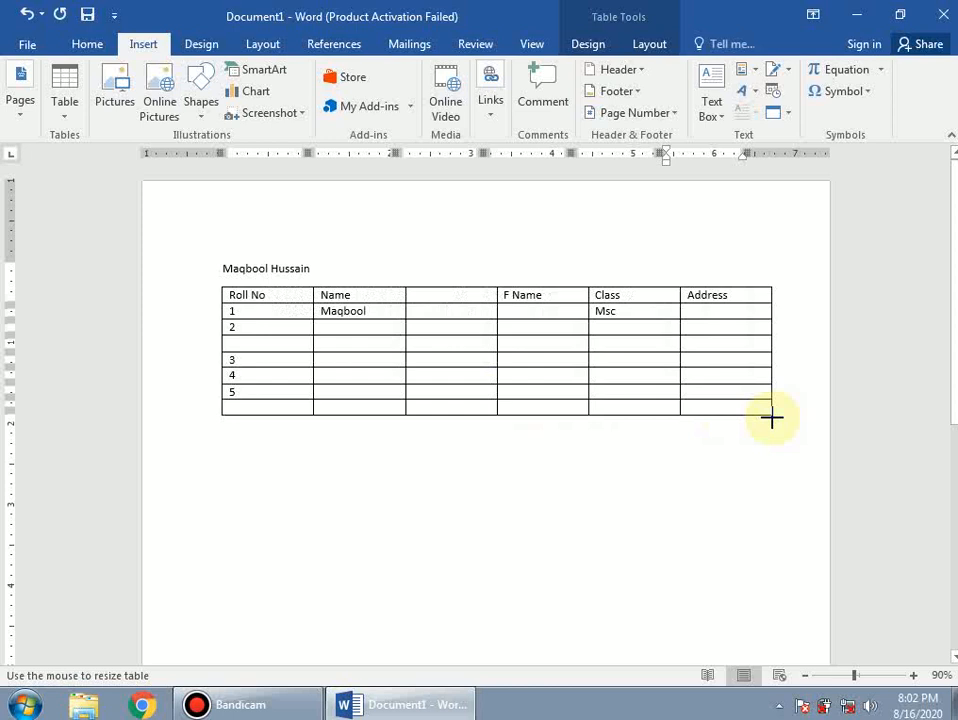
drag(771, 418, 784, 579)
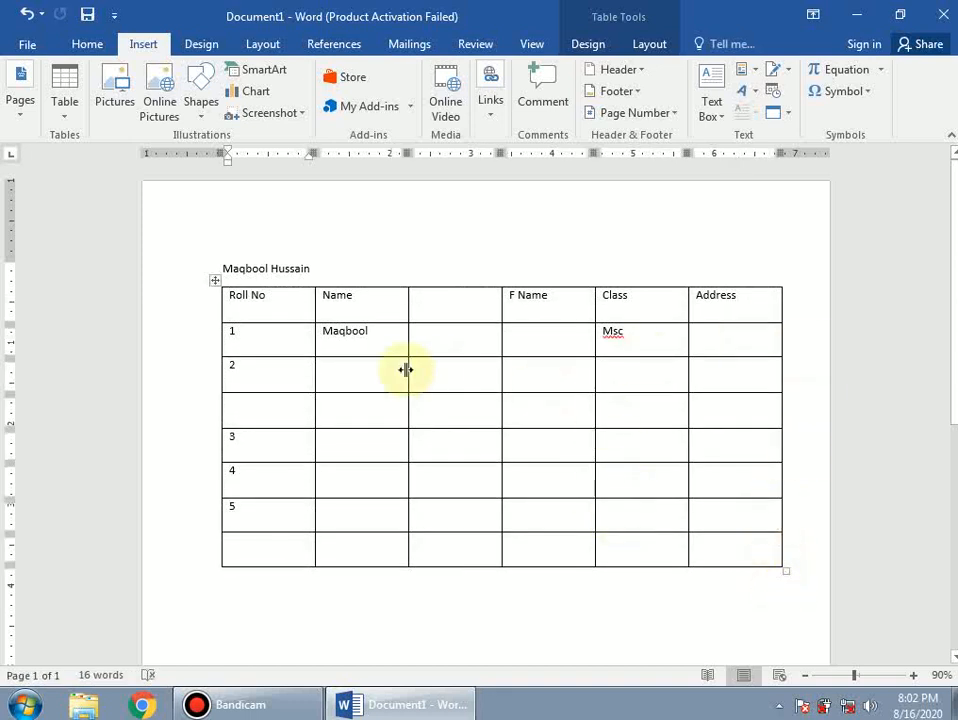
- Add two blank lines below the table
scroll(342, 374, down, 1)
scroll(342, 374, down, 1)
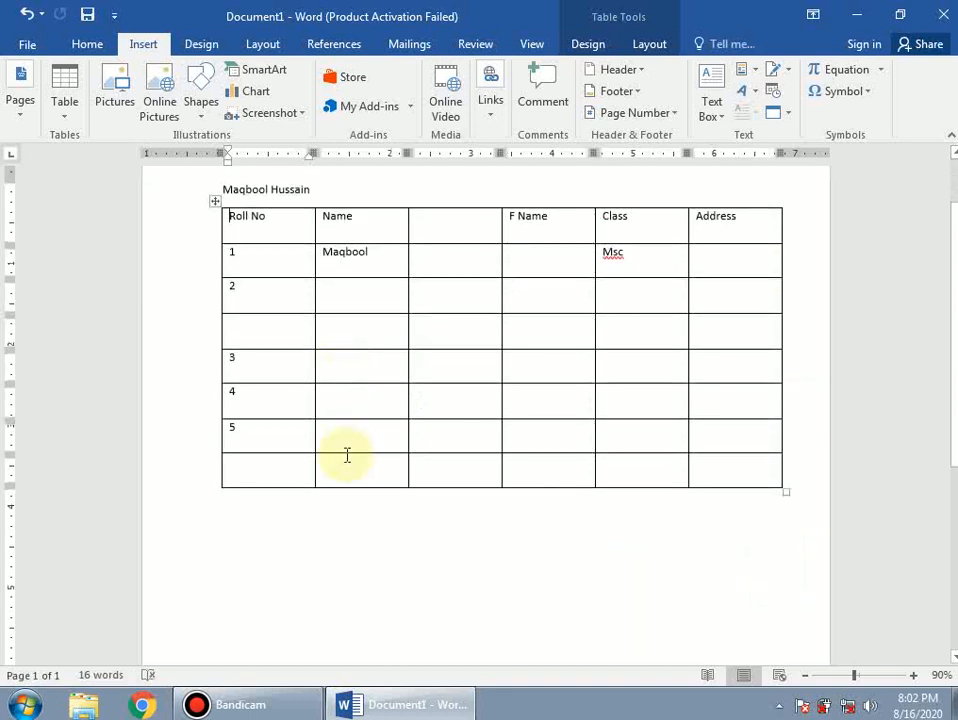
click(391, 516)
key(Return)
key(Return)
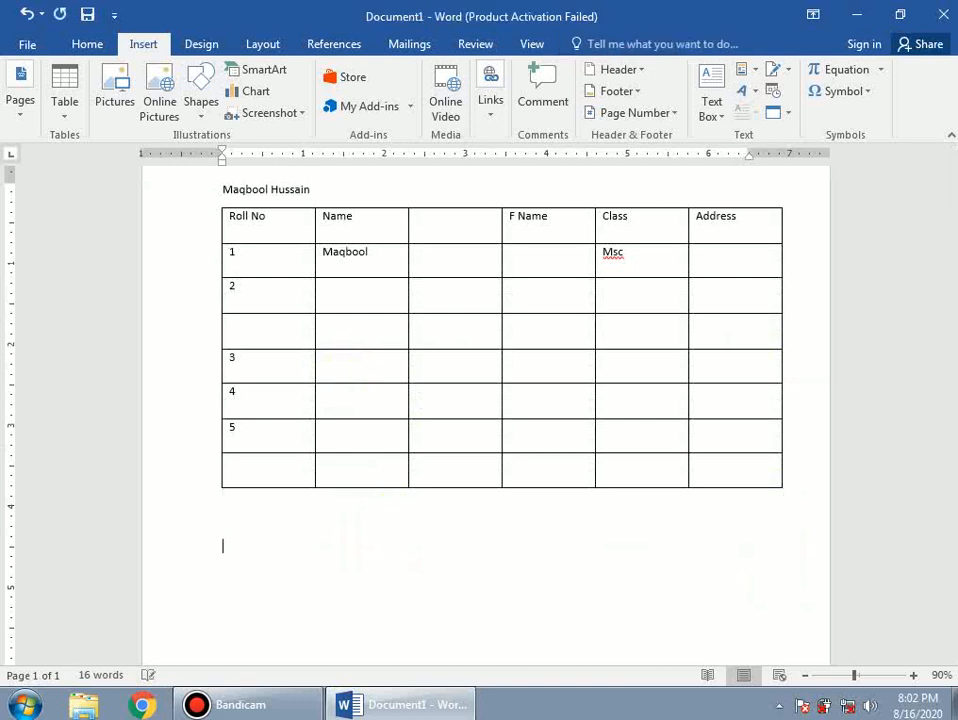
key(Return)
key(Return)
scroll(240, 425, up, 3)
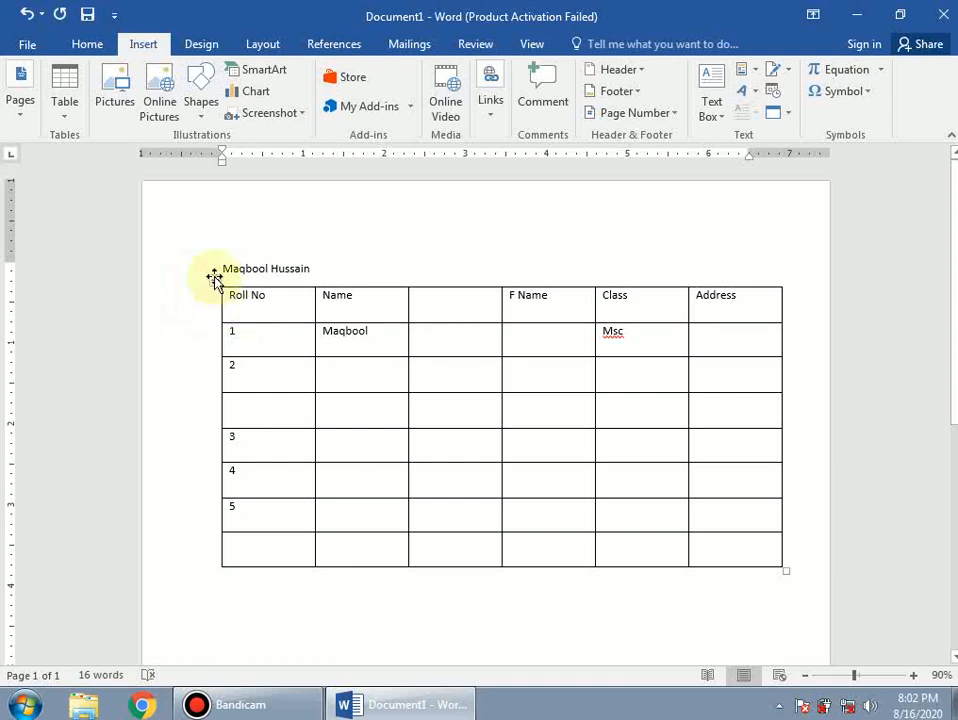
drag(213, 277, 155, 289)
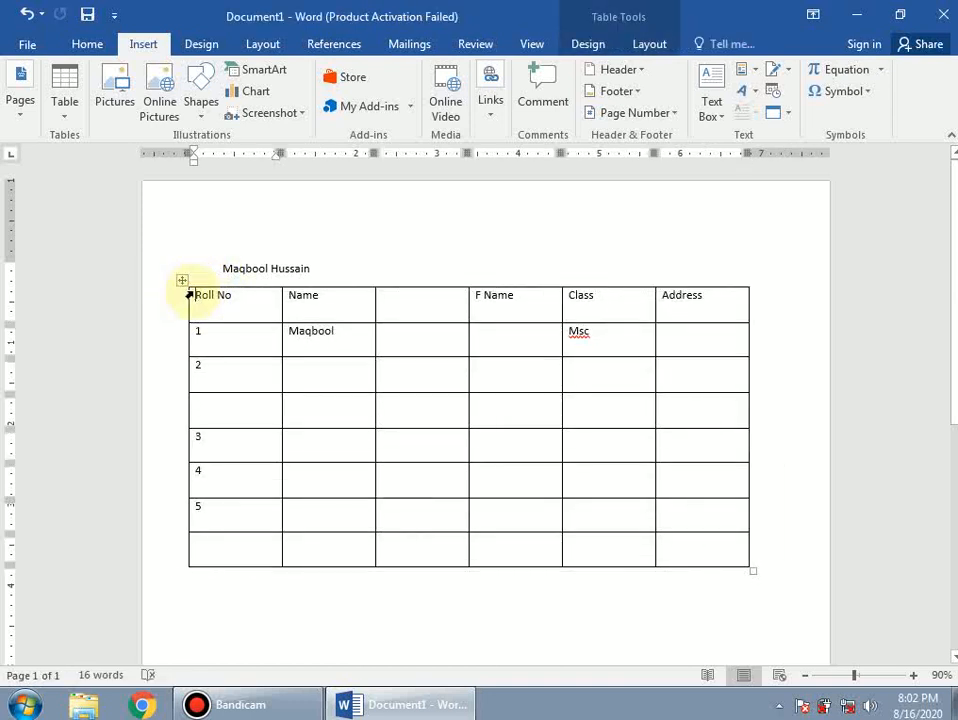
drag(182, 278, 197, 316)
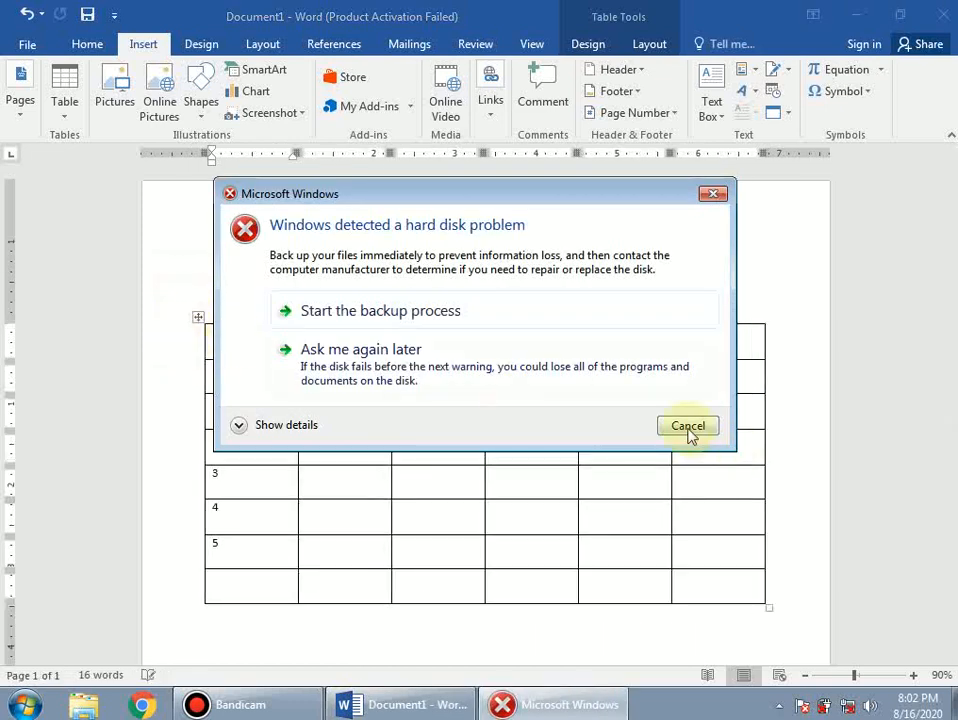
click(701, 425)
drag(199, 319, 212, 417)
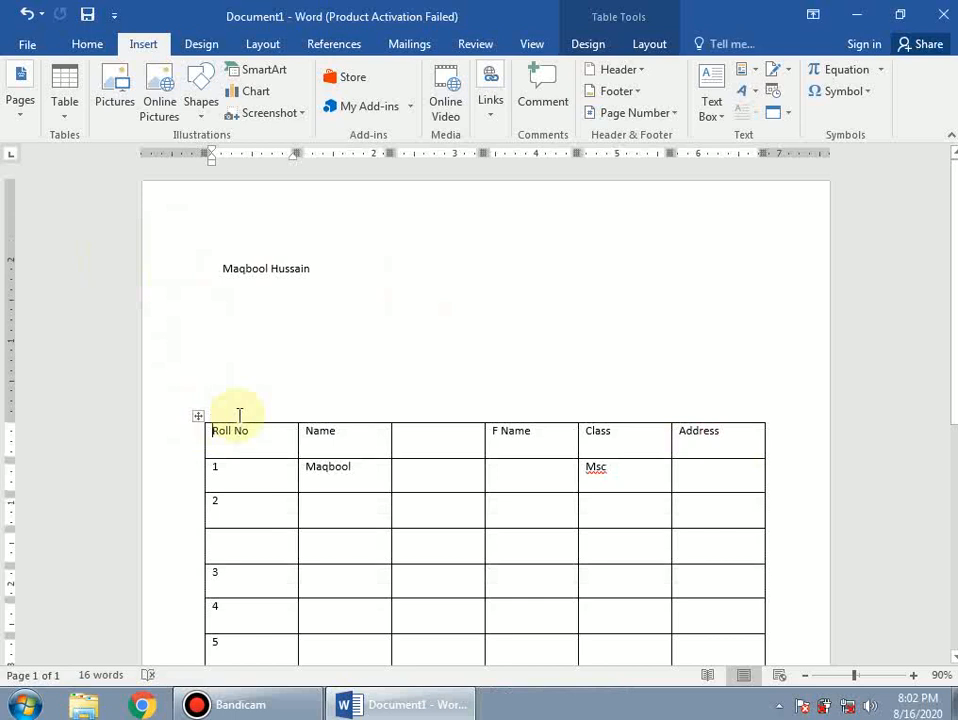
scroll(374, 410, down, 3)
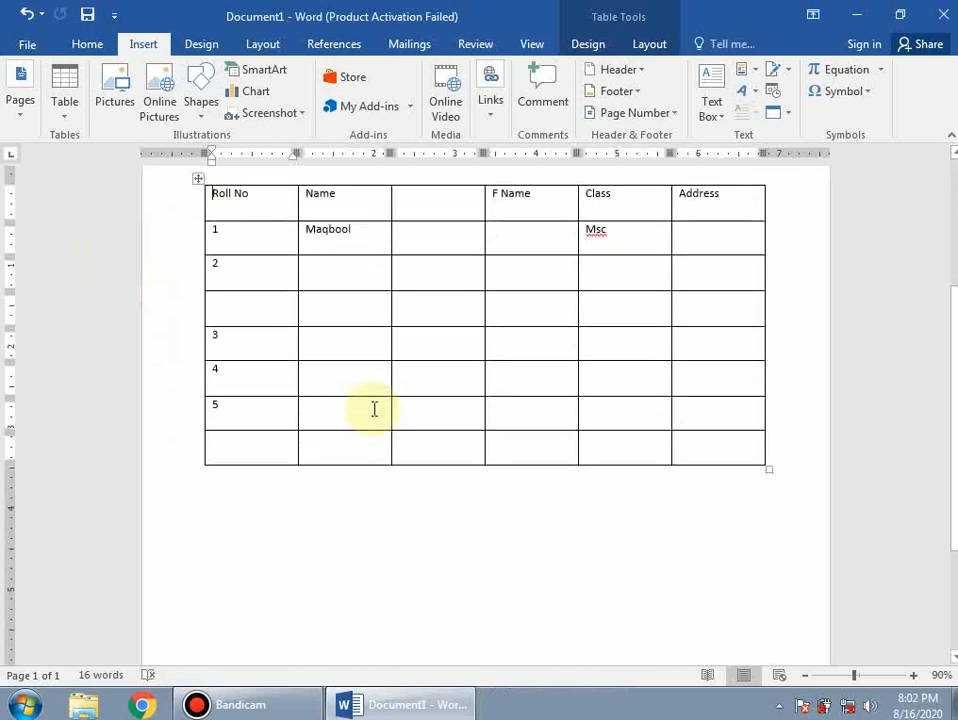
scroll(374, 409, up, 4)
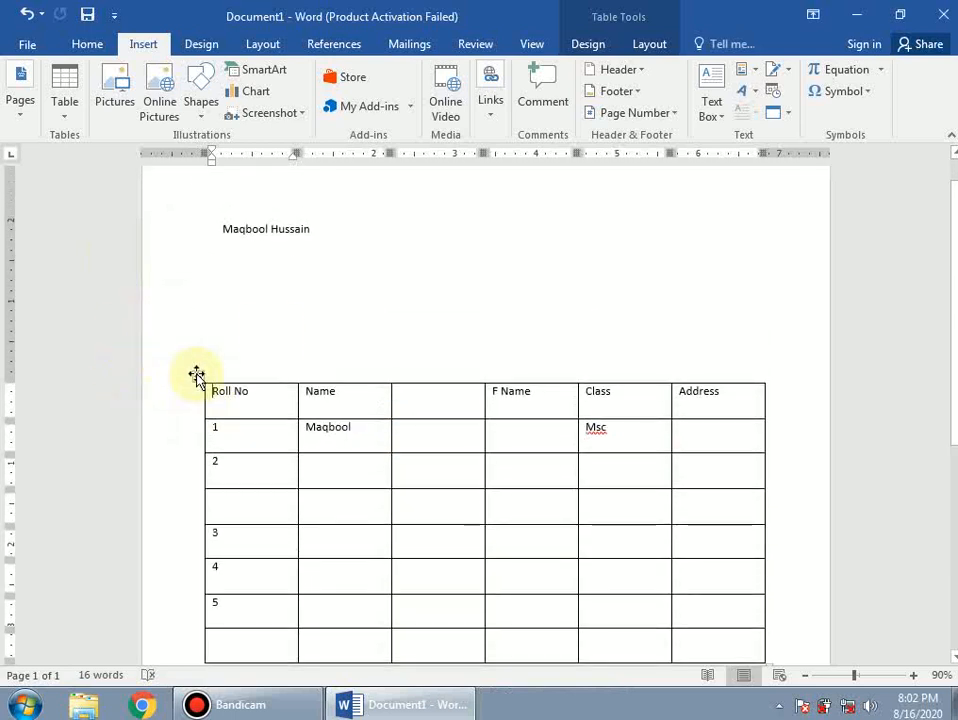
drag(200, 378, 180, 296)
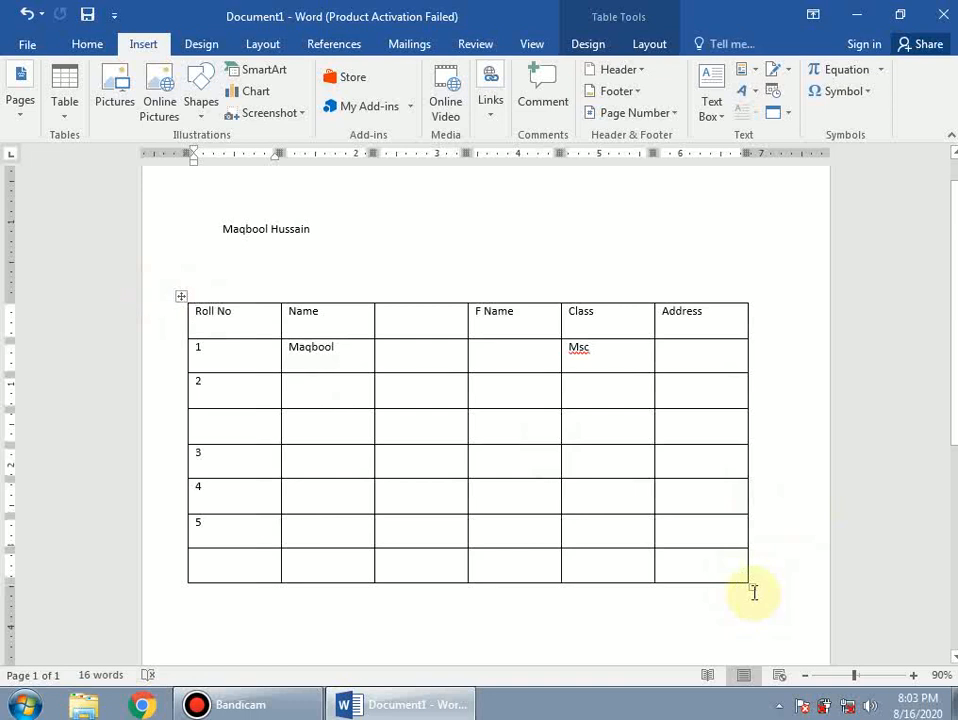
- Make the table slightly narrower with shorter rows
drag(751, 590, 698, 533)
click(567, 605)
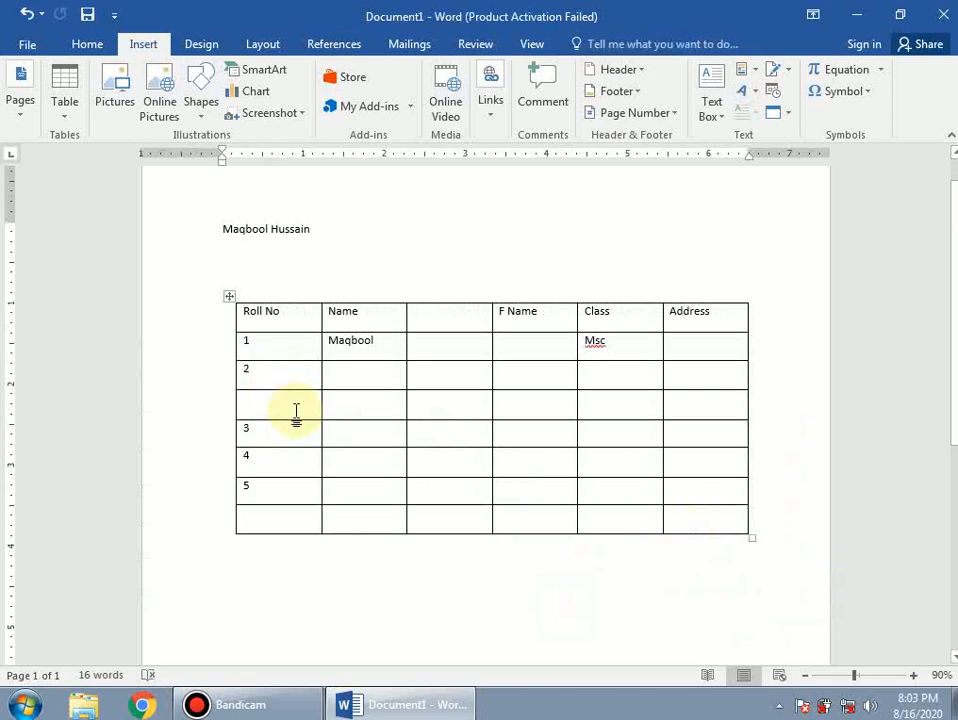
scroll(224, 385, up, 5)
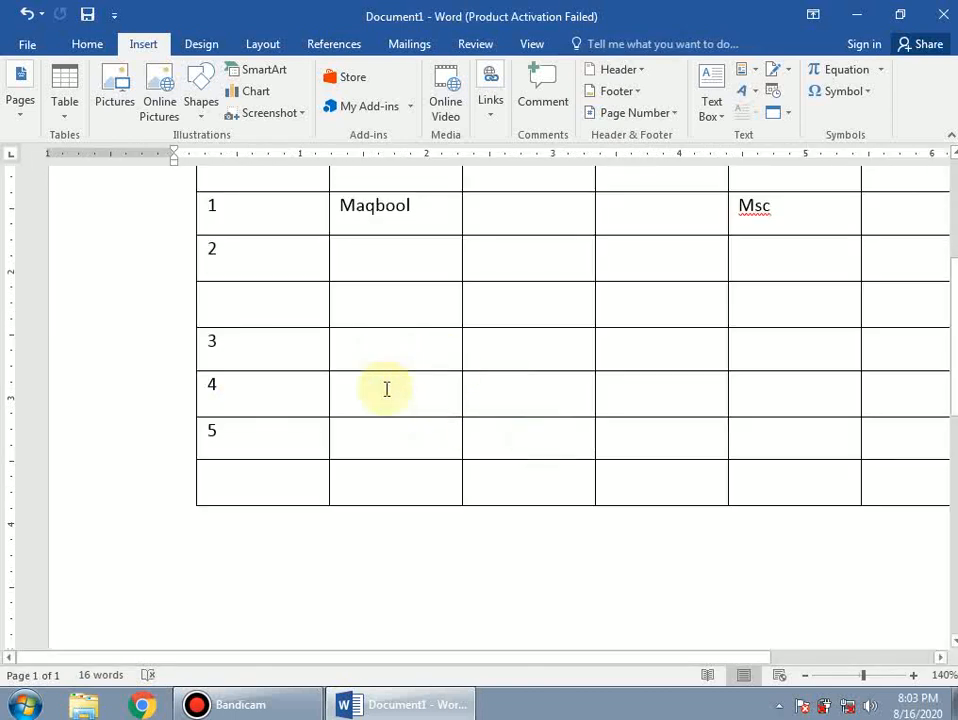
scroll(386, 389, down, 3)
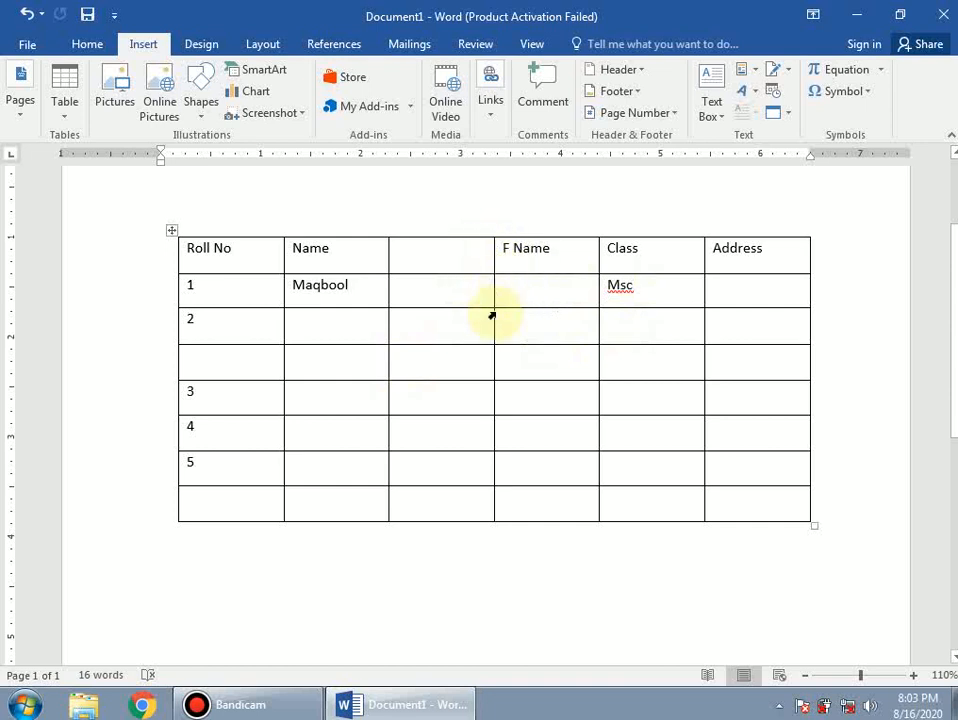
- Merge the empty header cell and F Name into one header cell
drag(510, 260, 475, 257)
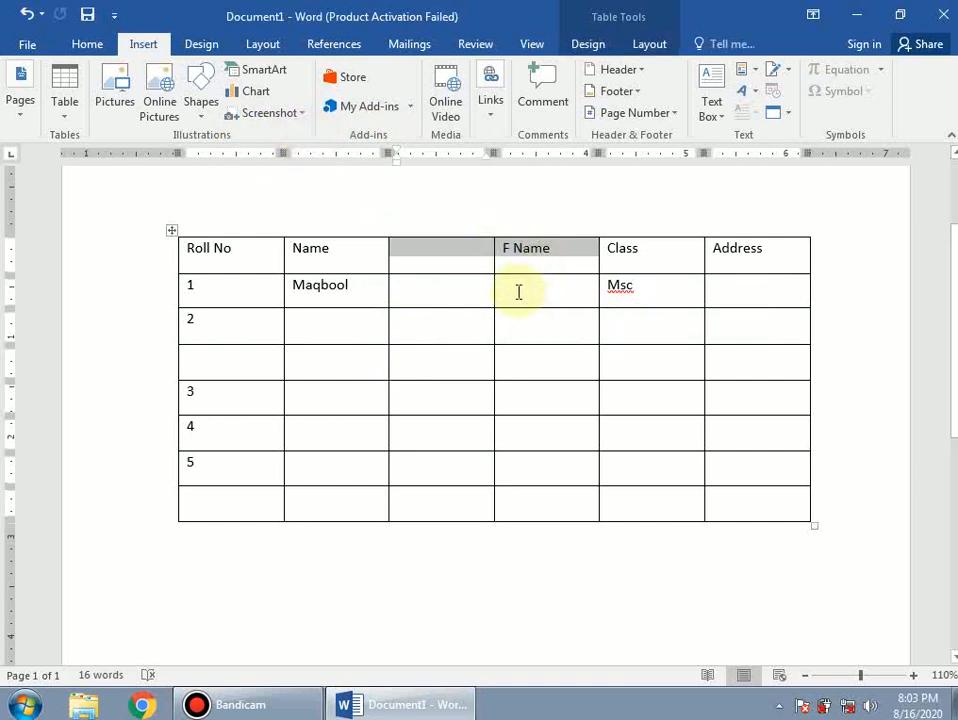
click(481, 257)
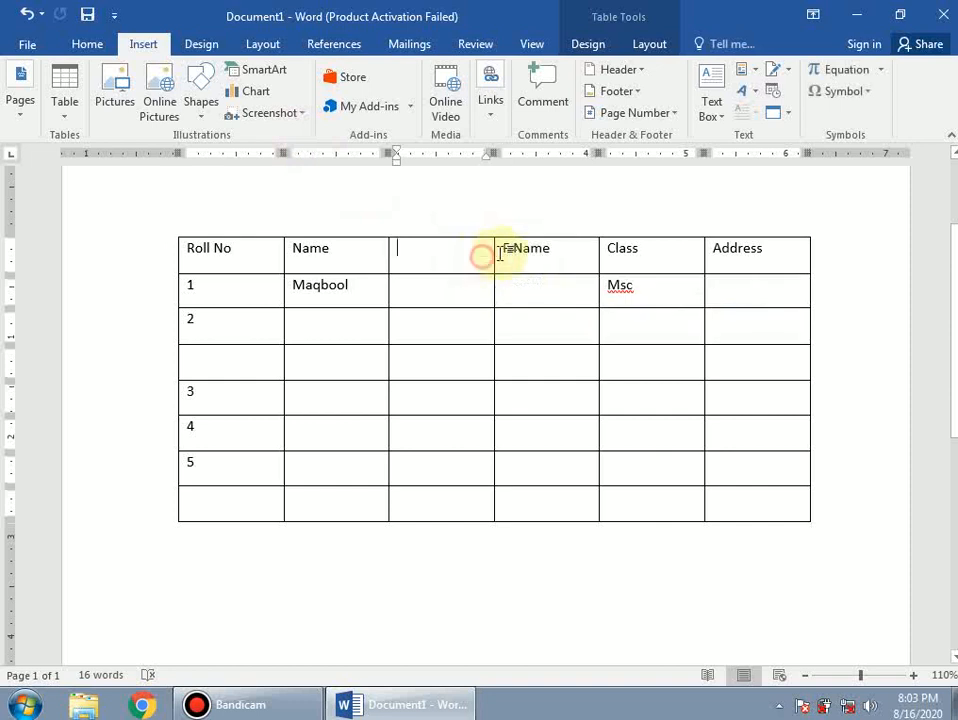
drag(481, 257, 505, 252)
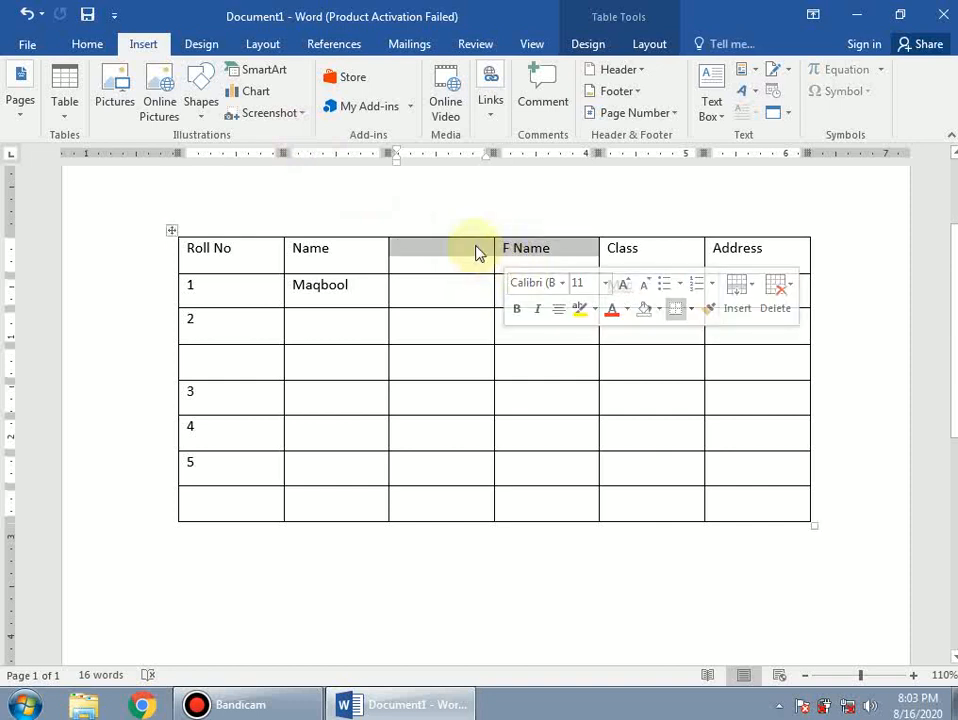
right_click(477, 252)
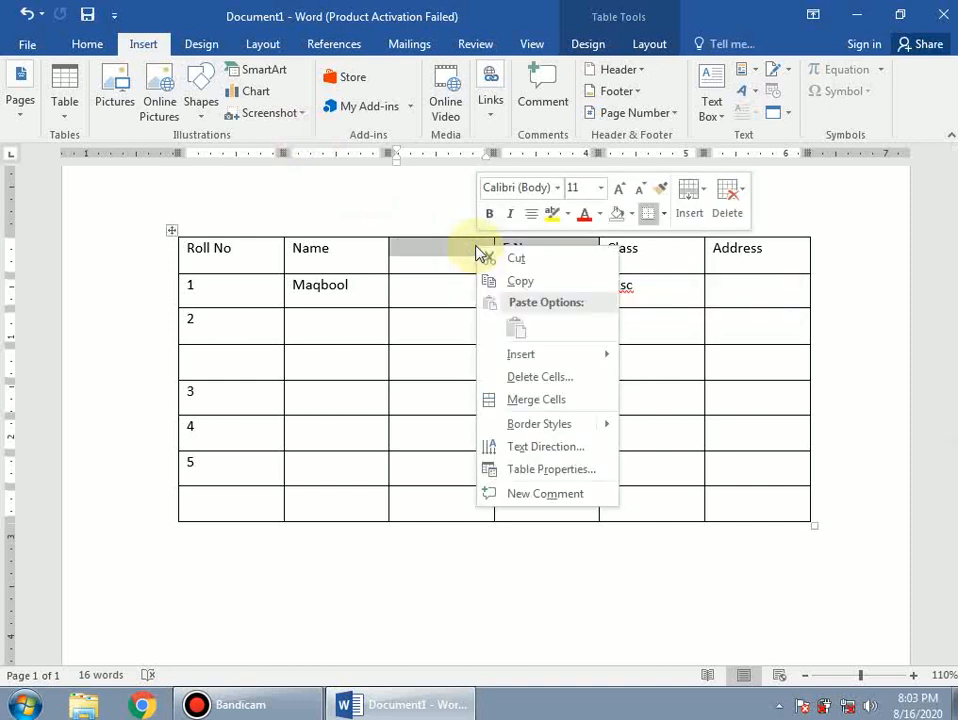
click(560, 402)
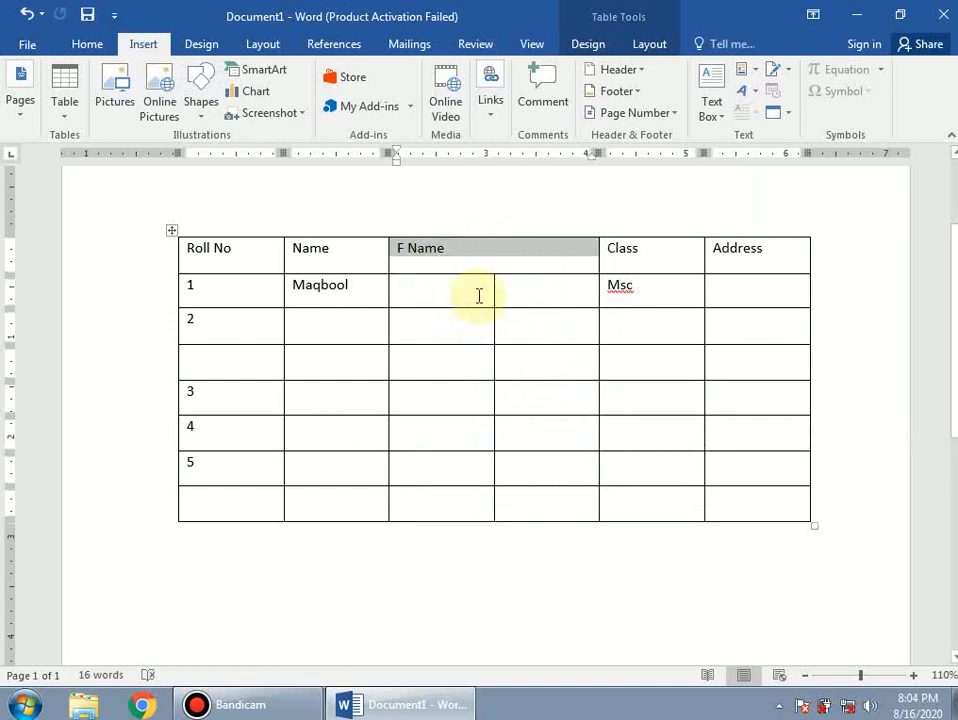
click(532, 254)
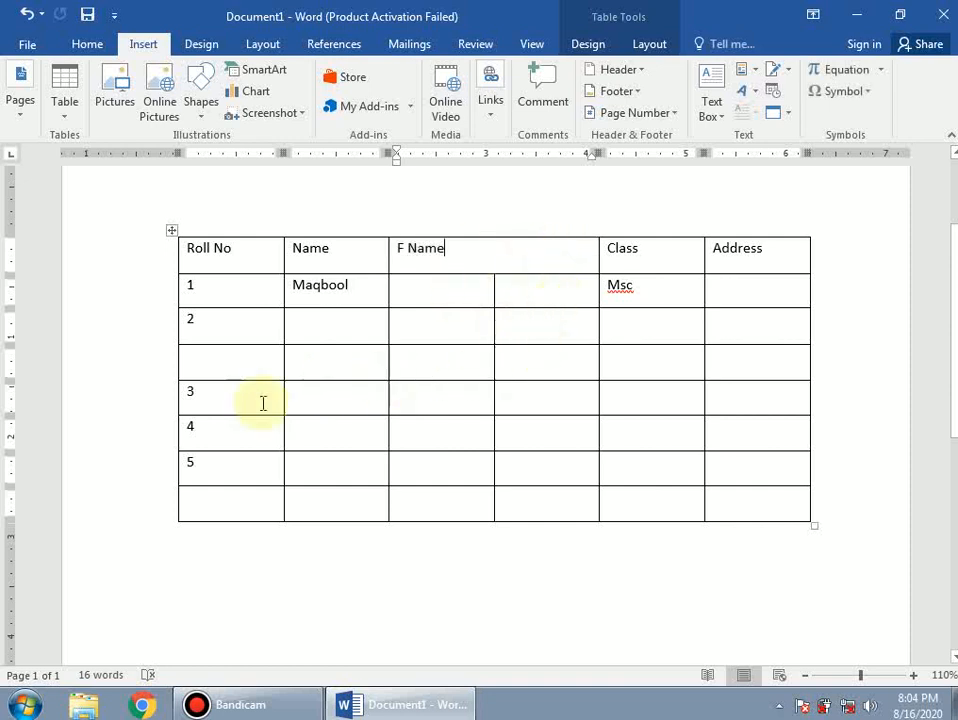
drag(533, 396, 468, 389)
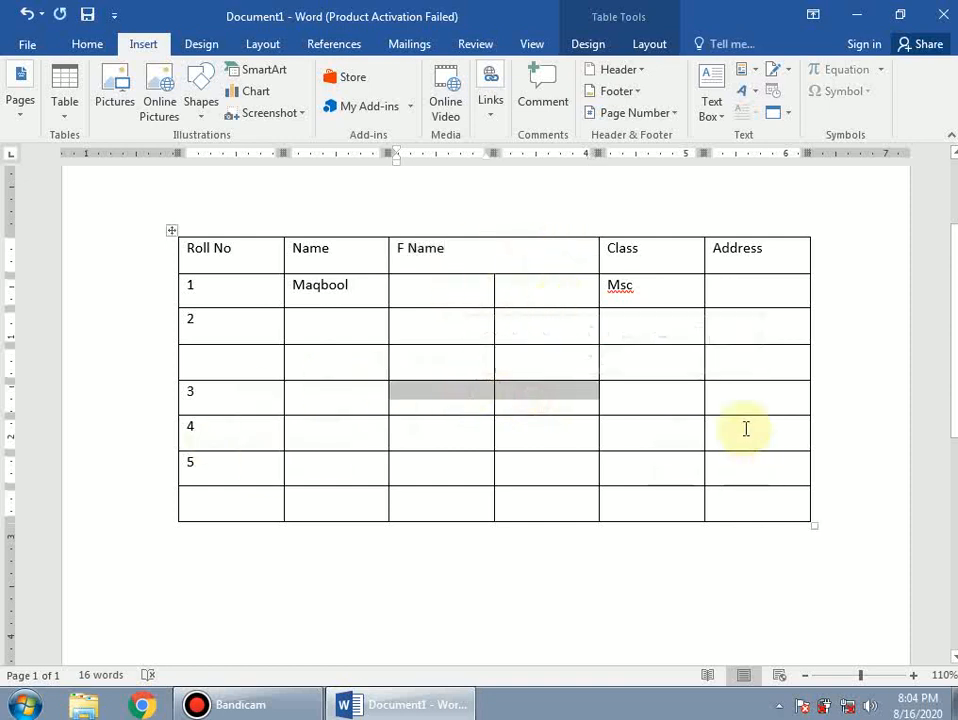
drag(723, 398, 659, 400)
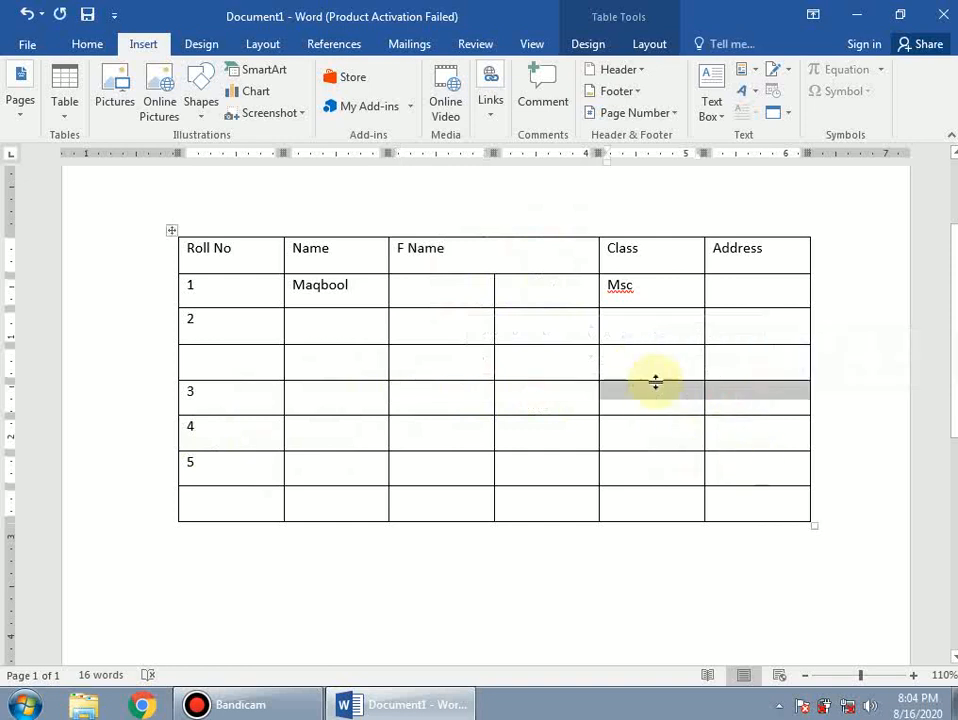
right_click(682, 398)
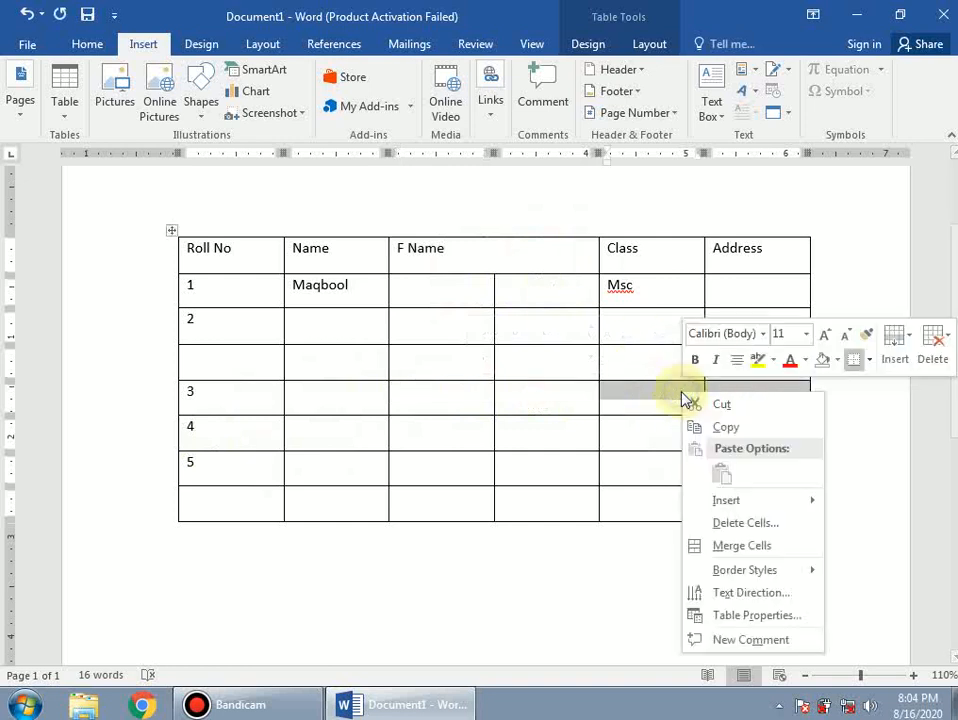
click(736, 545)
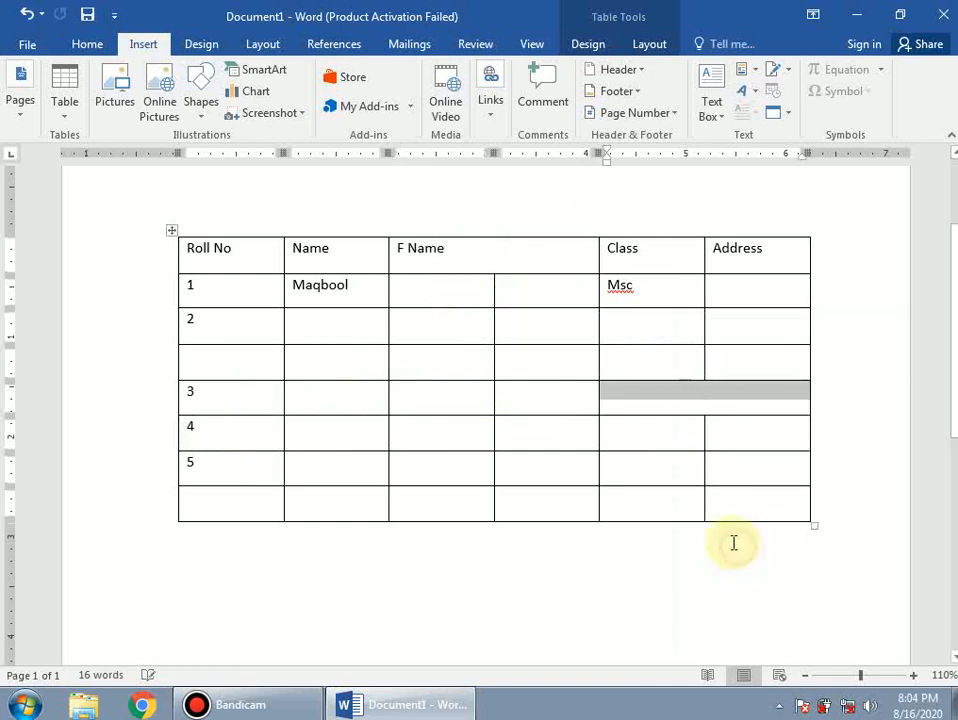
click(745, 463)
click(681, 397)
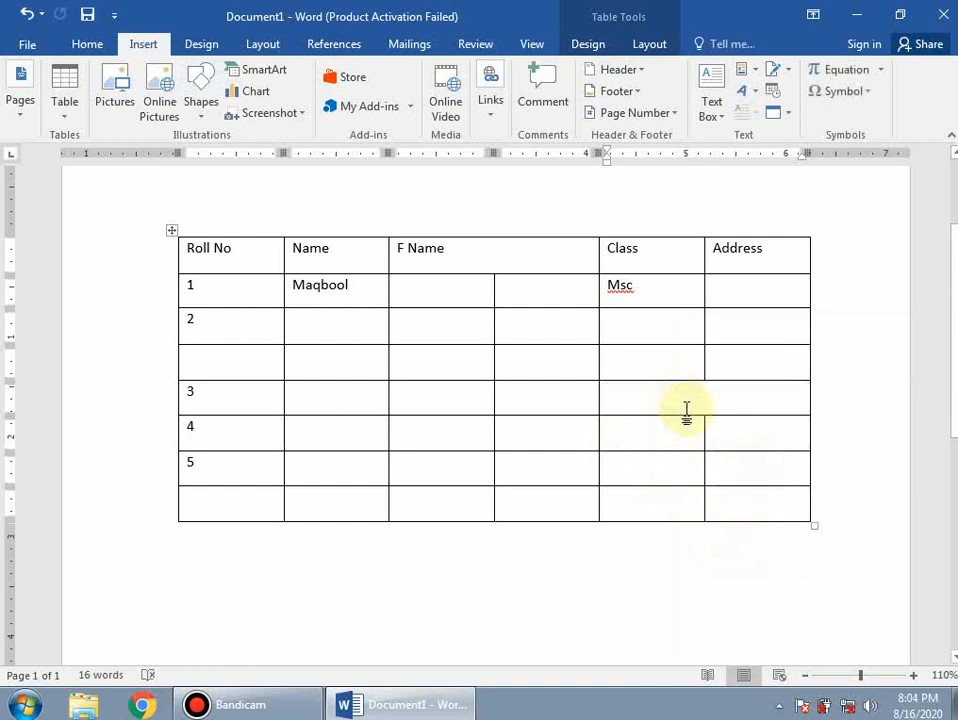
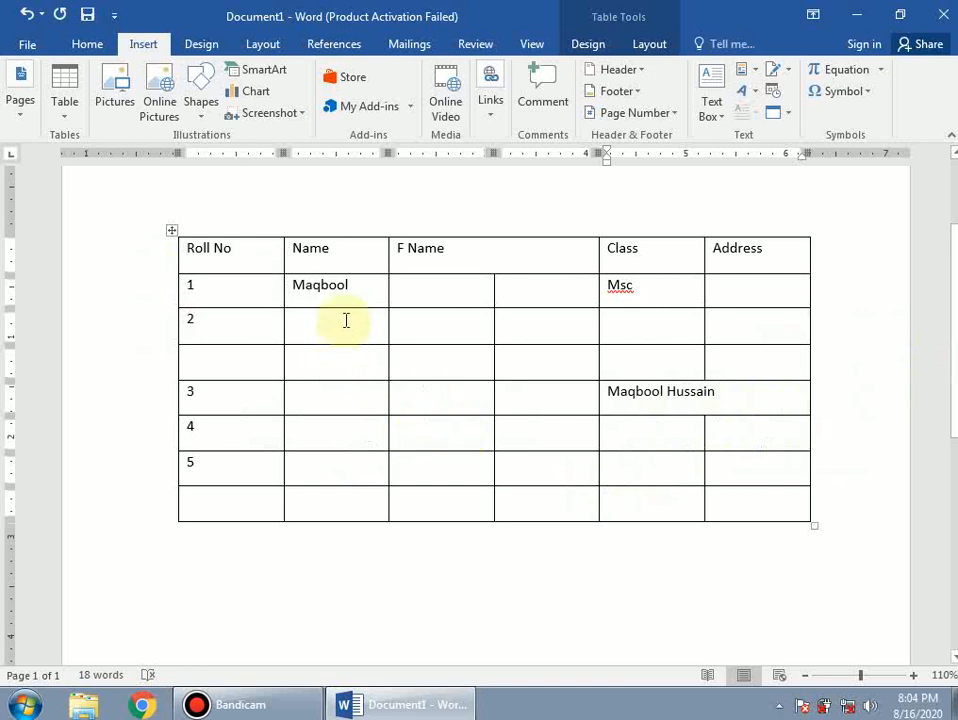
- Merge the Name cells from the blank row down to row 5
drag(342, 368, 348, 477)
right_click(315, 372)
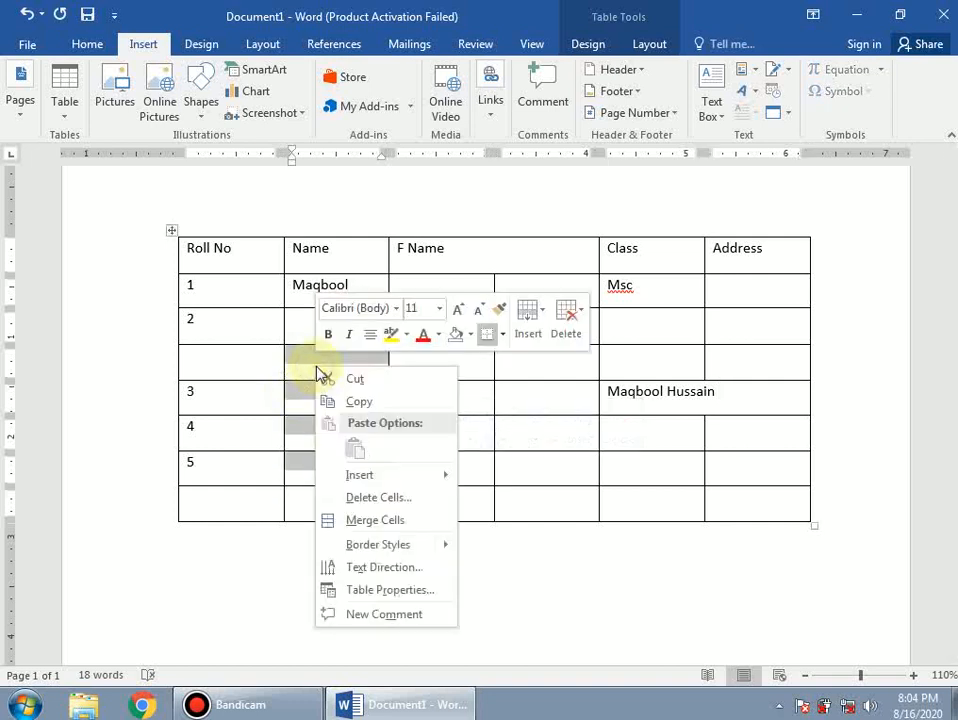
click(378, 521)
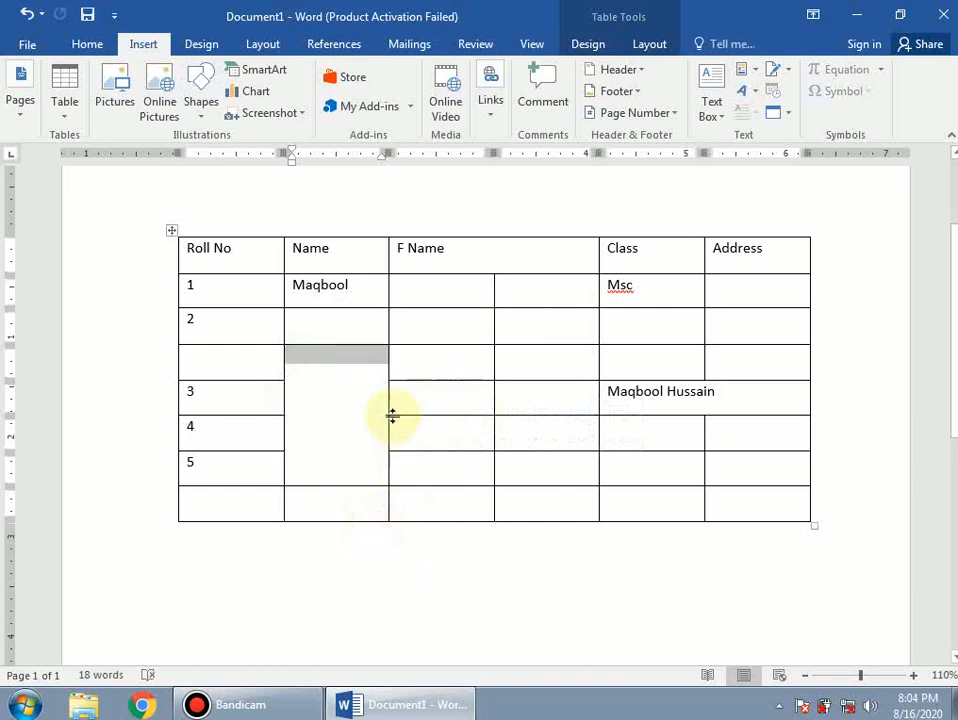
click(338, 417)
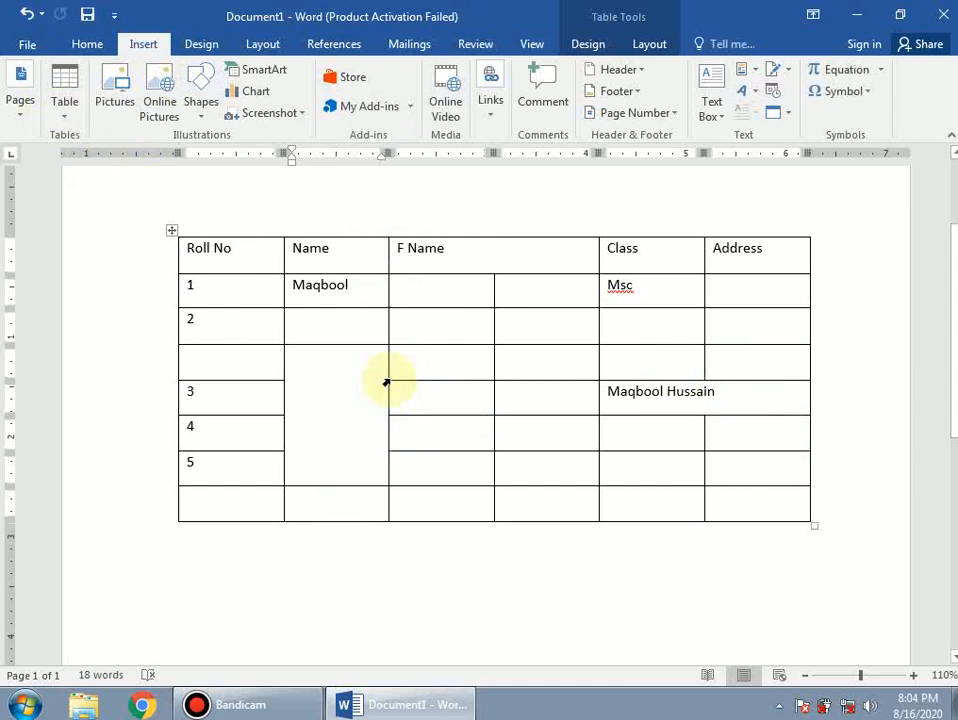
- Undo the merges and the typed name with Ctrl+Z
click(289, 346)
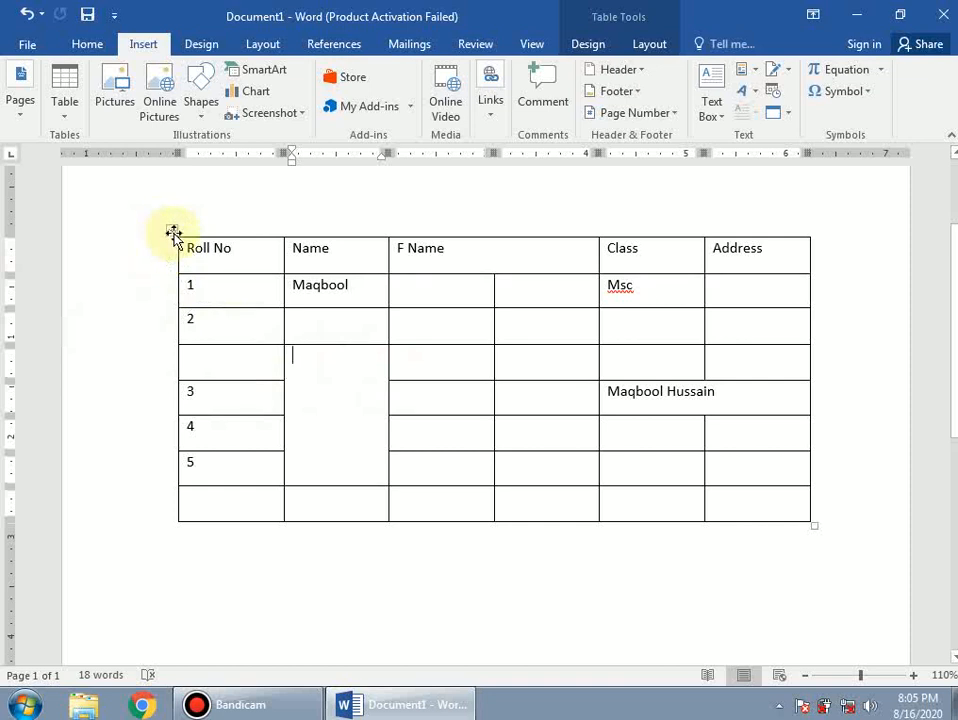
key(ctrl+z)
key(ctrl+z)
key(ctrl+z)
key(ctrl+z)
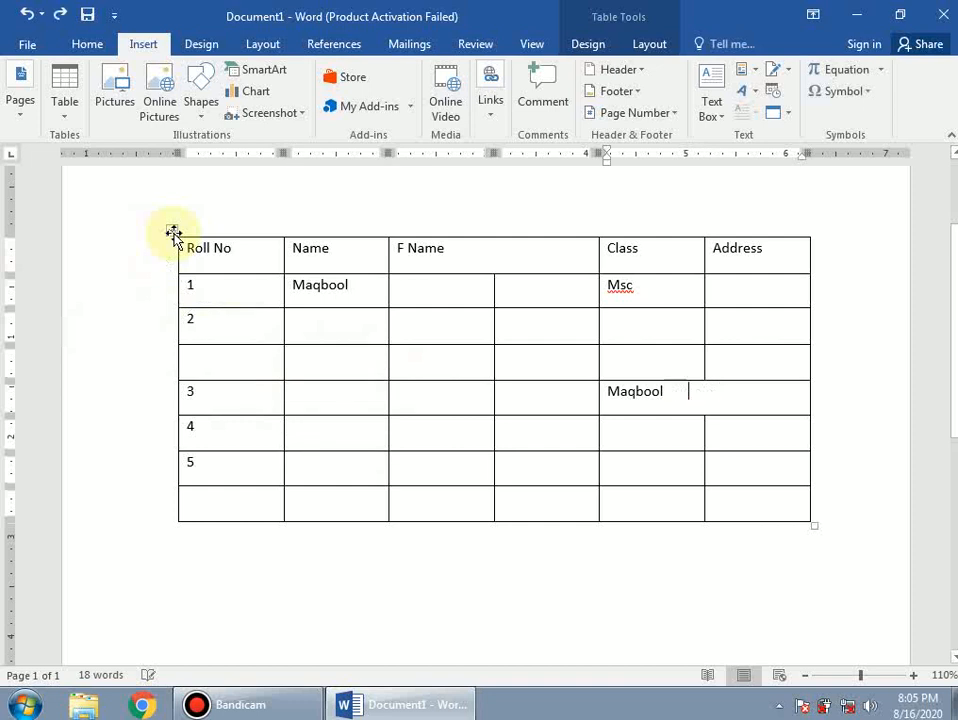
key(ctrl+z)
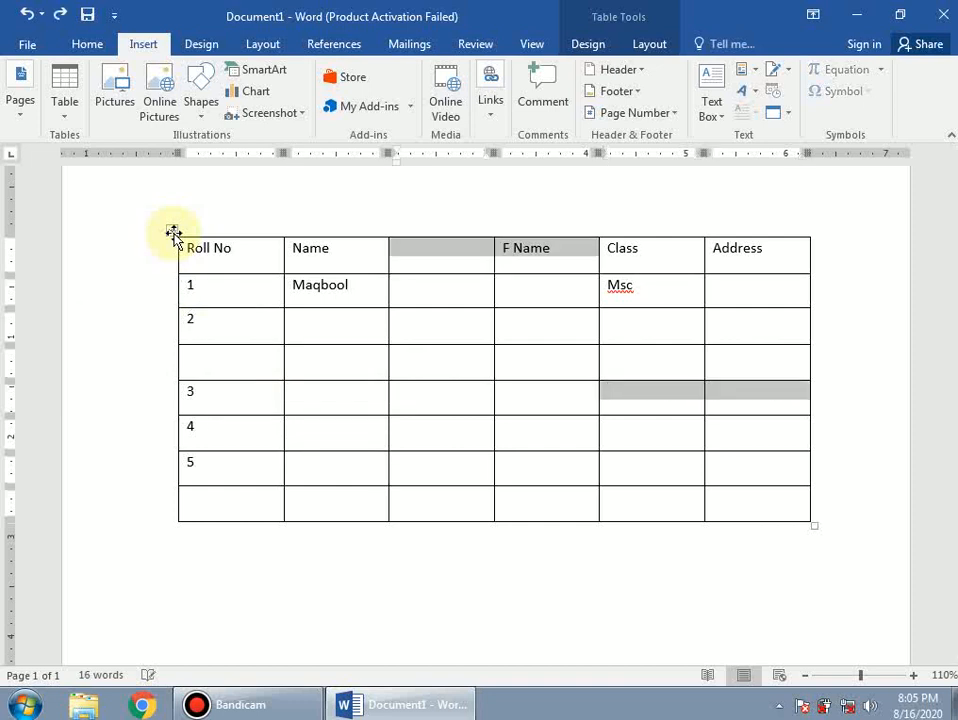
- Browse the table styles without applying one, and move the table further down the page
click(432, 355)
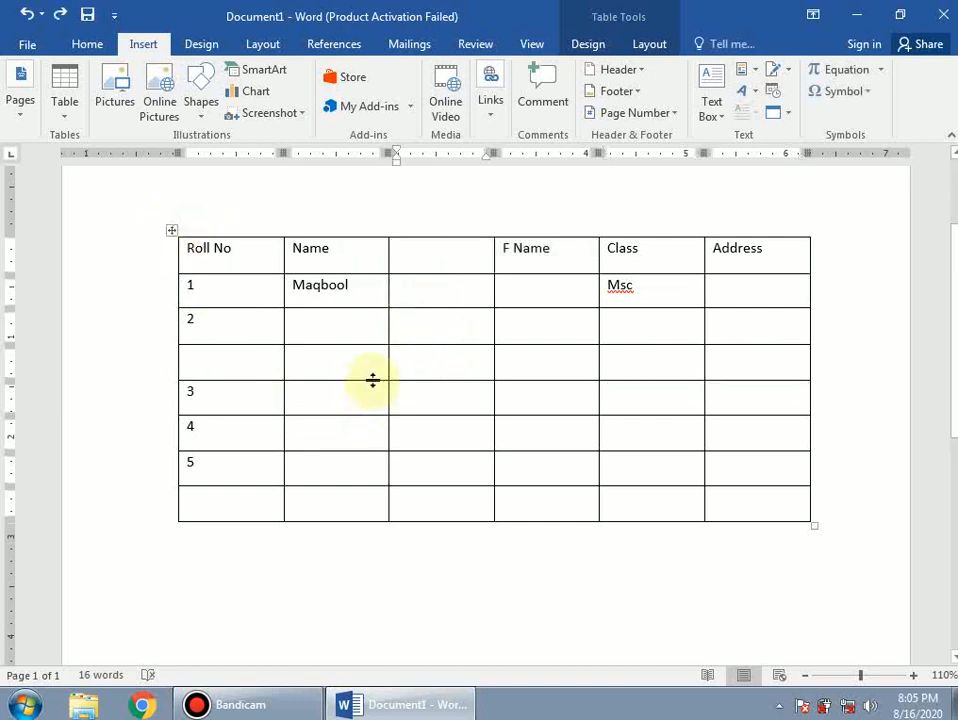
click(170, 233)
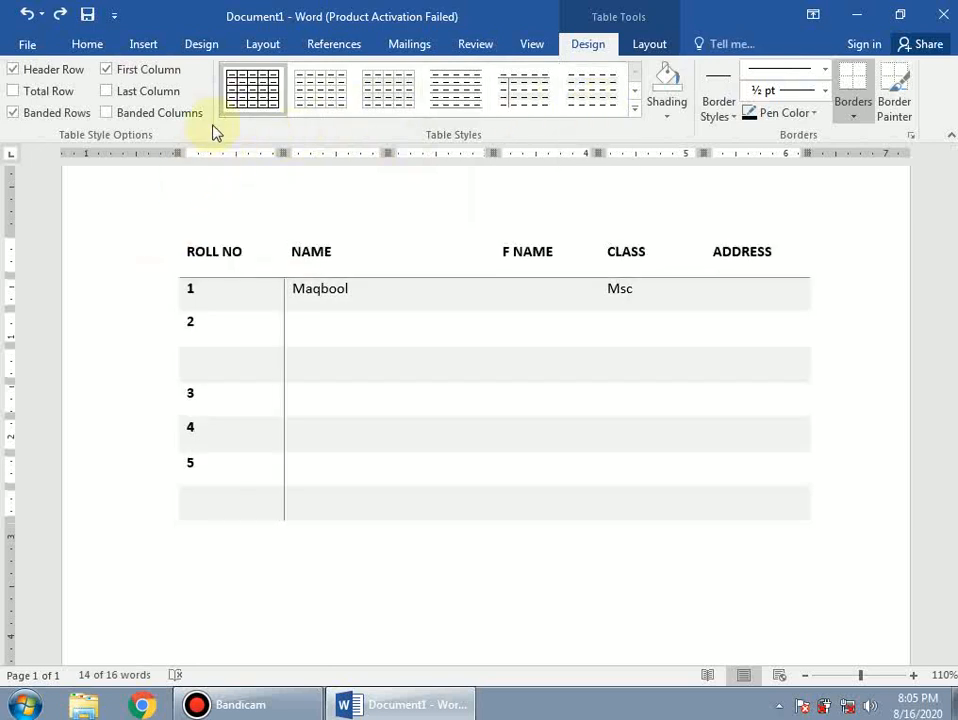
click(635, 116)
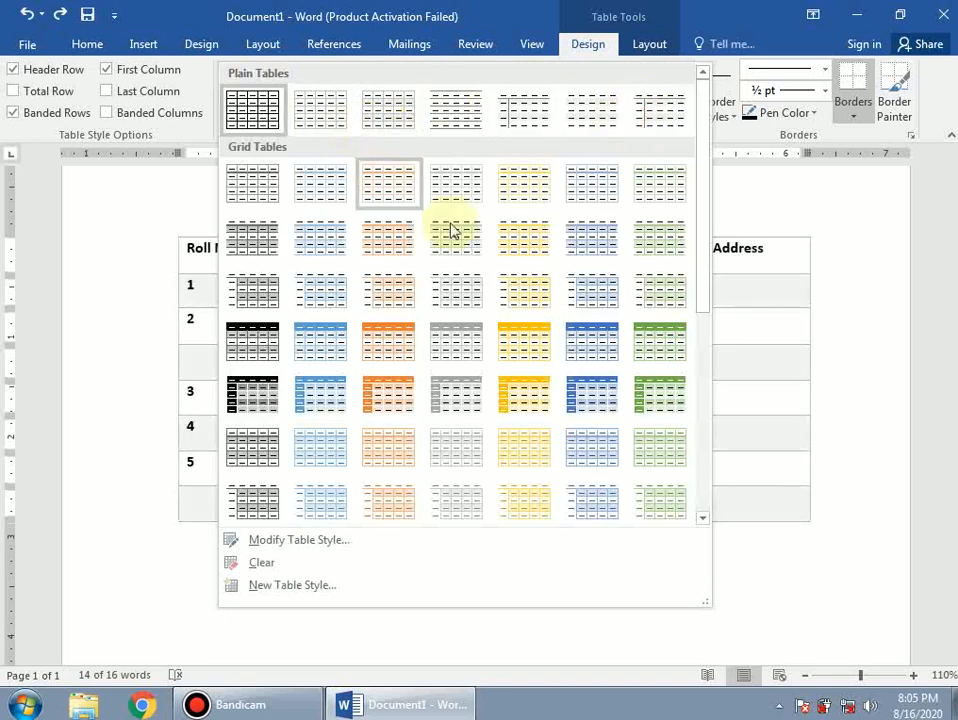
click(866, 438)
ctrl+scroll(766, 417, down, 5)
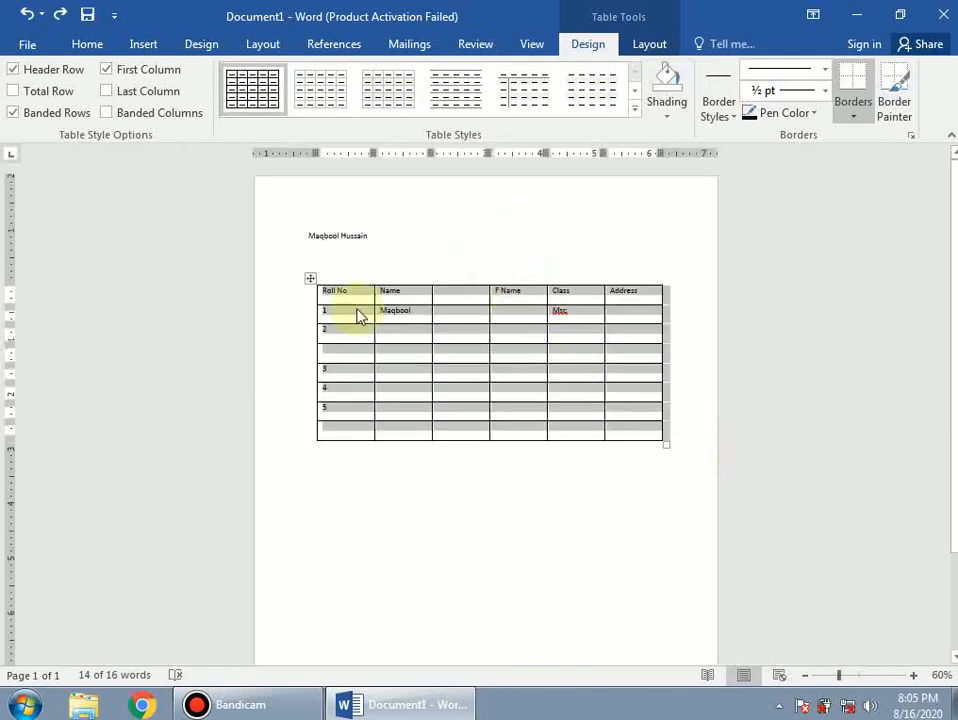
click(350, 255)
drag(310, 278, 301, 457)
click(396, 386)
scroll(276, 480, up, 2)
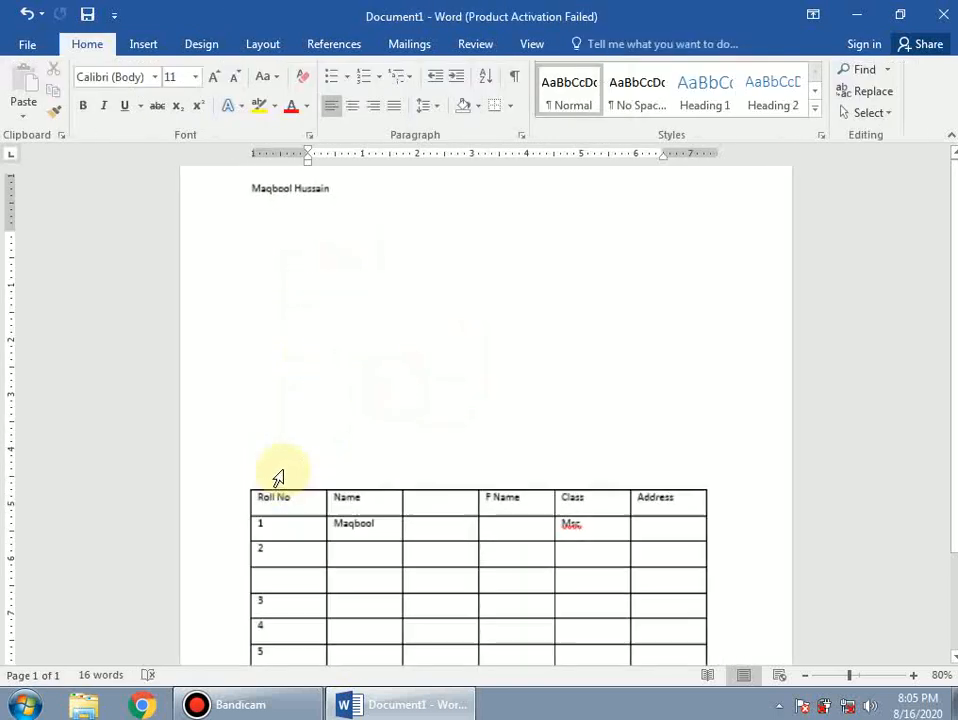
- Apply the Grid Table 2 - Accent 6 green banded style to the table
click(241, 482)
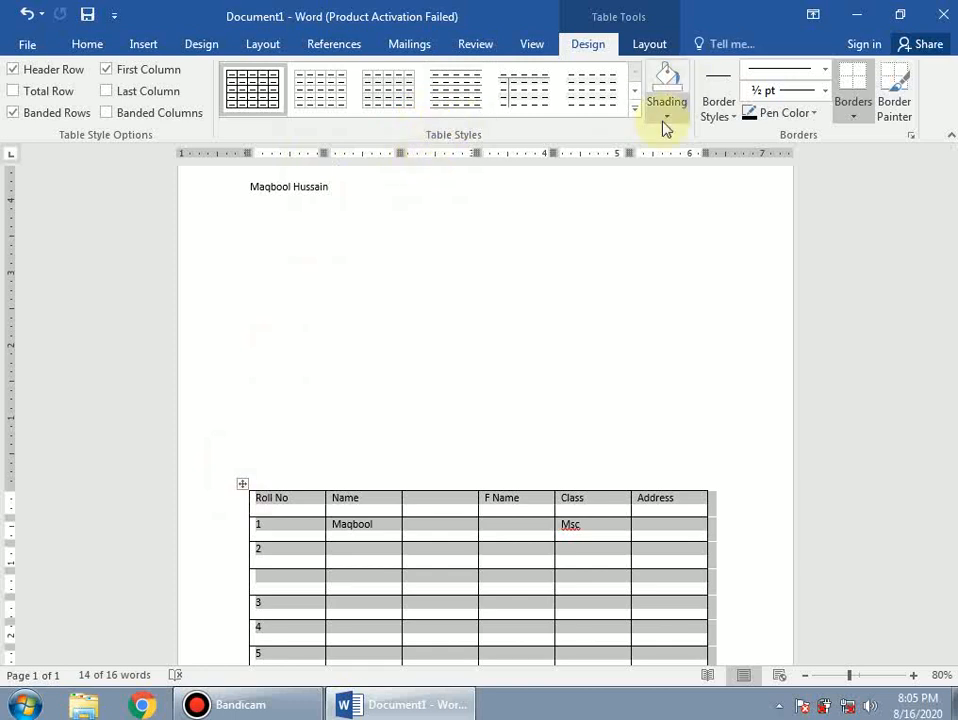
click(635, 91)
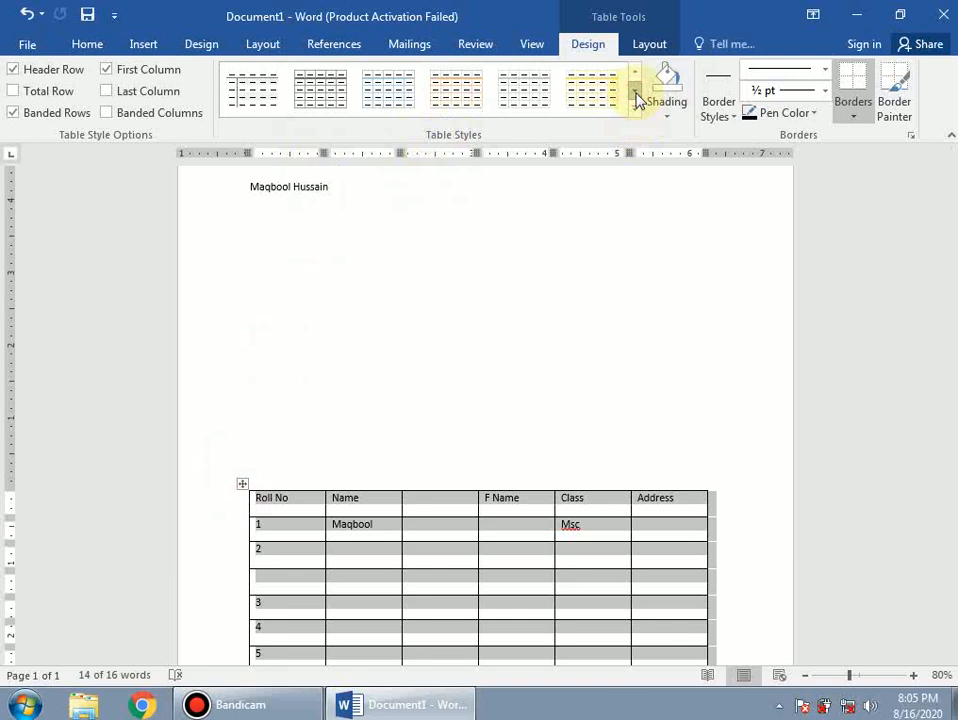
click(635, 107)
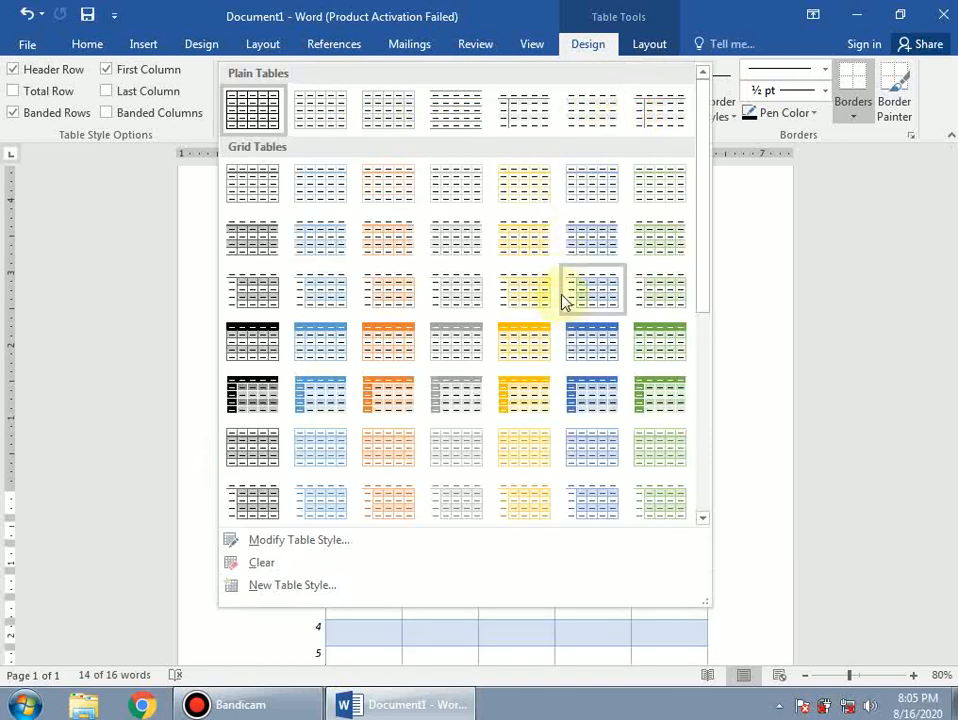
click(747, 223)
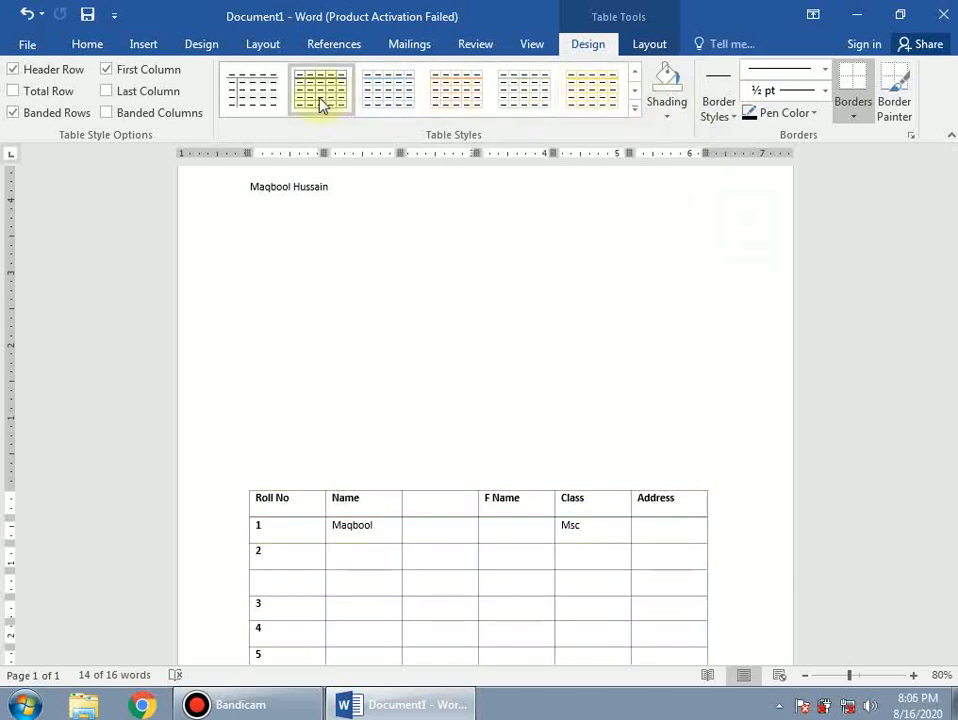
click(634, 95)
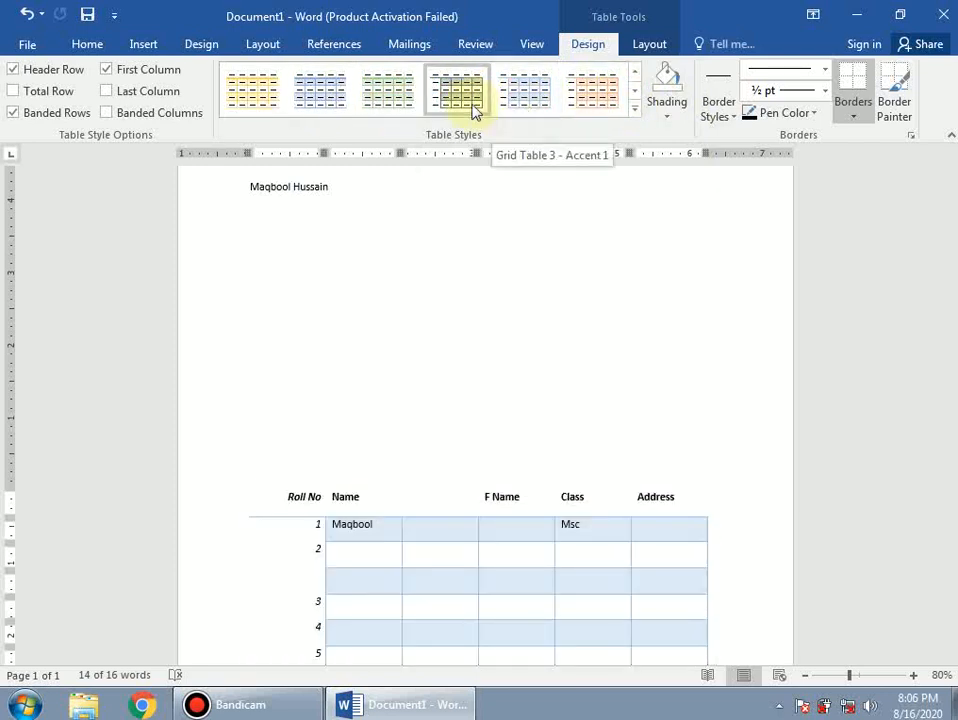
click(383, 107)
- Undo the green table style, returning the table to plain black gridlines
scroll(480, 390, down, 3)
click(455, 295)
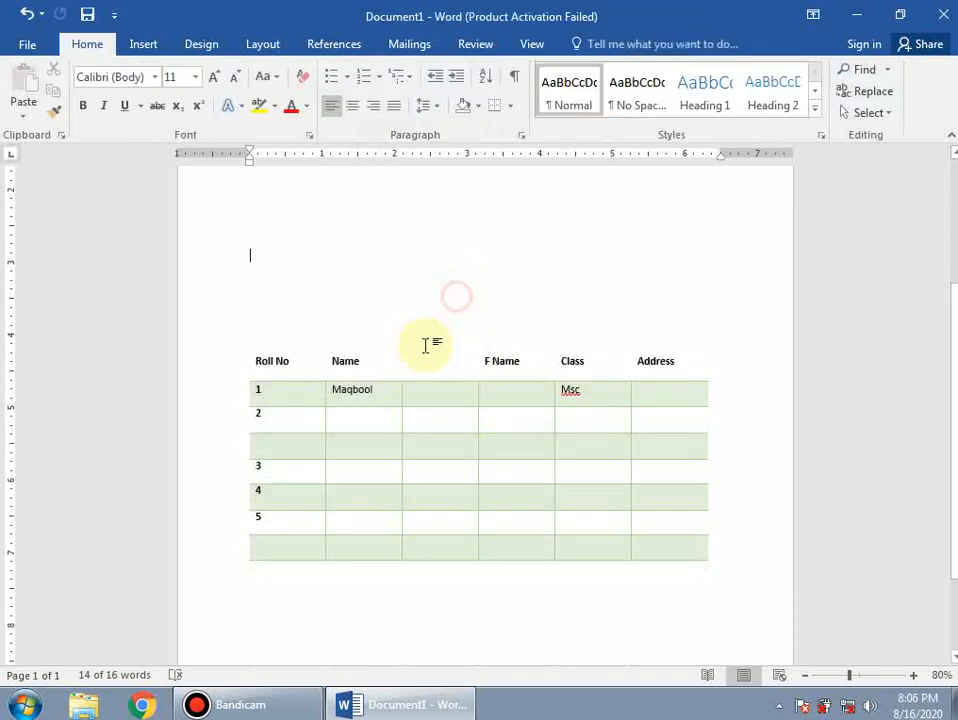
scroll(404, 408, up, 4)
scroll(404, 408, up, 1)
scroll(509, 445, down, 3)
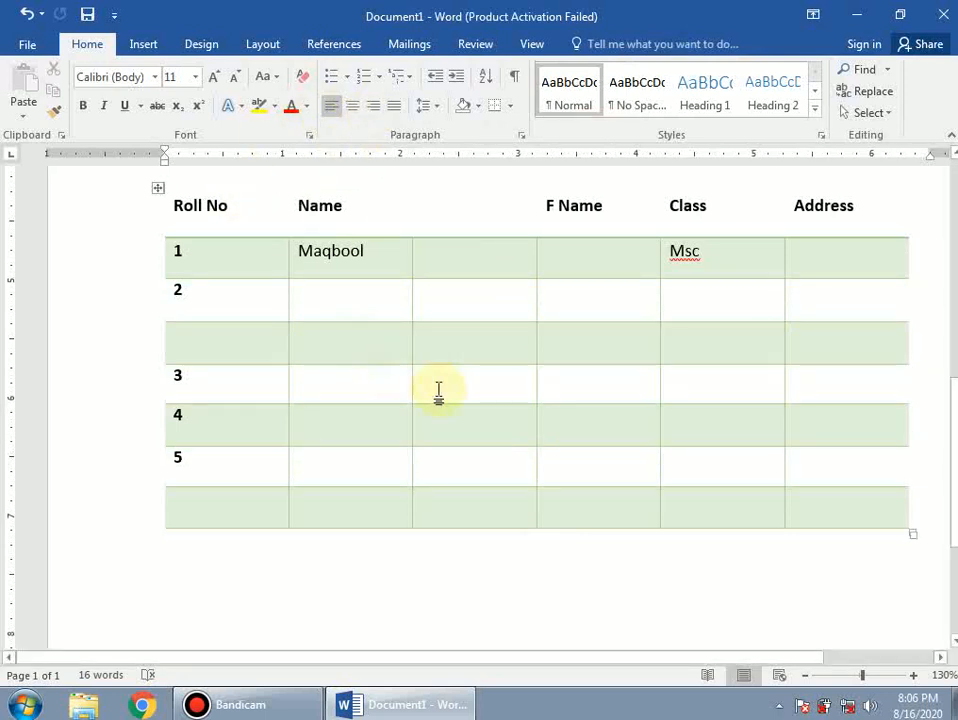
key(ctrl+z)
- Place the caret in row 1's empty third cell and show the Insert ribbon
scroll(612, 360, up, 3)
scroll(600, 370, down, 1)
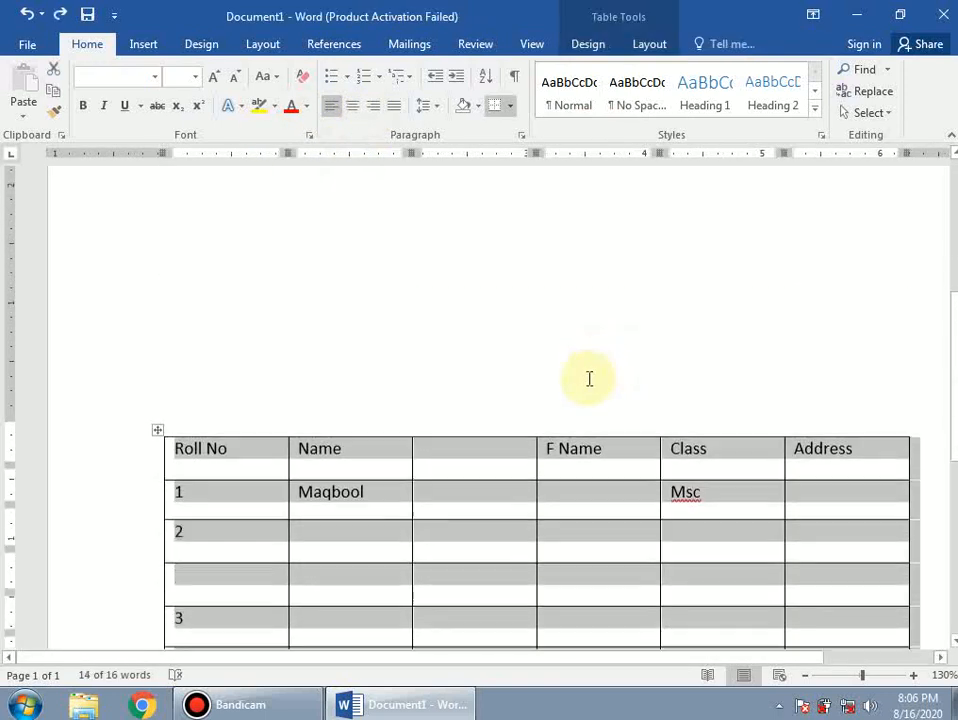
scroll(589, 379, down, 2)
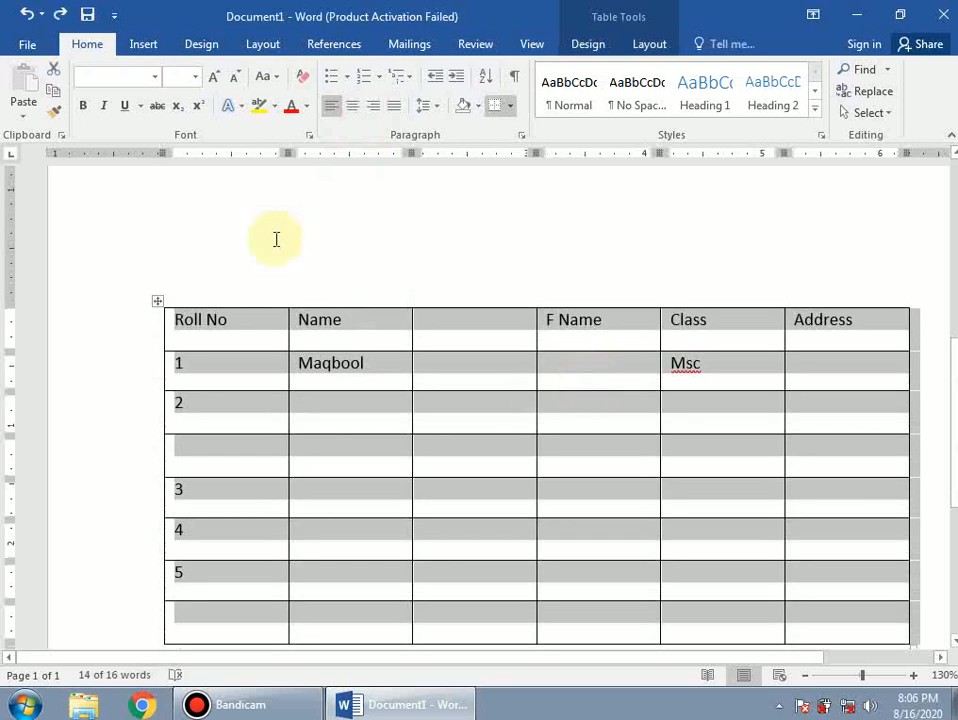
click(491, 372)
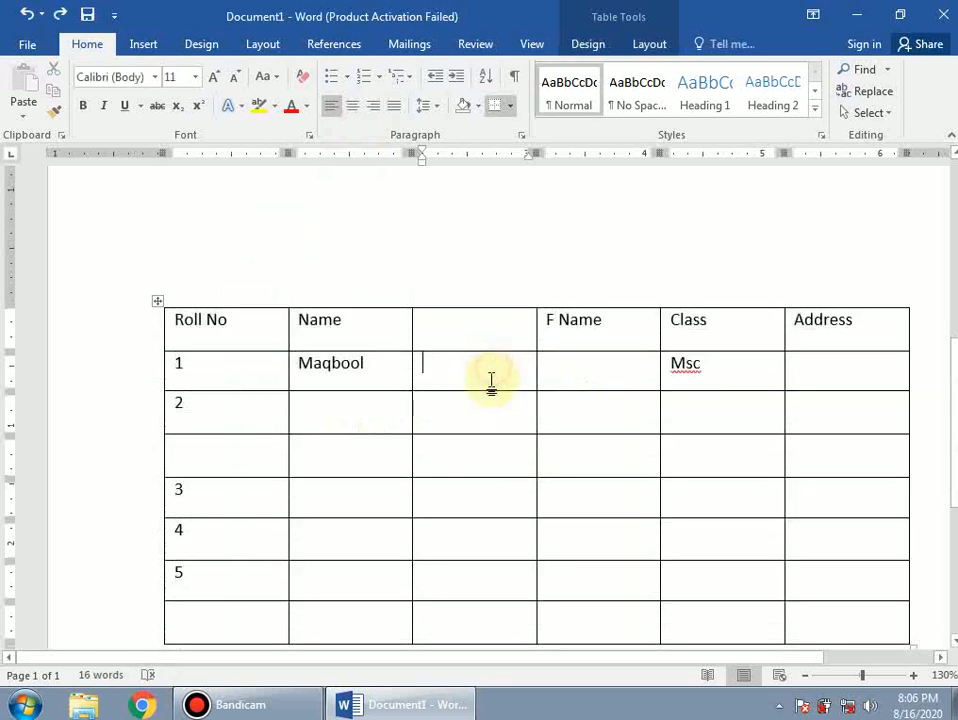
scroll(488, 388, down, 2)
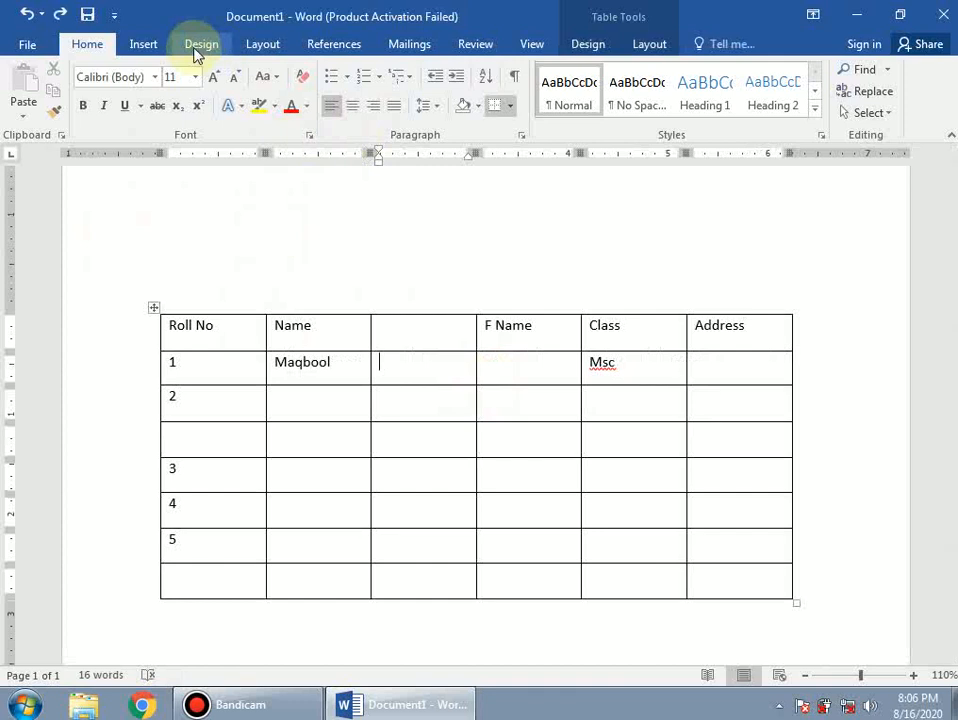
click(142, 43)
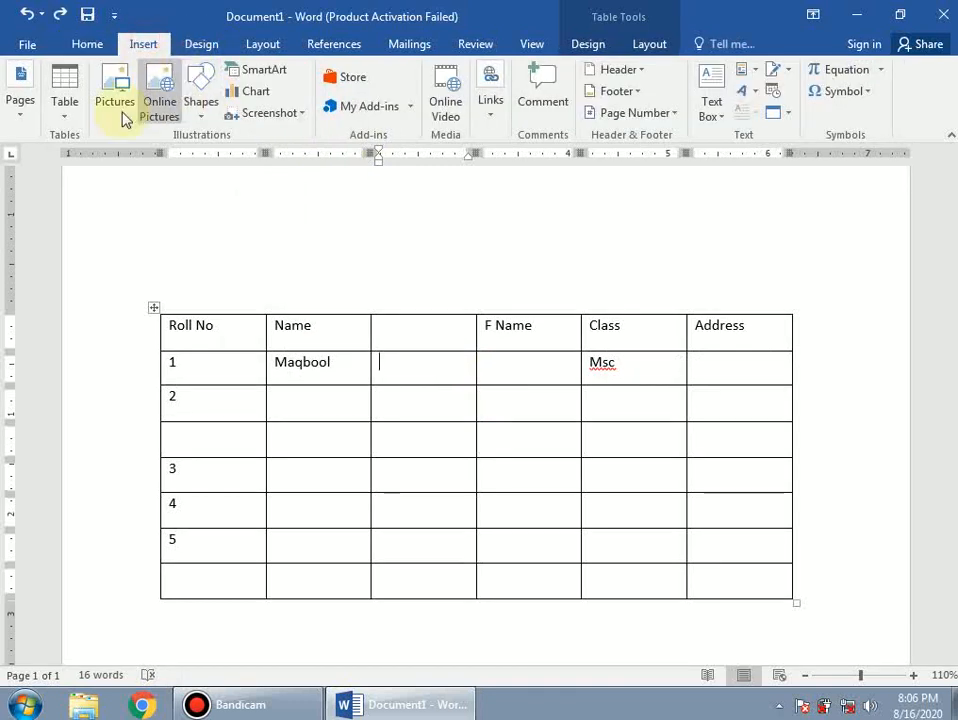
- Merge row 2's empty third and F Name cells into one wide cell
click(61, 125)
click(527, 431)
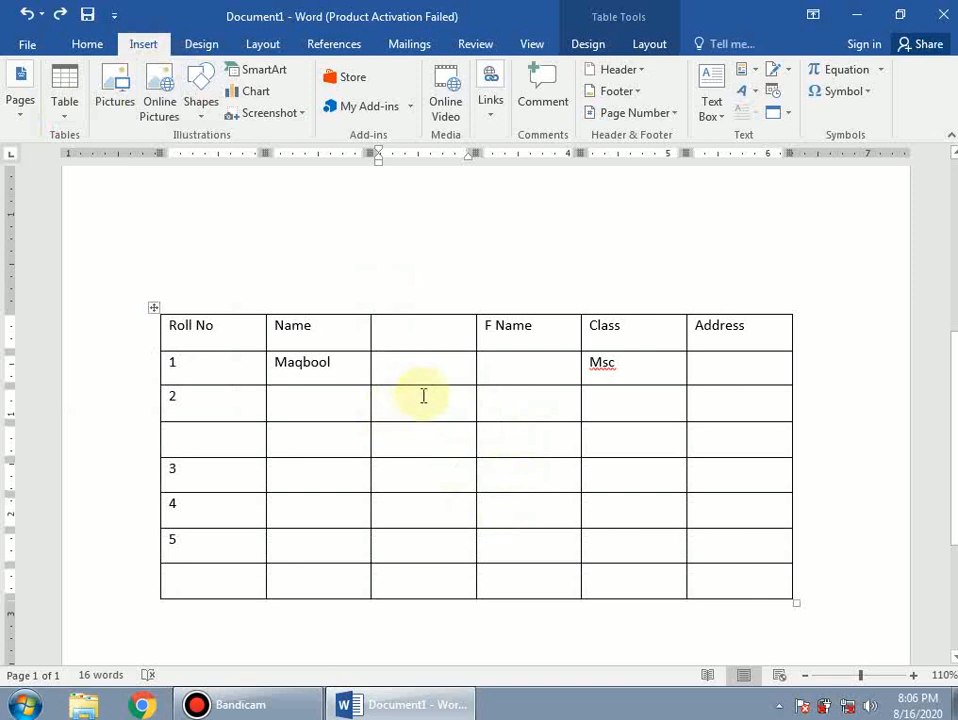
drag(517, 398, 436, 398)
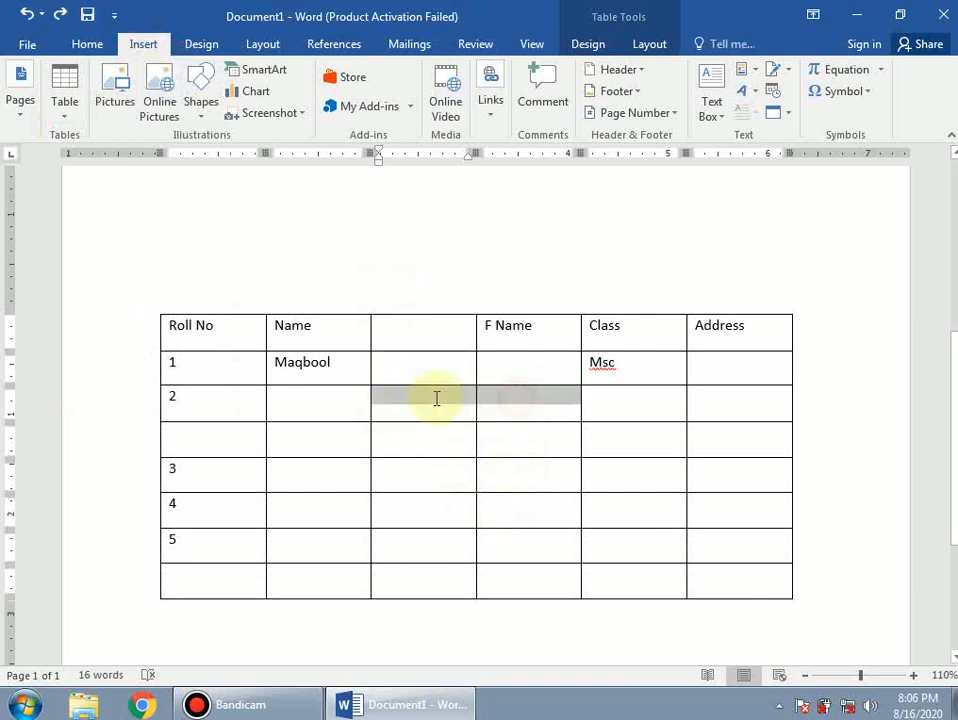
right_click(497, 397)
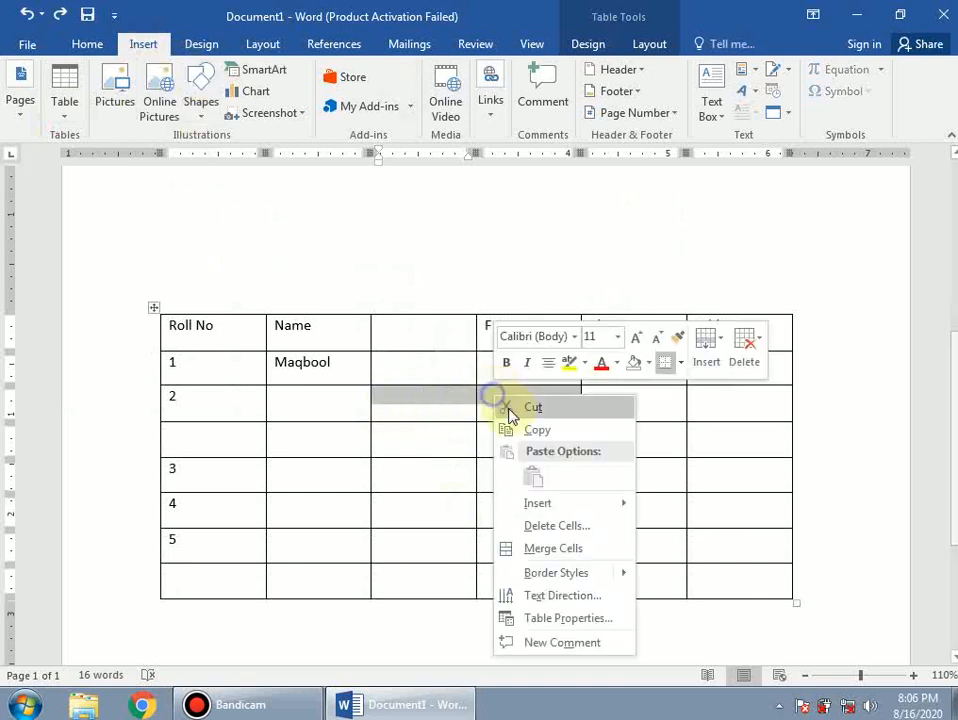
mouse_move(510, 573)
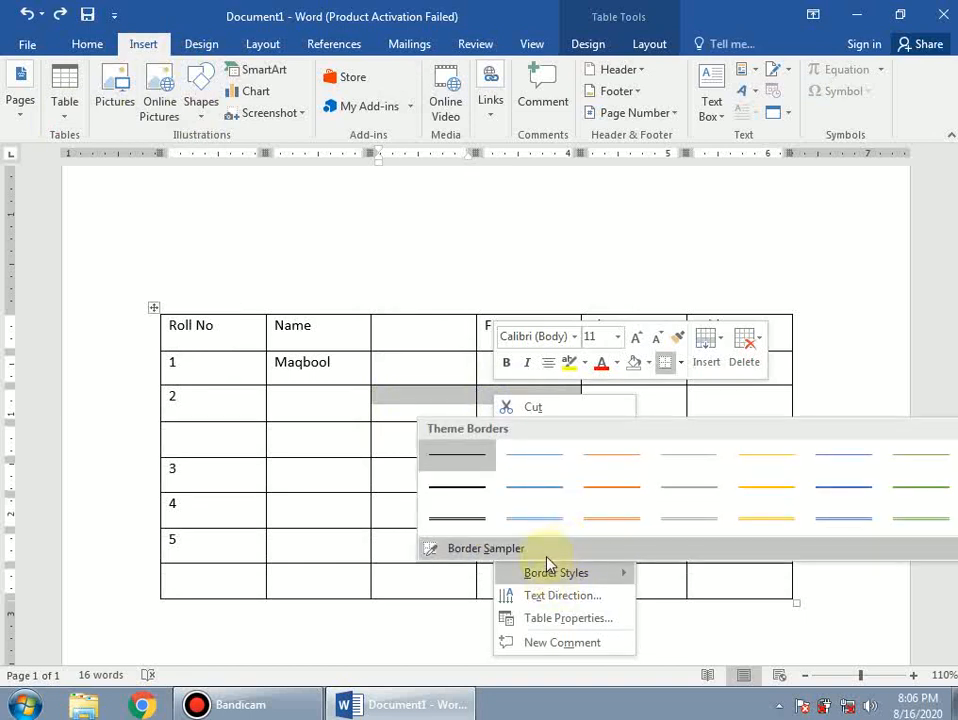
click(394, 577)
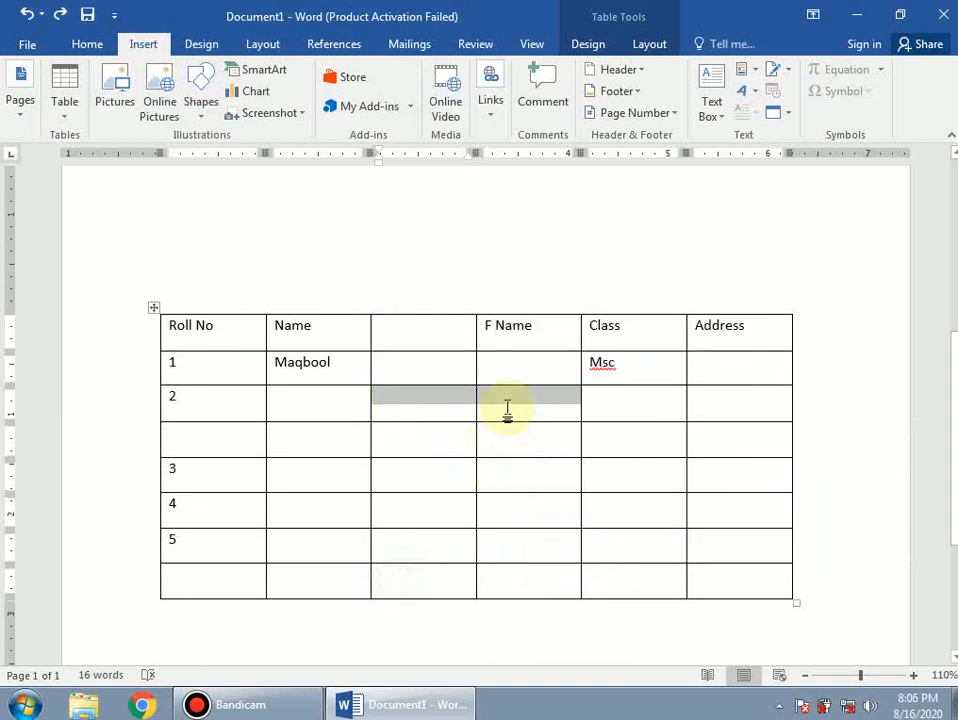
right_click(505, 407)
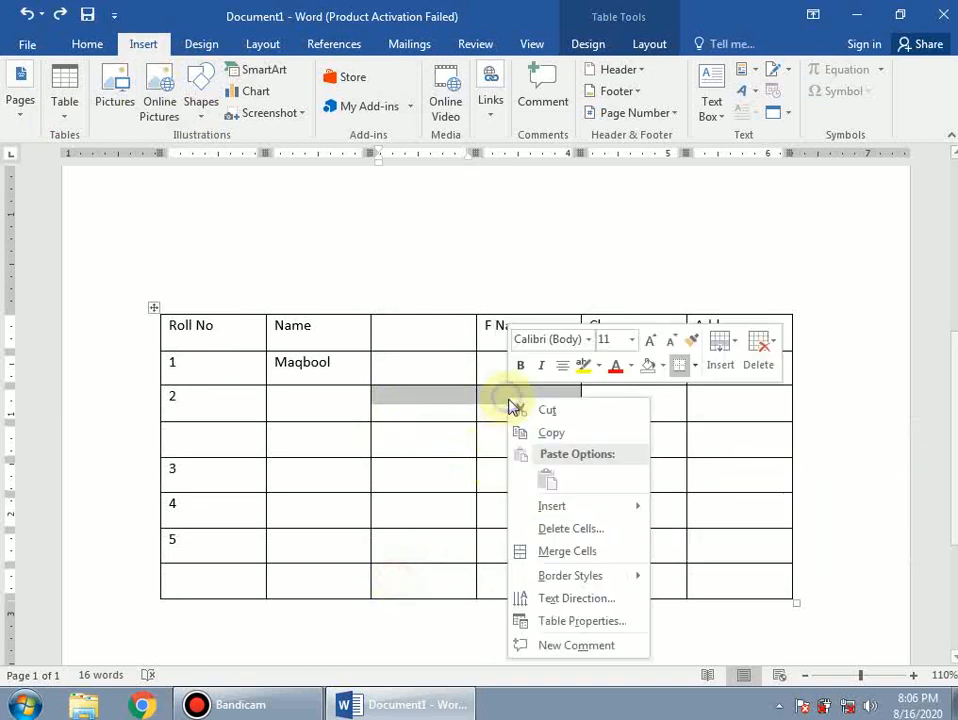
click(552, 553)
- Choose Draw Table from the Insert Table options
click(531, 446)
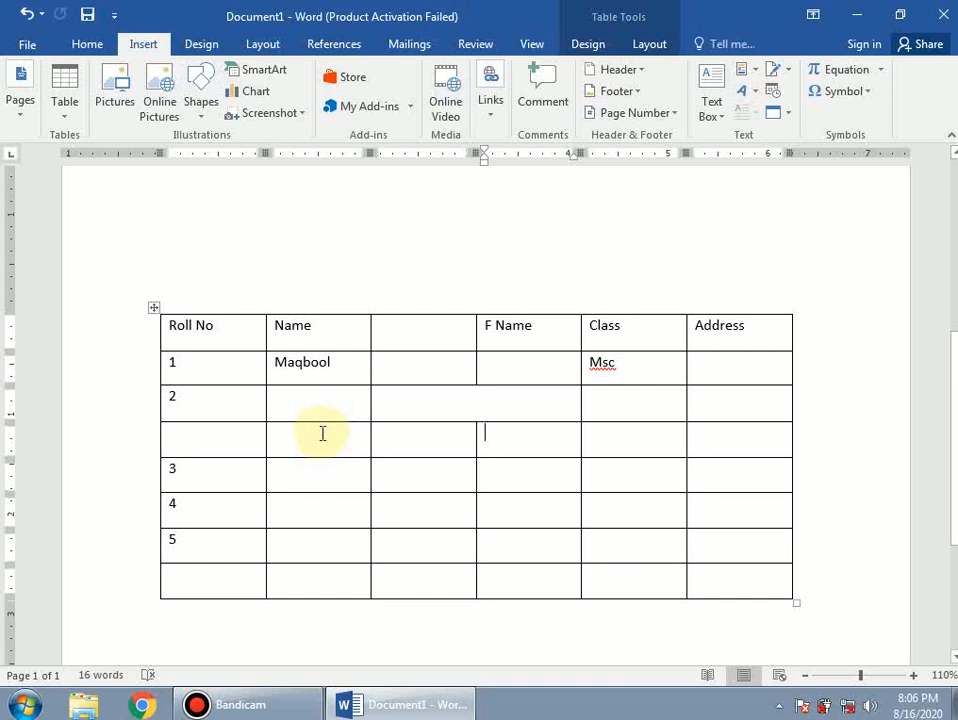
click(65, 117)
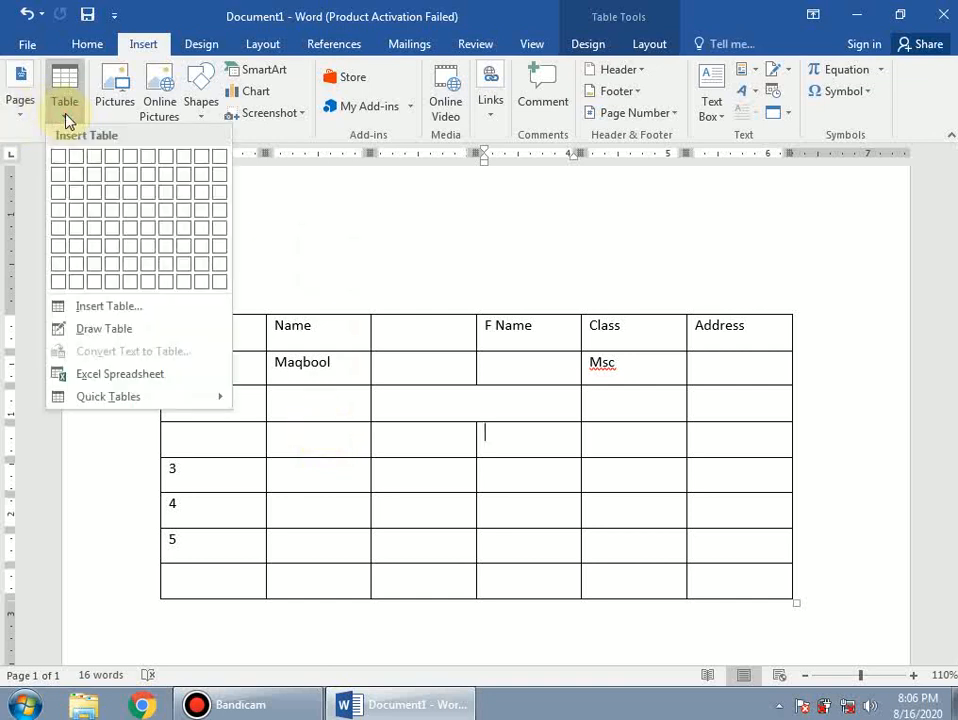
click(90, 330)
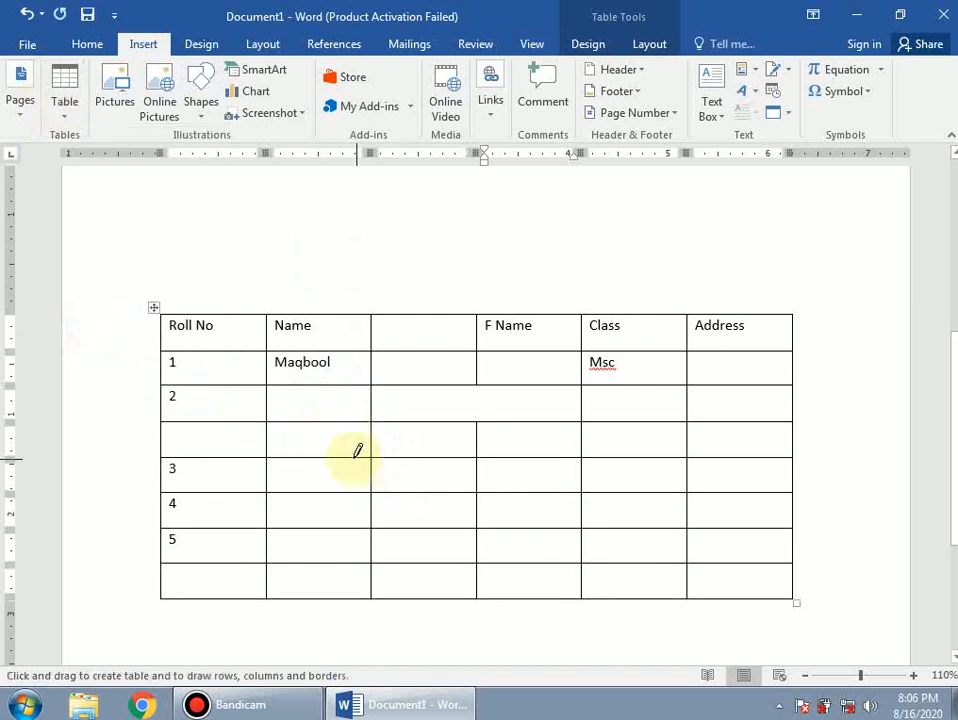
- Draw extra borders splitting the Name, Address, Class and row-4 cells with Draw Table
drag(313, 422, 316, 456)
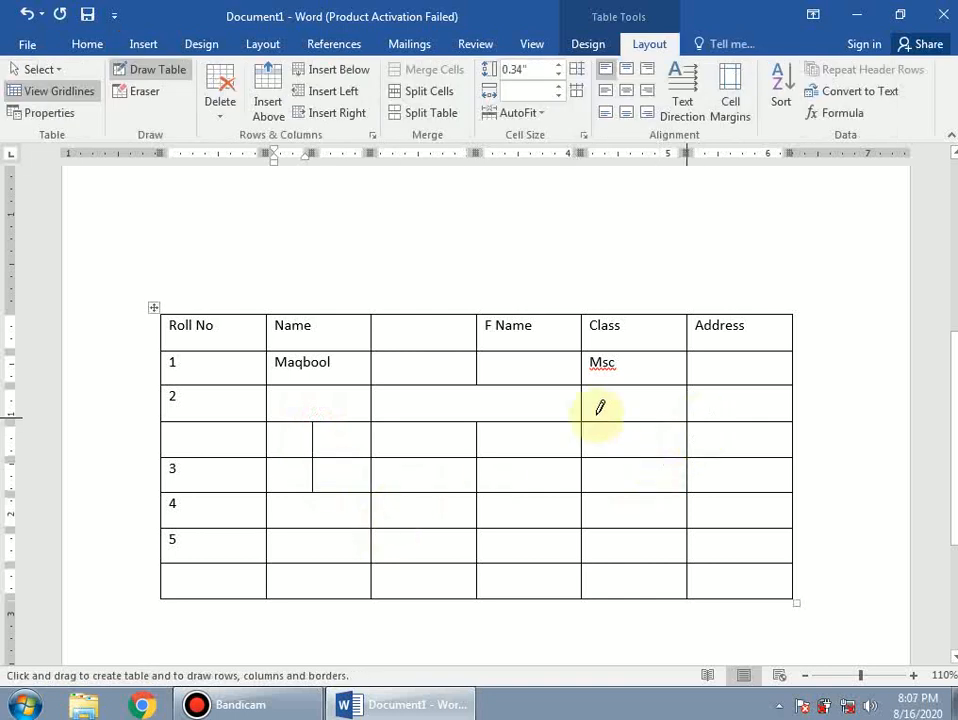
drag(740, 390, 741, 418)
drag(632, 421, 628, 492)
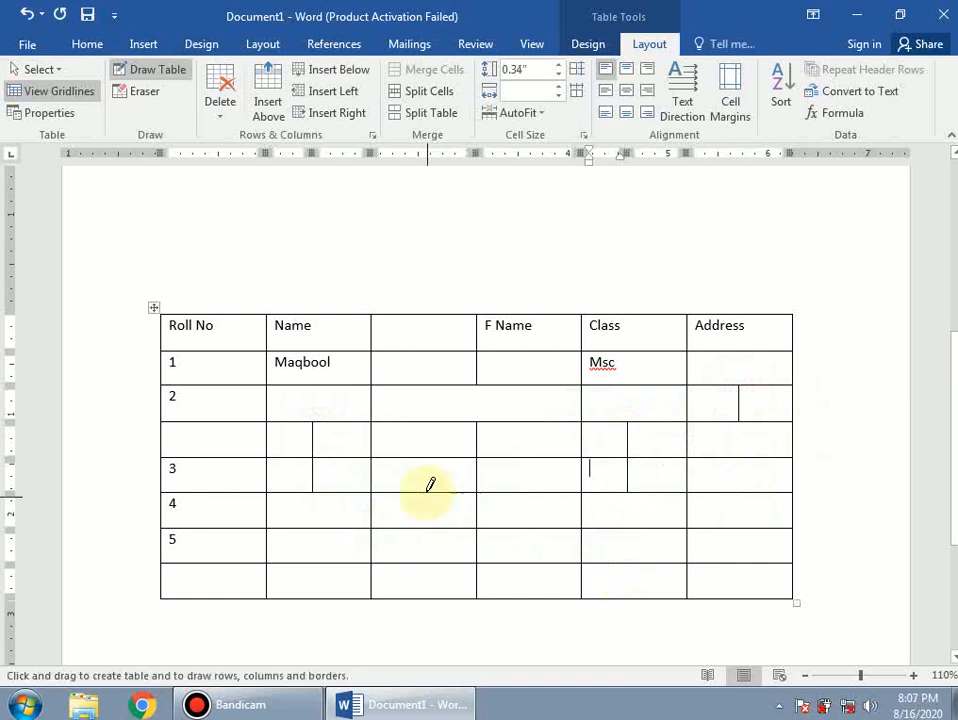
drag(426, 492, 425, 528)
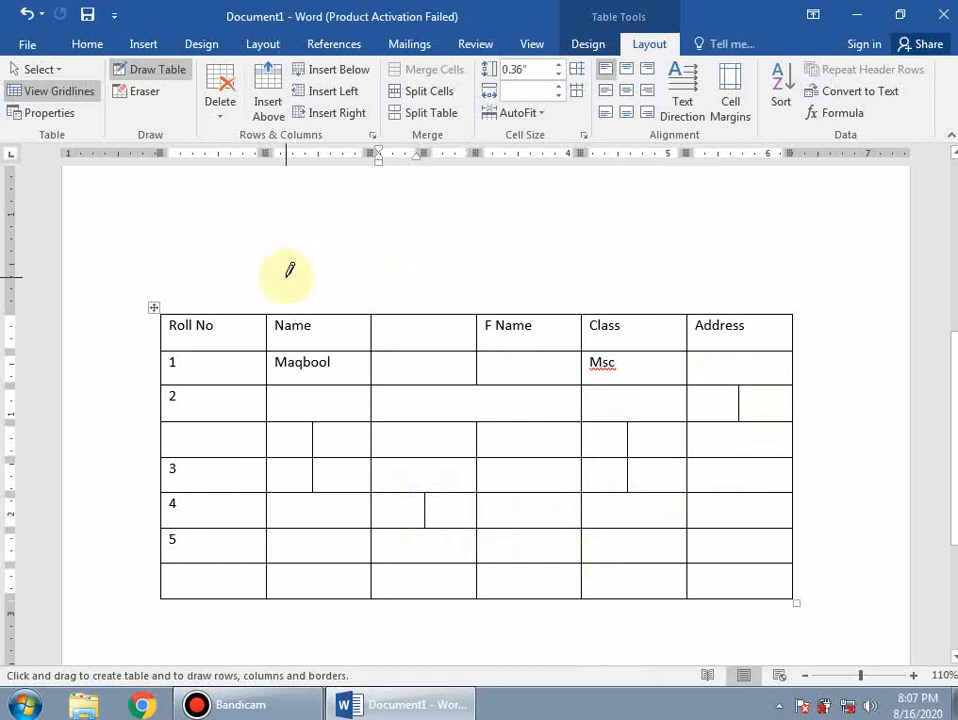
key(Escape)
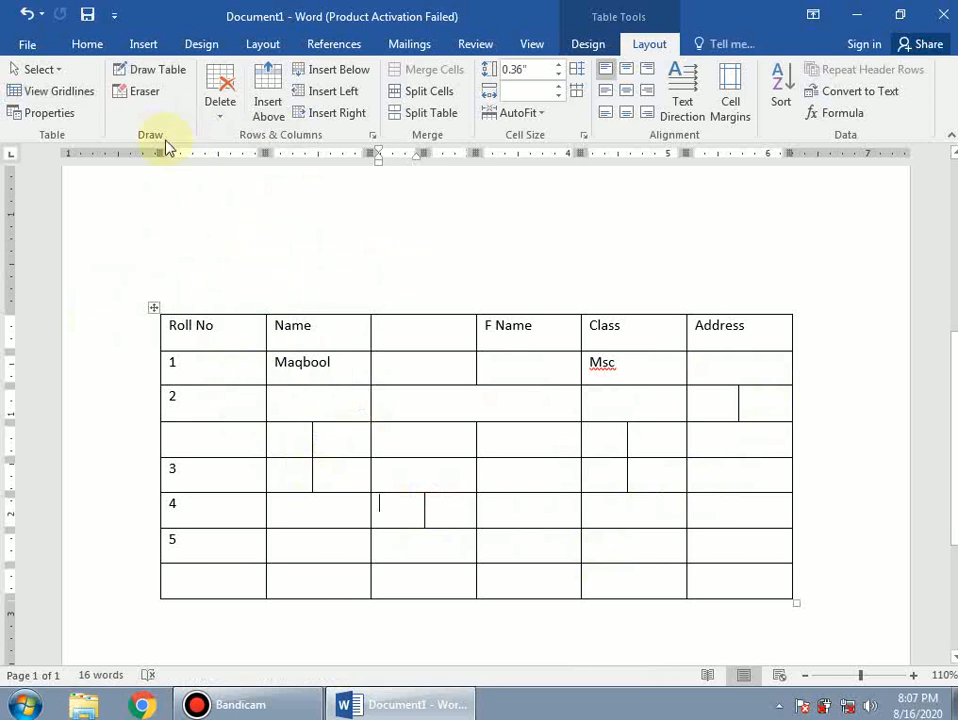
- Select and deselect the table, then undo the hand-drawn cell borders
click(145, 46)
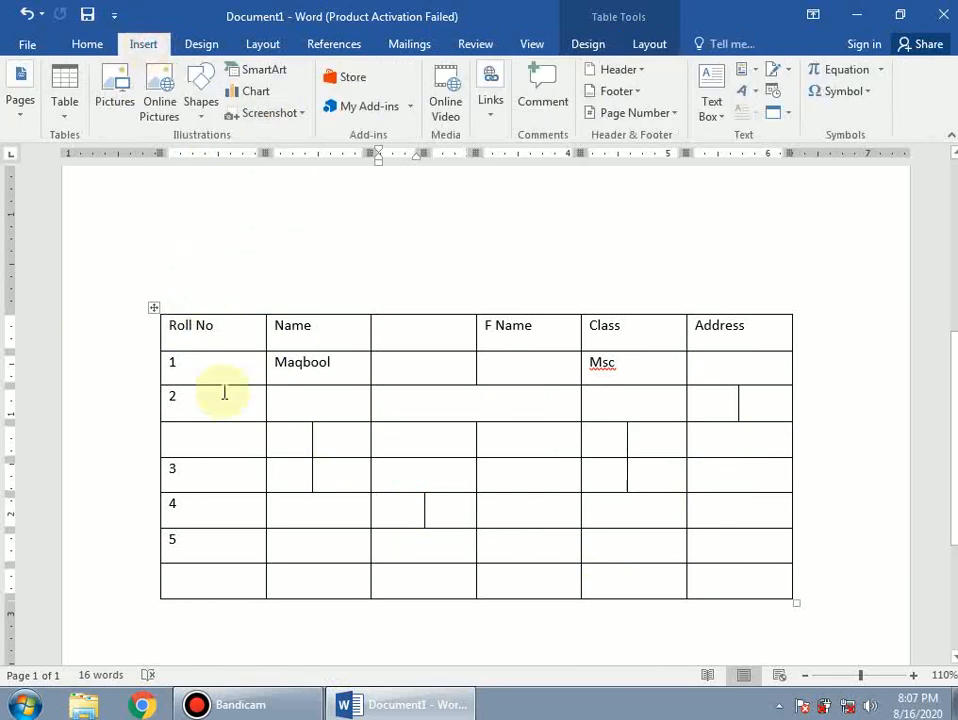
click(152, 310)
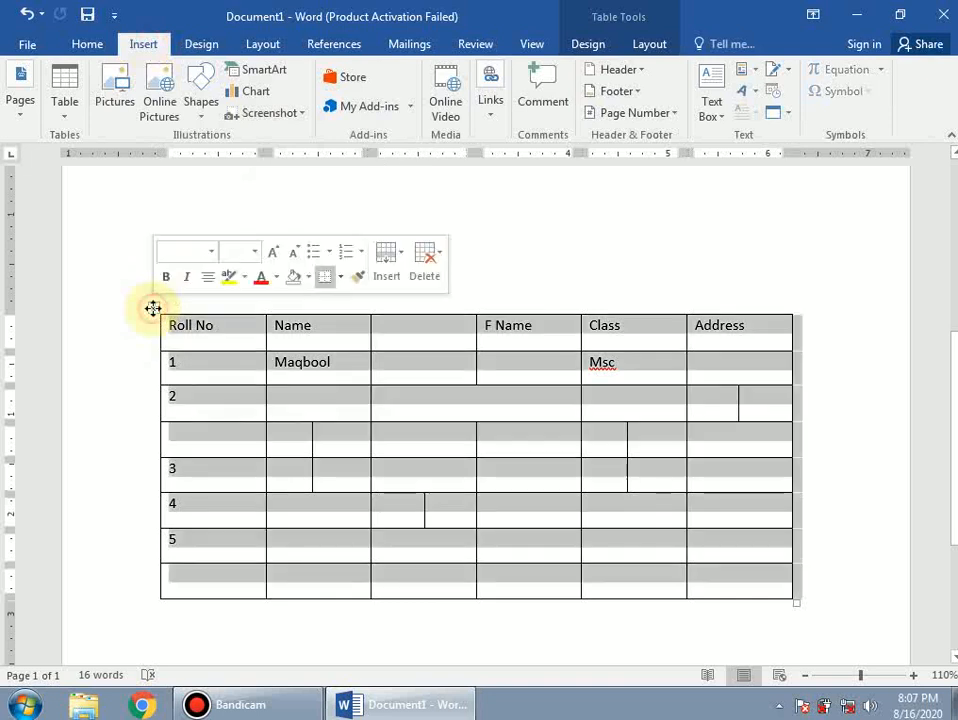
click(595, 247)
key(ctrl+z)
key(ctrl+z)
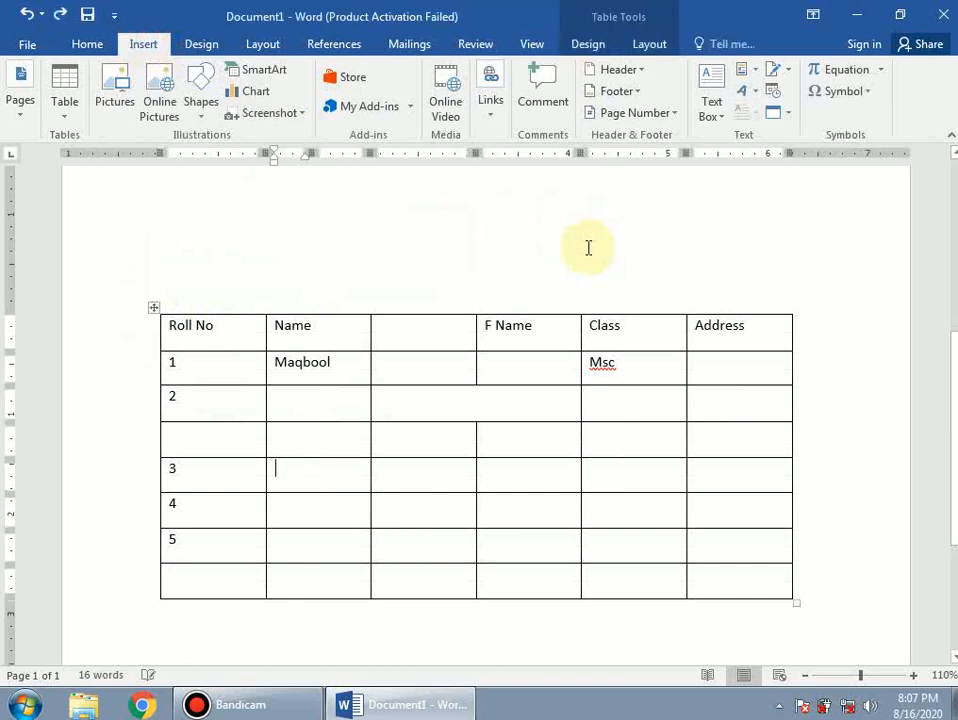
- Undo the merge of row 2's cells and select the whole student table
key(ctrl+z)
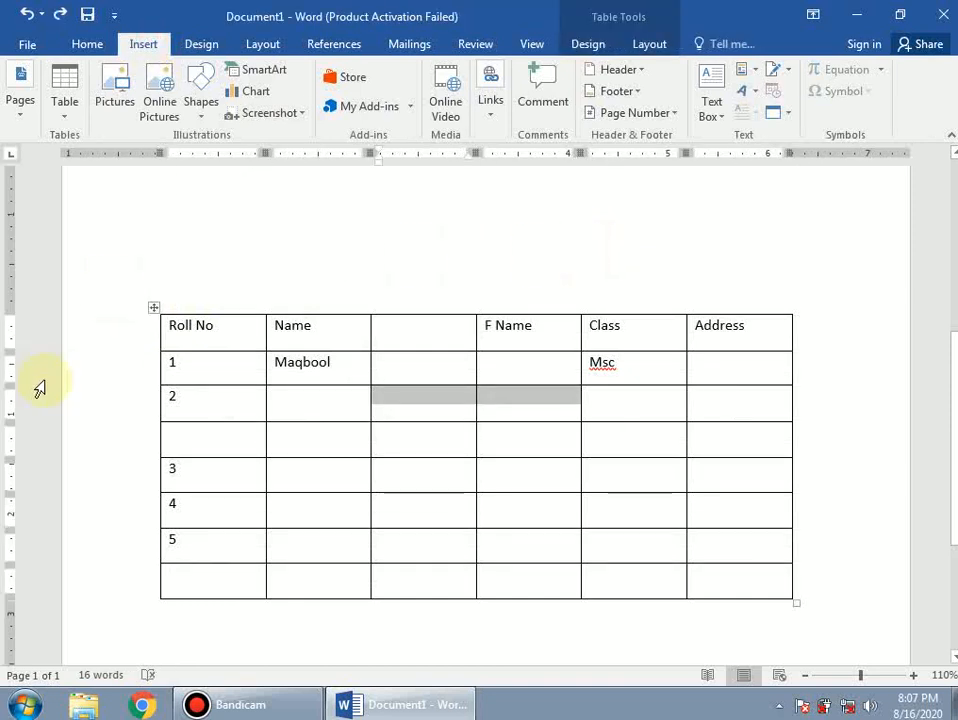
right_click(155, 310)
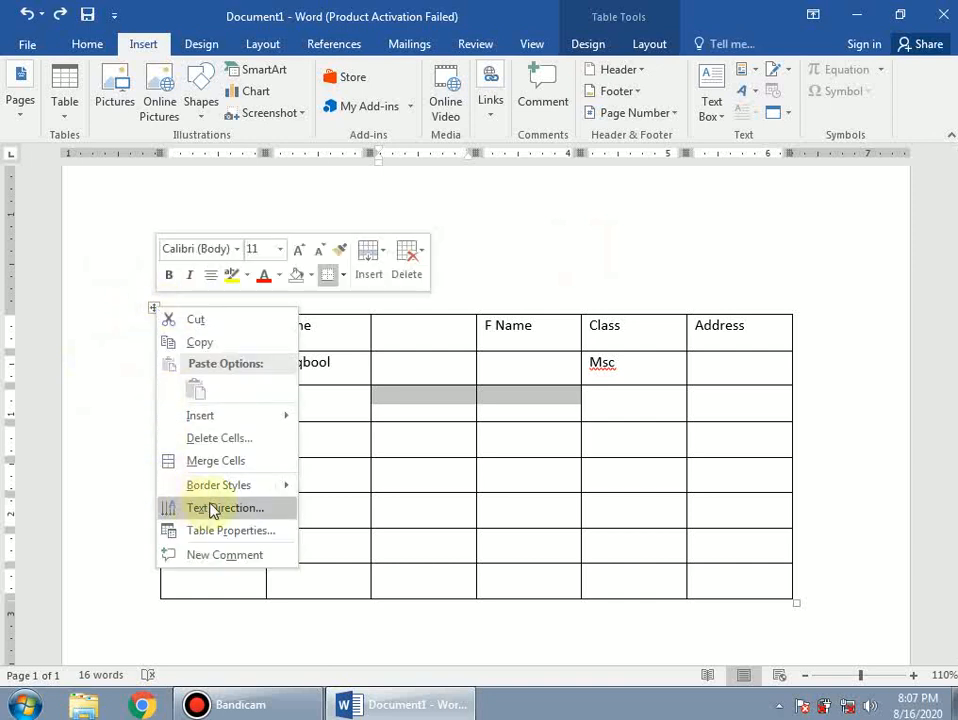
mouse_move(224, 490)
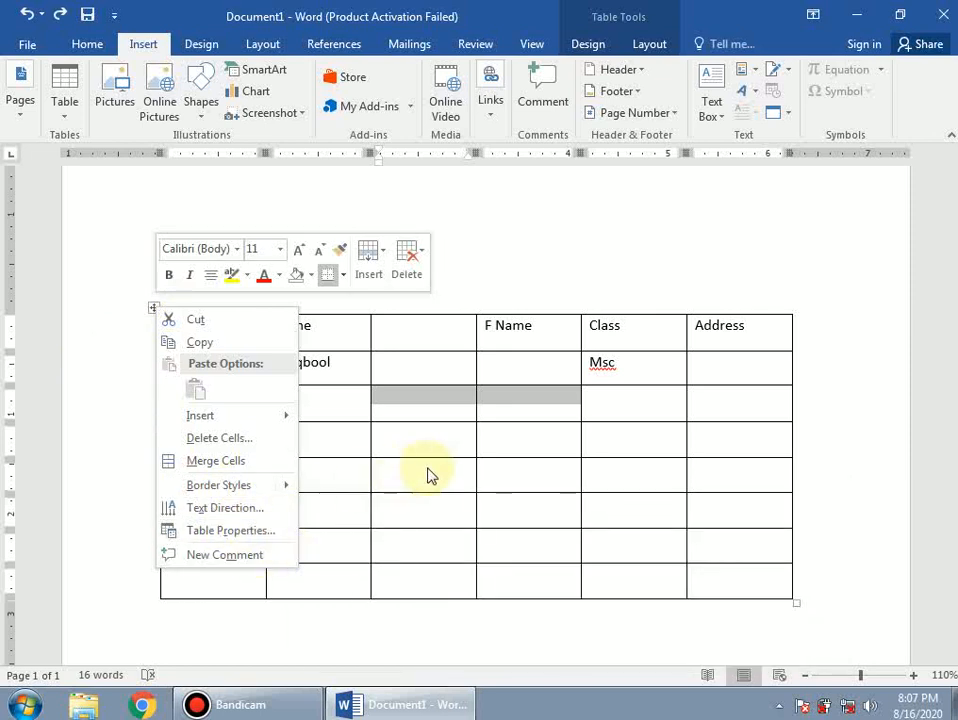
key(Escape)
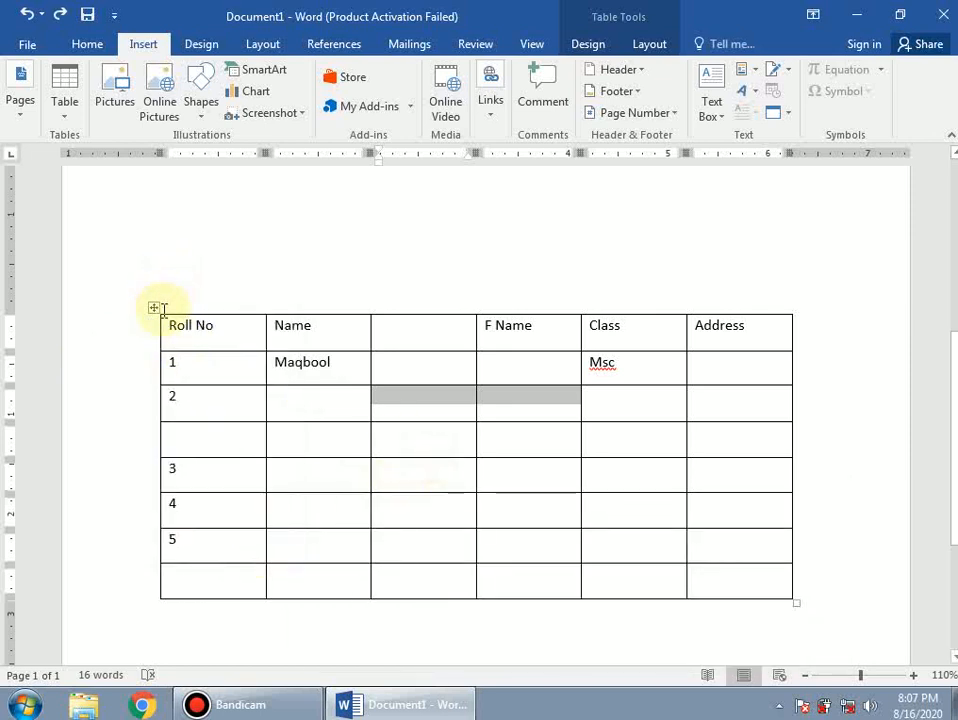
click(153, 307)
- Give the student table a thick 4½ pt bottom border
click(588, 44)
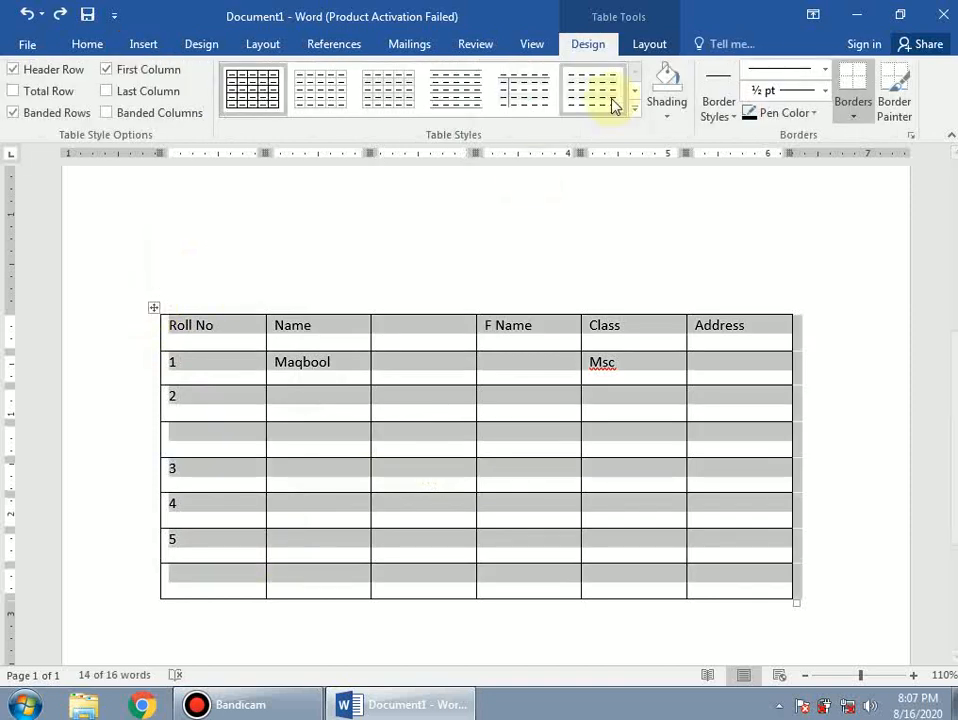
click(825, 91)
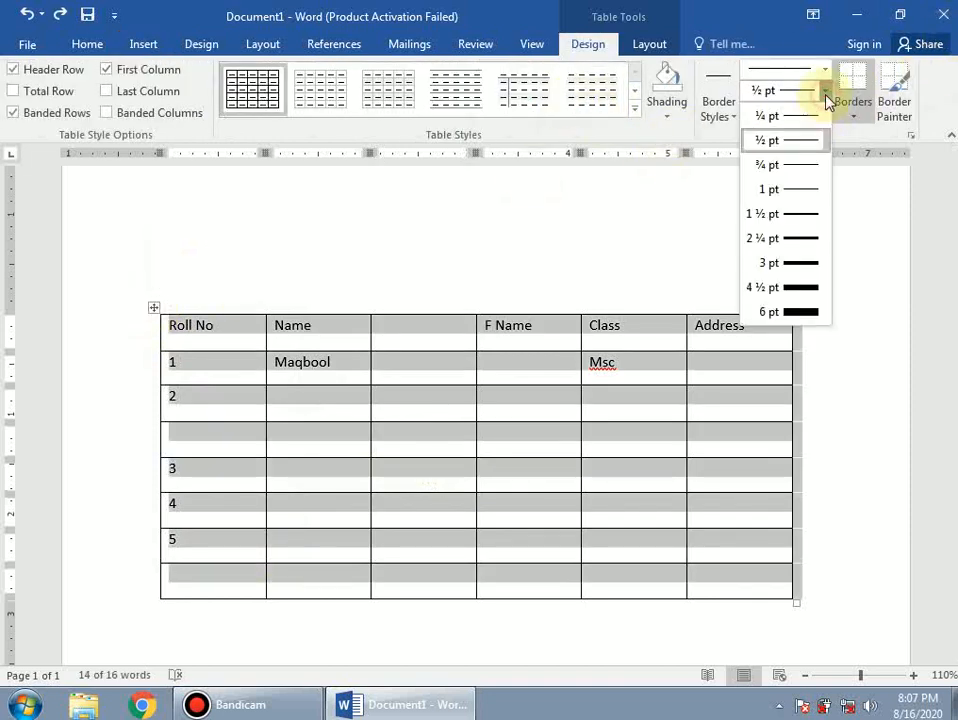
click(799, 288)
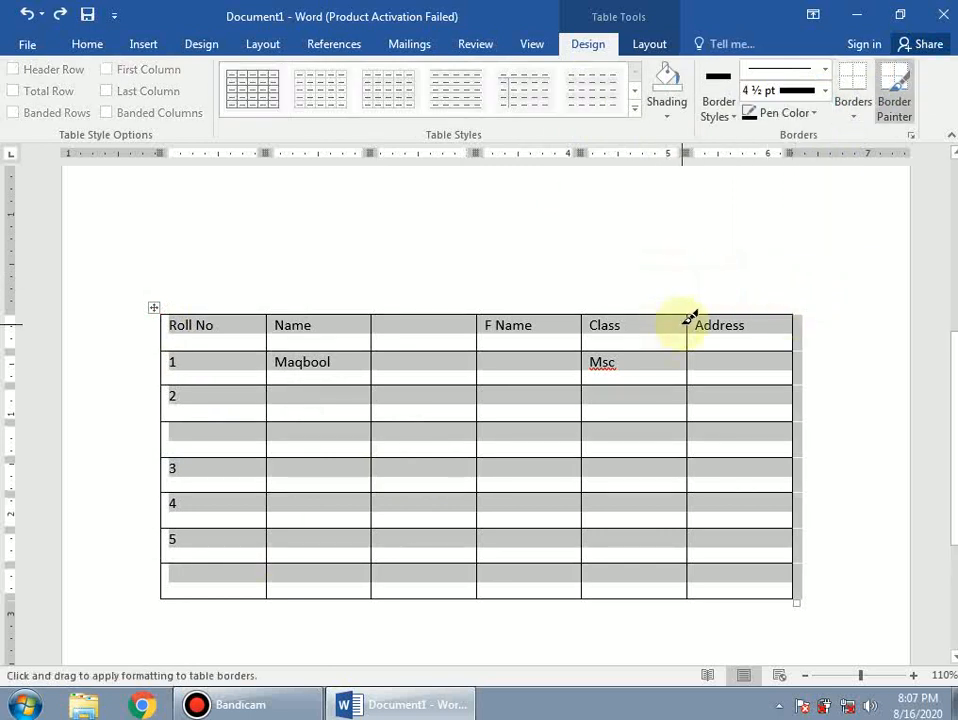
key(Escape)
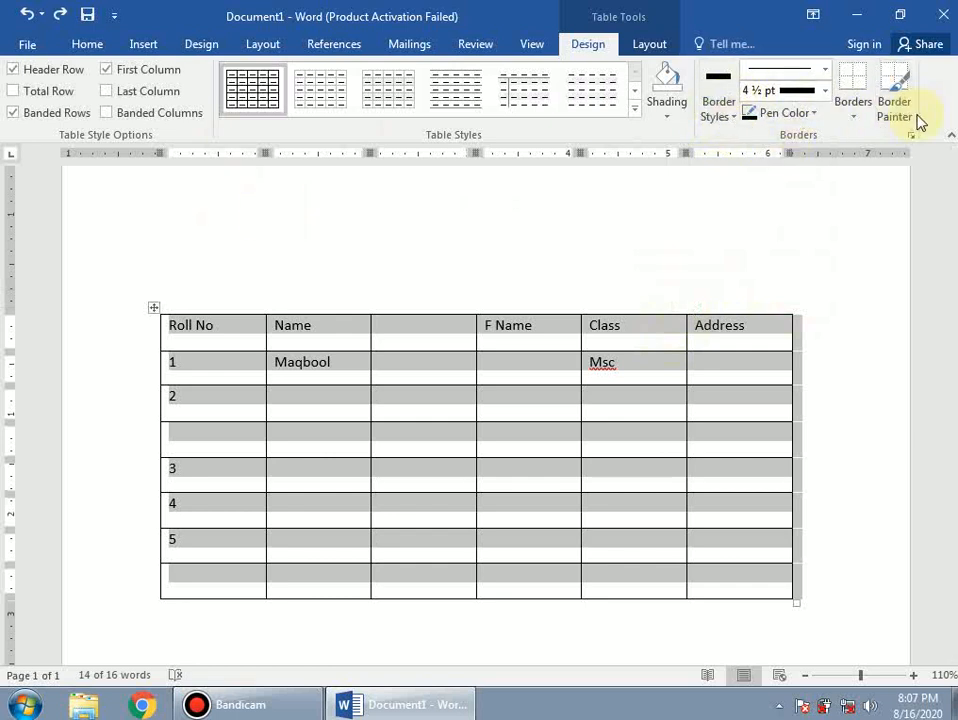
click(856, 104)
click(881, 207)
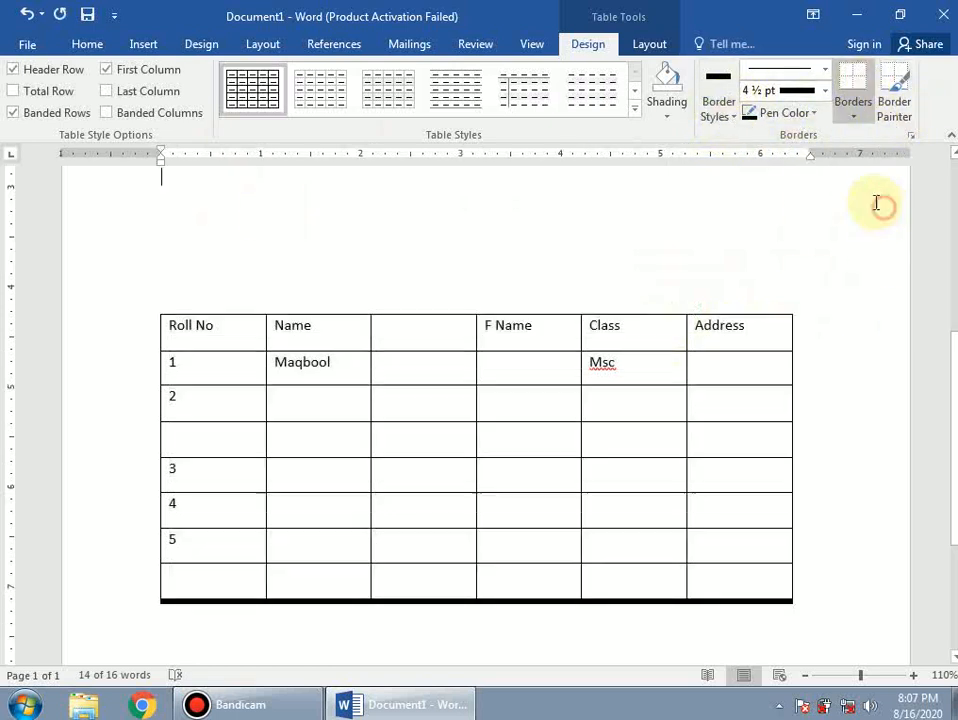
click(797, 216)
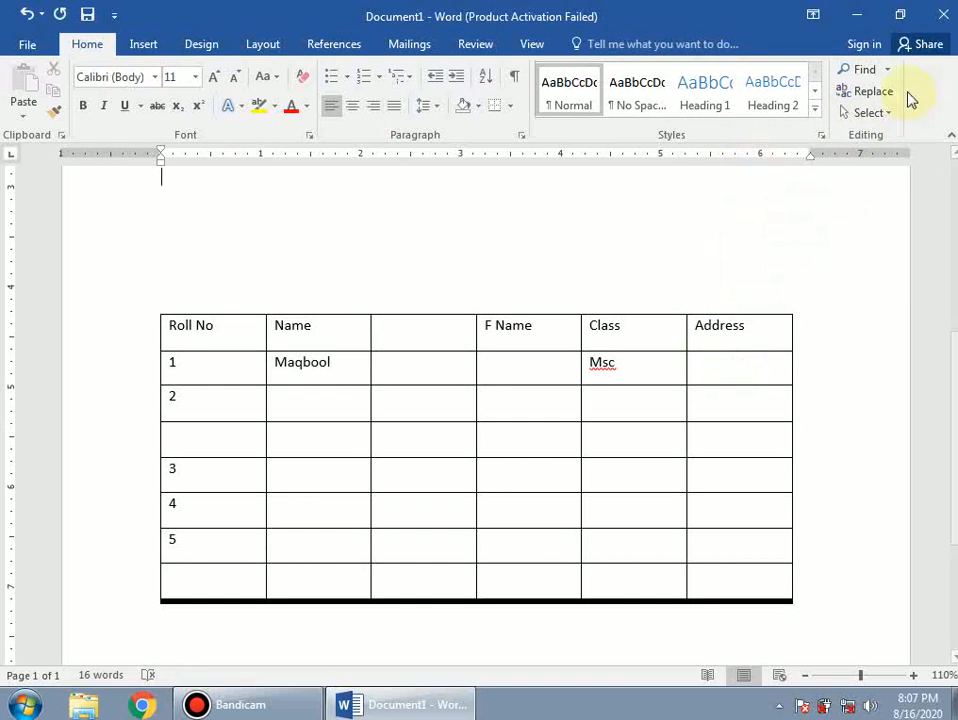
- Select the Name column and browse the Quick Tables gallery without inserting anything
click(158, 47)
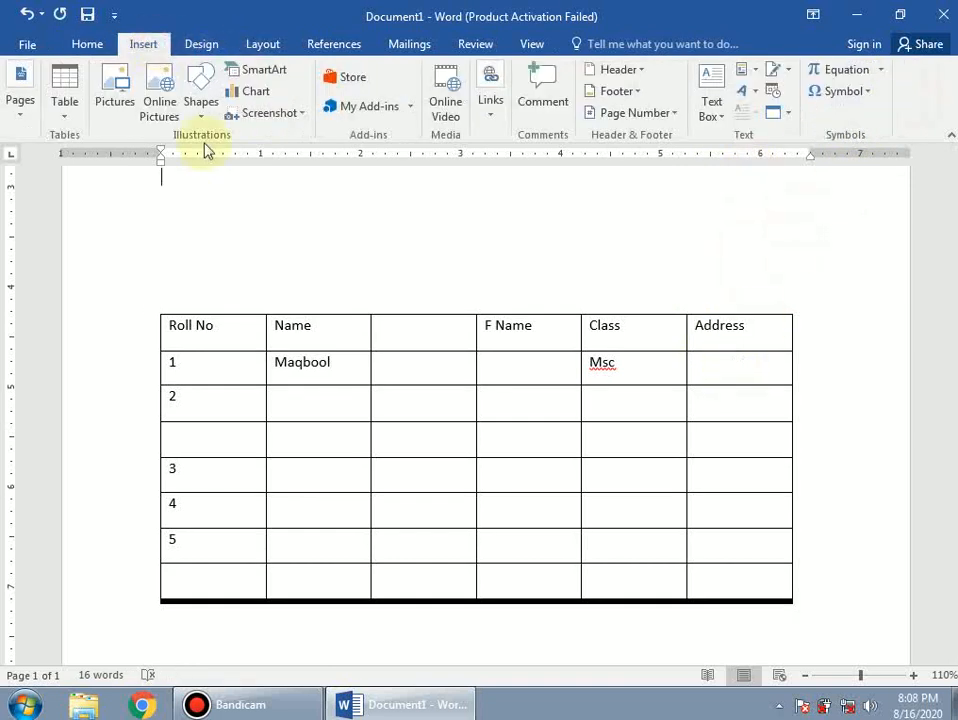
click(316, 308)
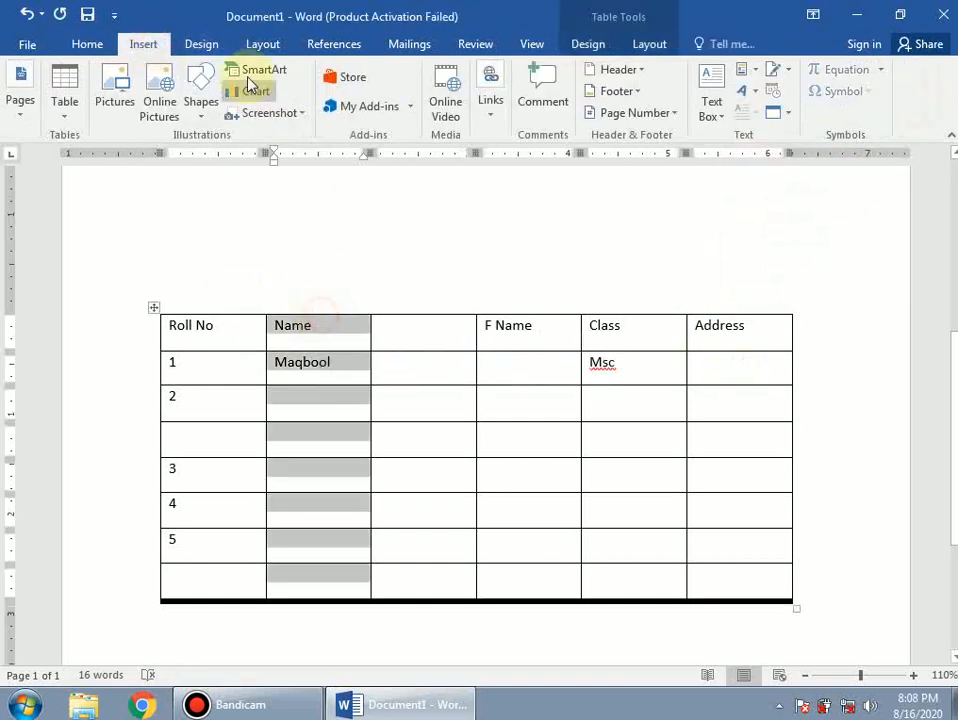
click(65, 112)
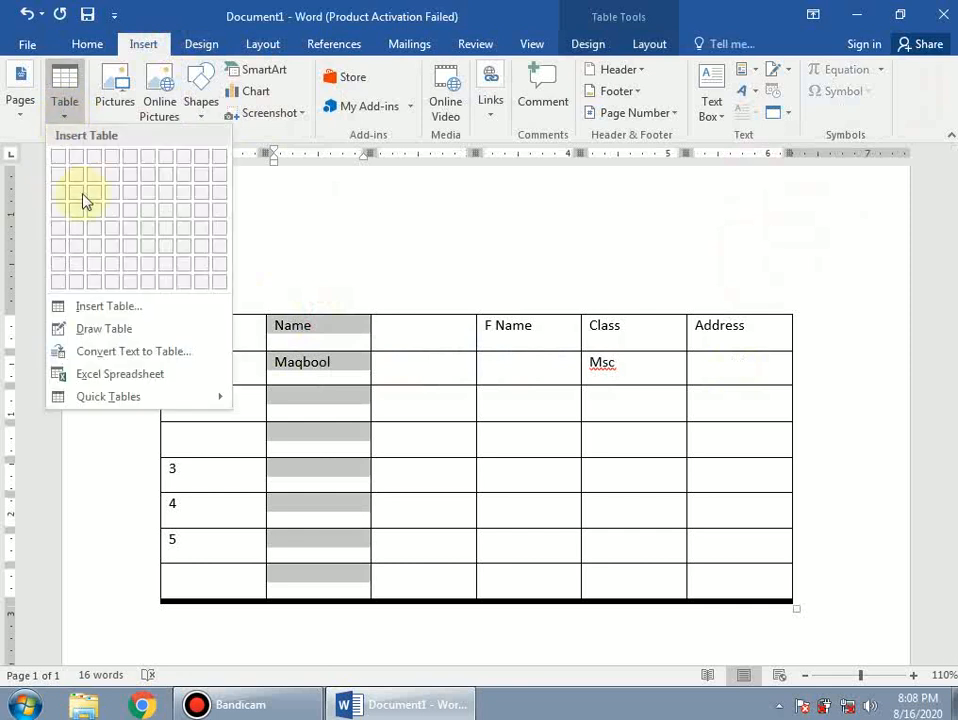
mouse_move(171, 392)
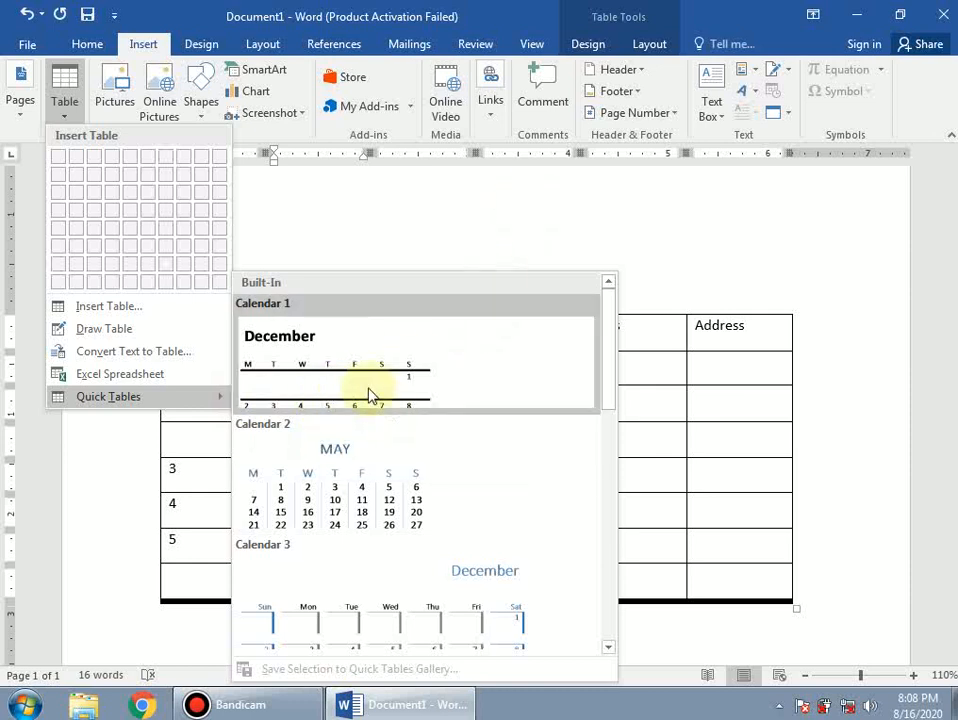
click(361, 375)
click(391, 253)
- Undo the thick bottom border and place the cursor on the empty line below the name
scroll(365, 419, down, 4)
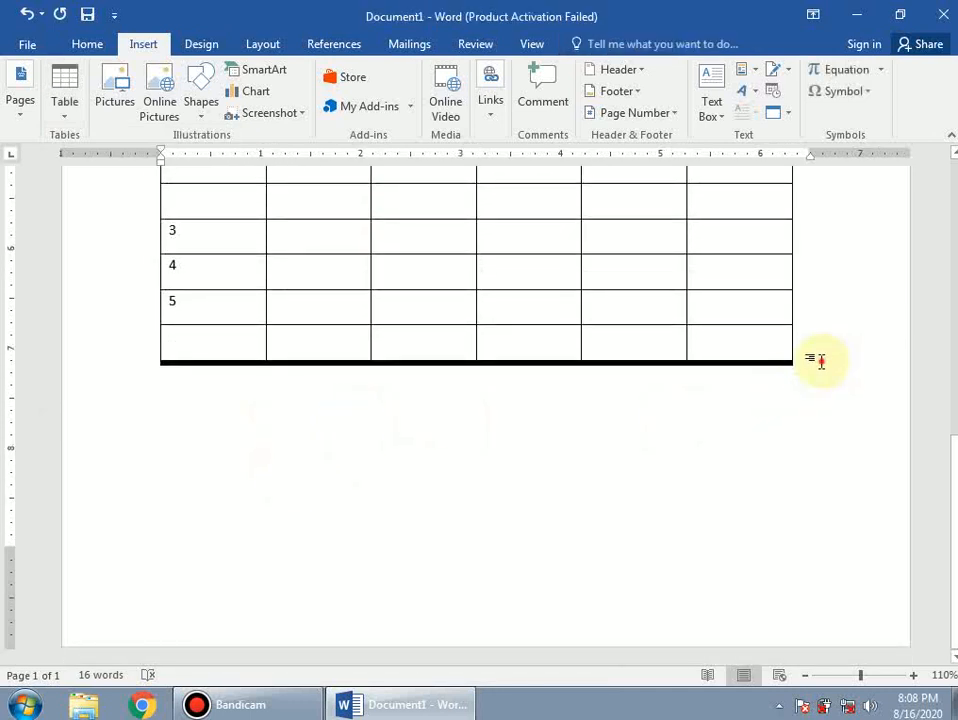
key(ctrl+z)
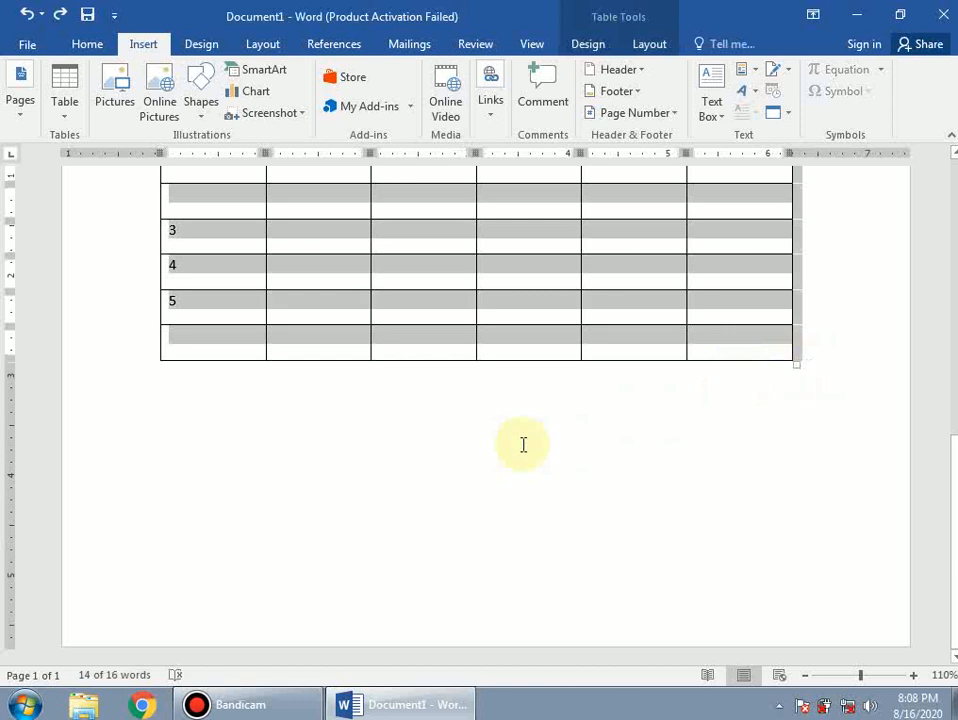
click(299, 414)
scroll(212, 354, up, 6)
click(177, 336)
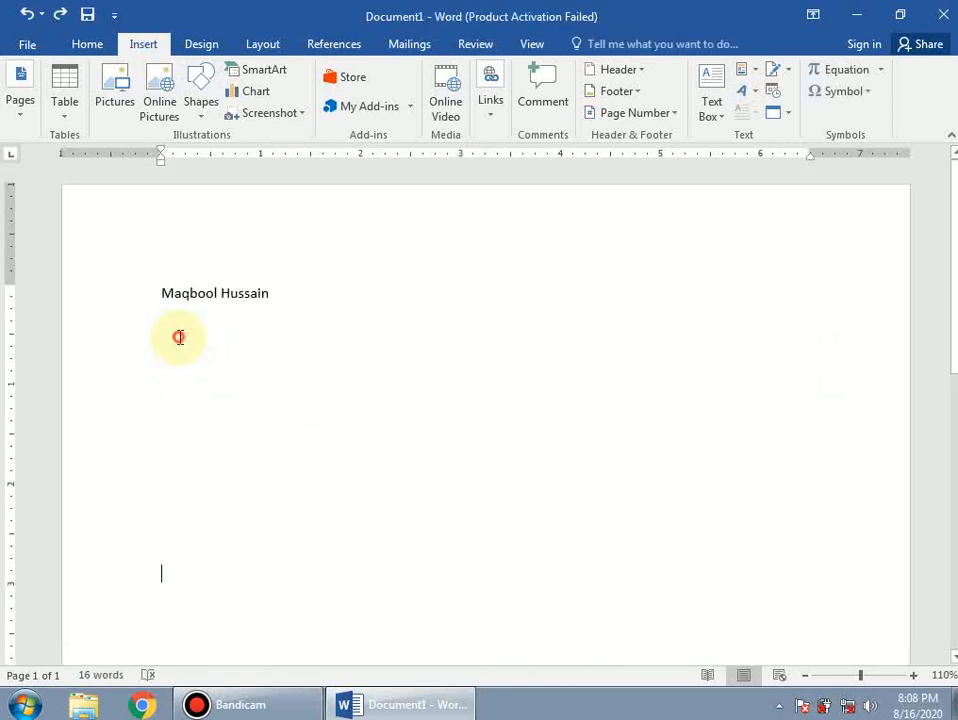
- Insert the Calendar 2 May quick table and widen it across the page
click(60, 118)
mouse_move(99, 400)
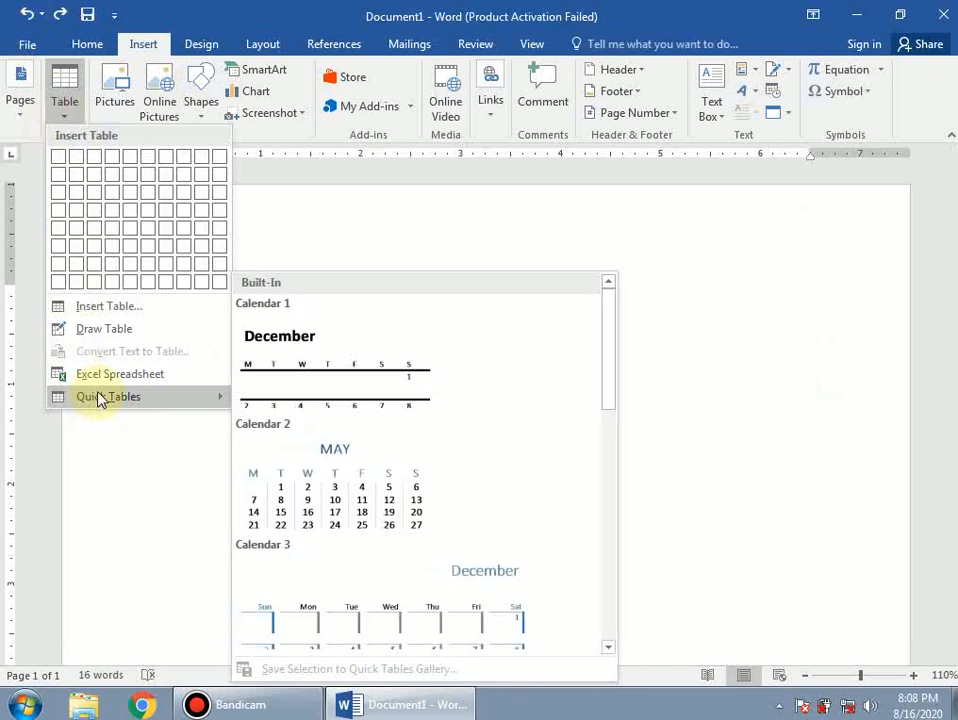
click(335, 507)
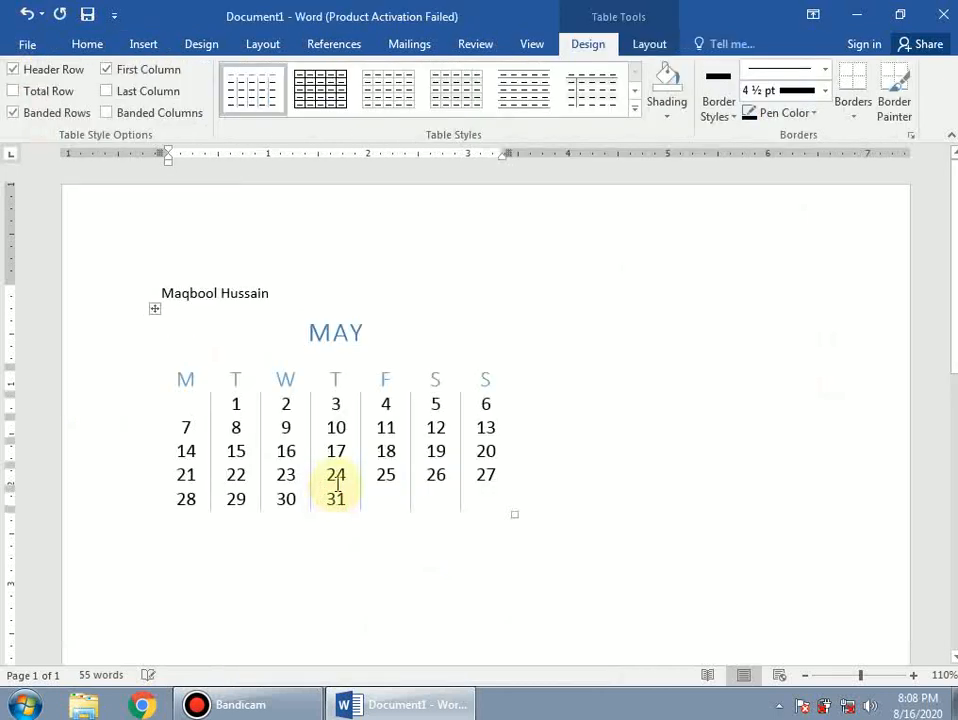
drag(514, 516, 737, 511)
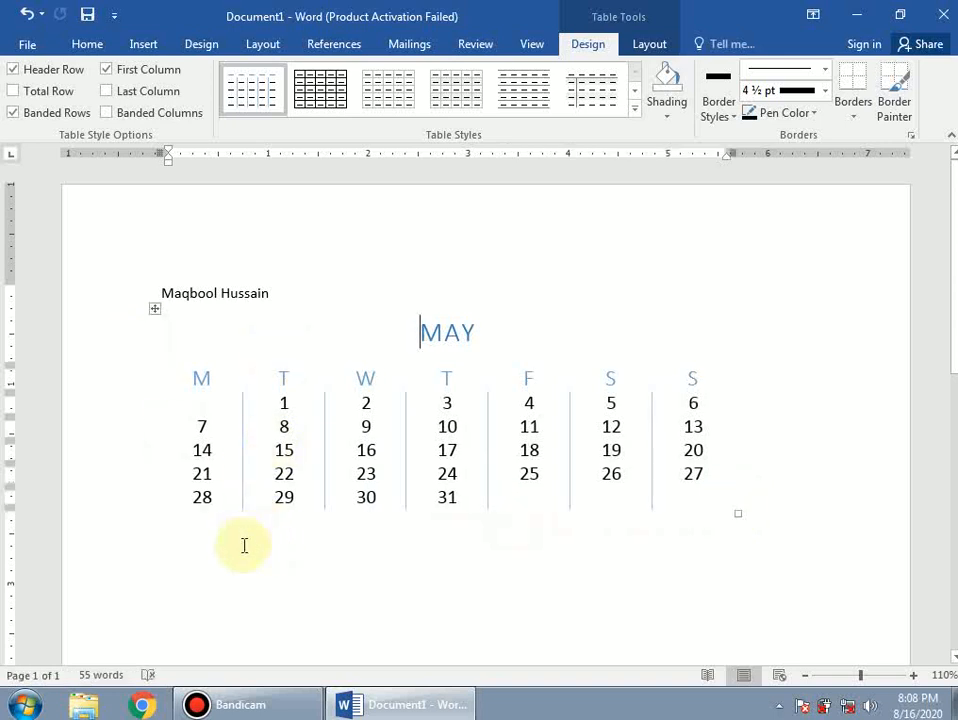
click(244, 545)
- Insert the With Subheads 1 college enrollment quick table below the calendar
click(138, 38)
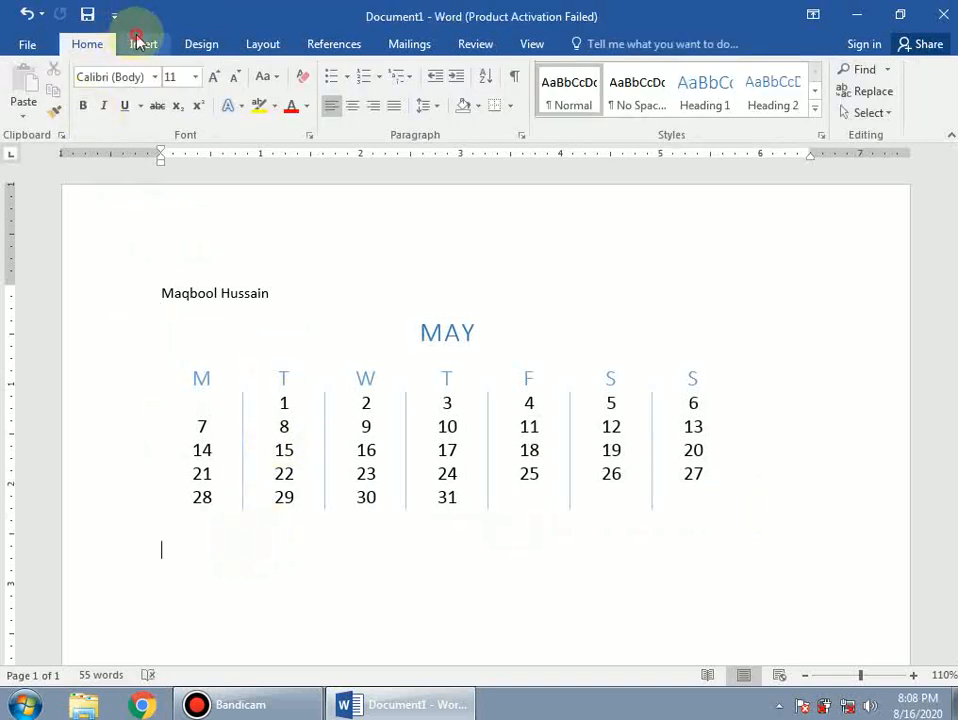
click(64, 120)
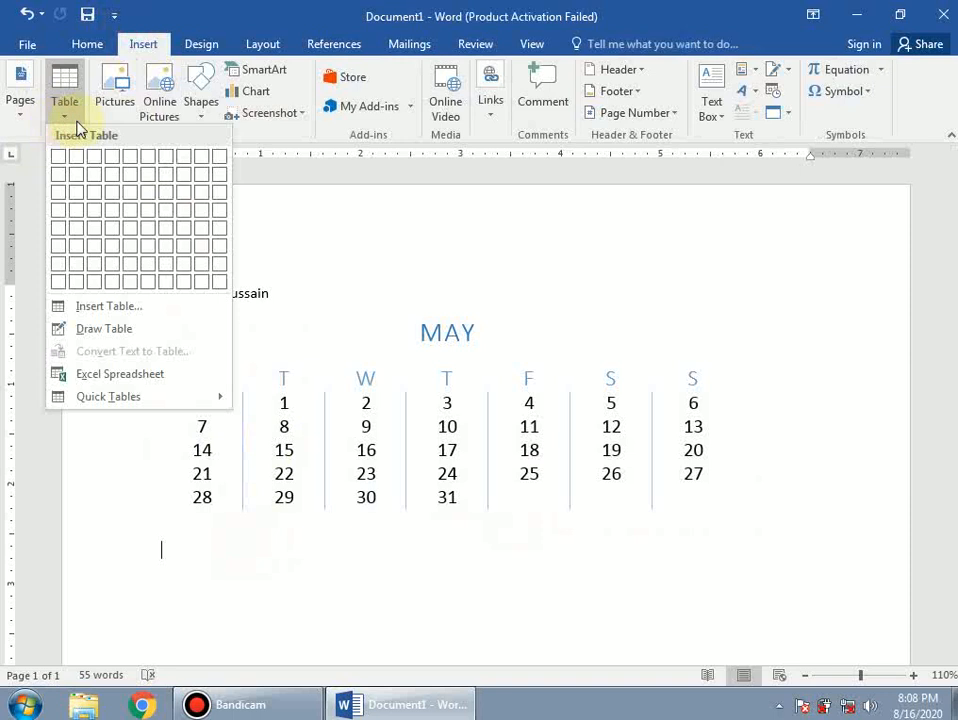
mouse_move(112, 398)
scroll(421, 479, down, 10)
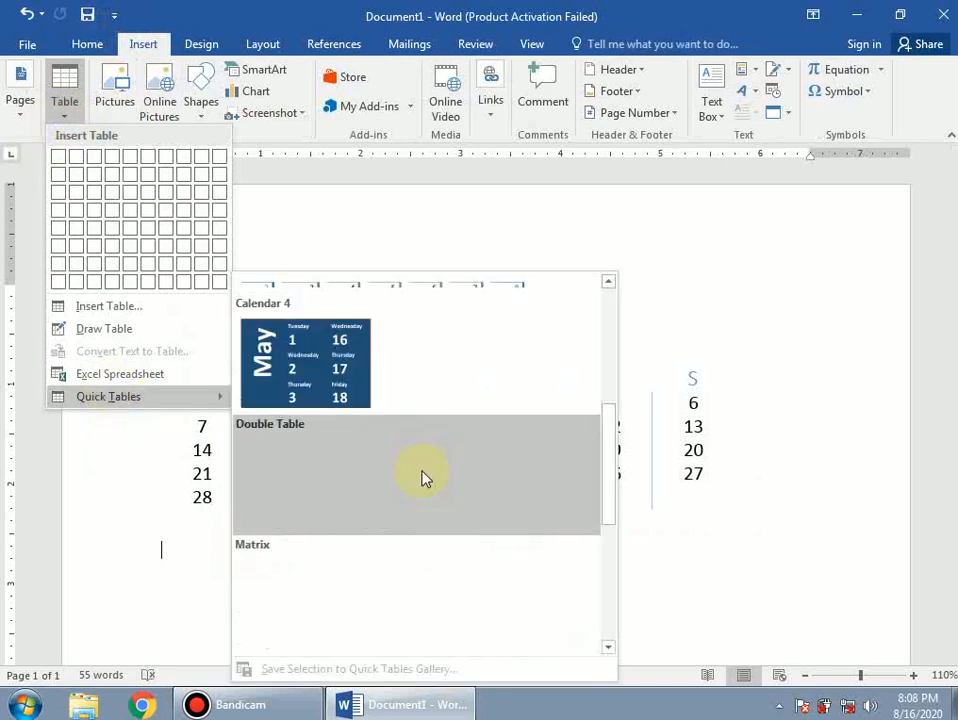
click(384, 494)
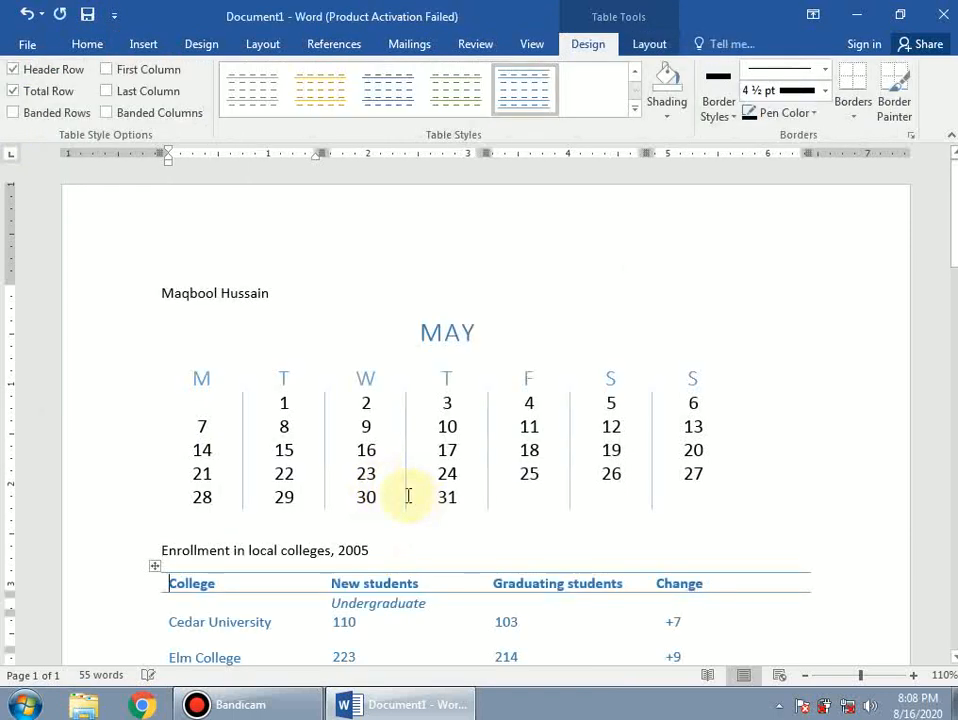
scroll(406, 494, down, 6)
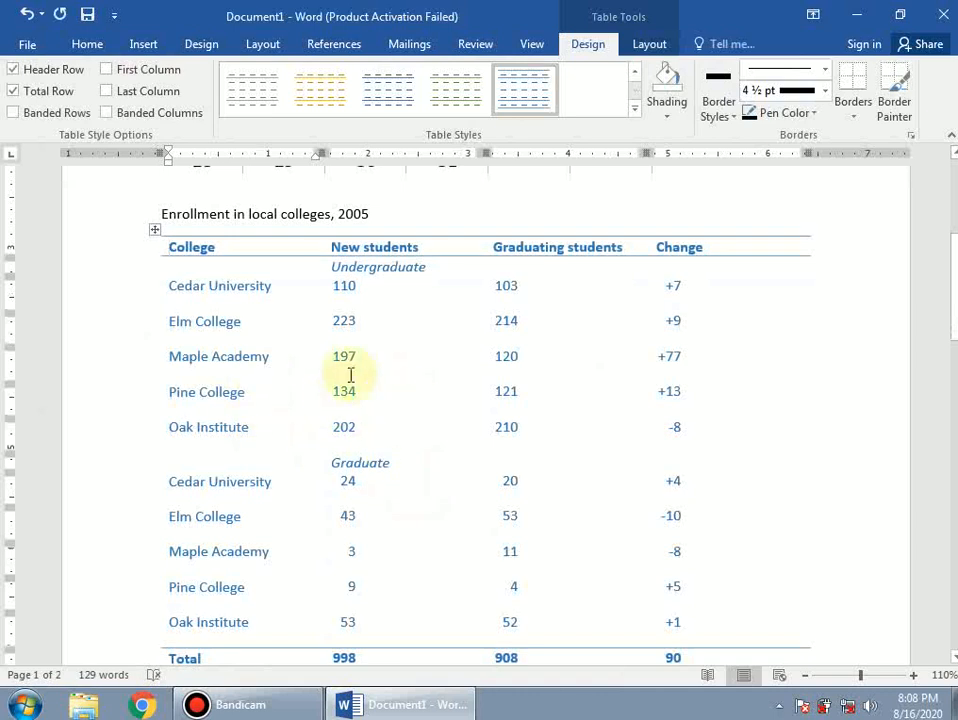
- Edit Maple Academy's 197 enrollment figure and add a blank line below the table
click(349, 355)
key(BackSpace)
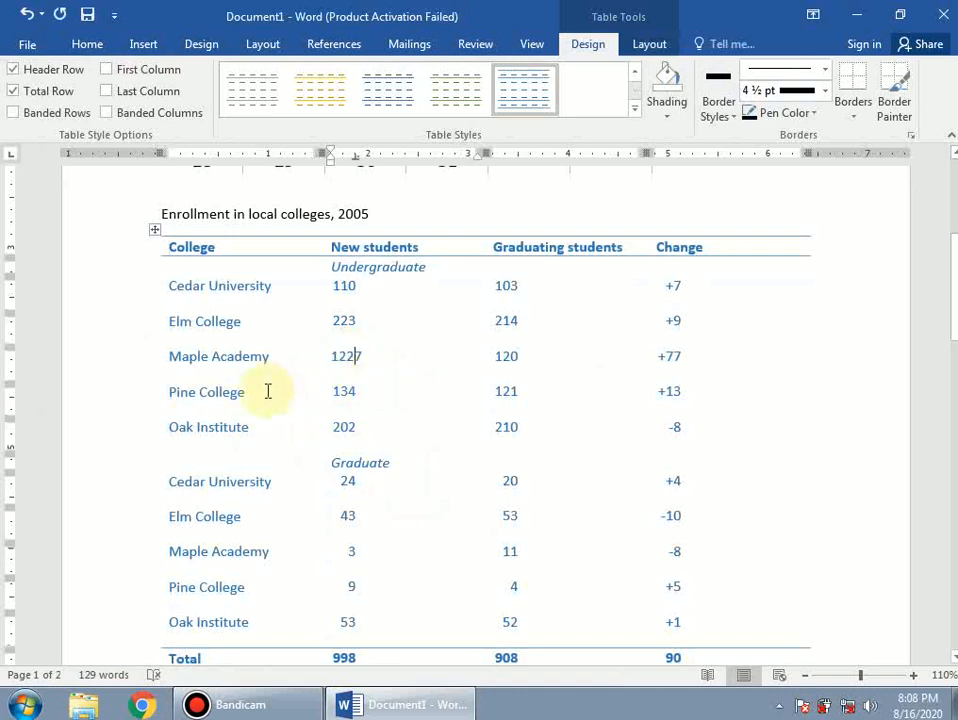
scroll(267, 391, down, 10)
click(254, 470)
key(Return)
key(Return)
key(Return)
click(143, 45)
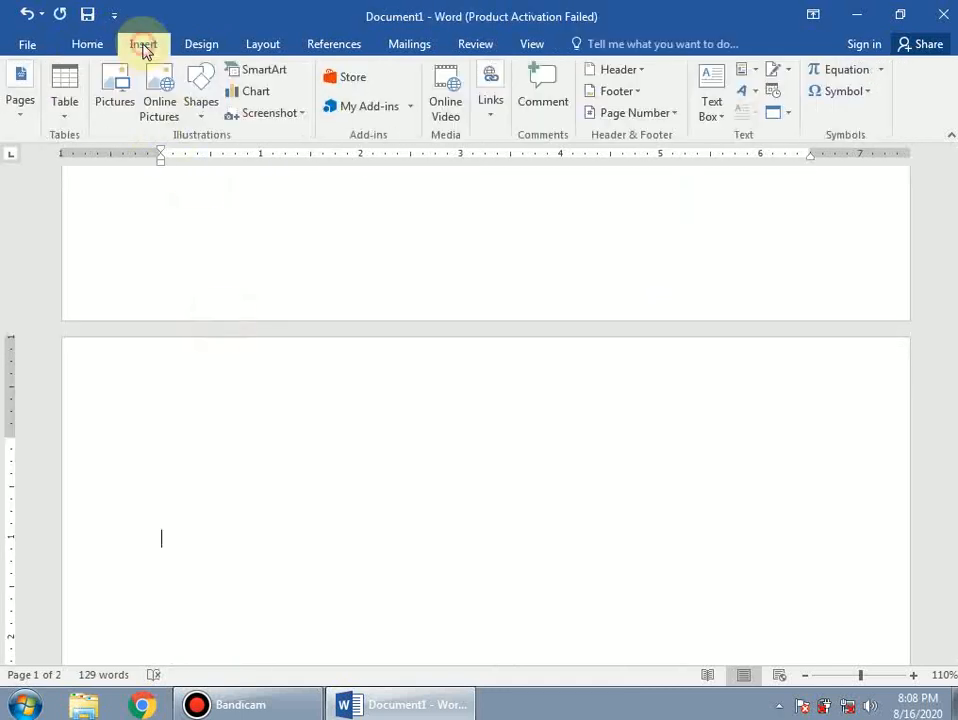
- Insert the blue-headed With Subheads 2 college enrollment quick table
click(64, 113)
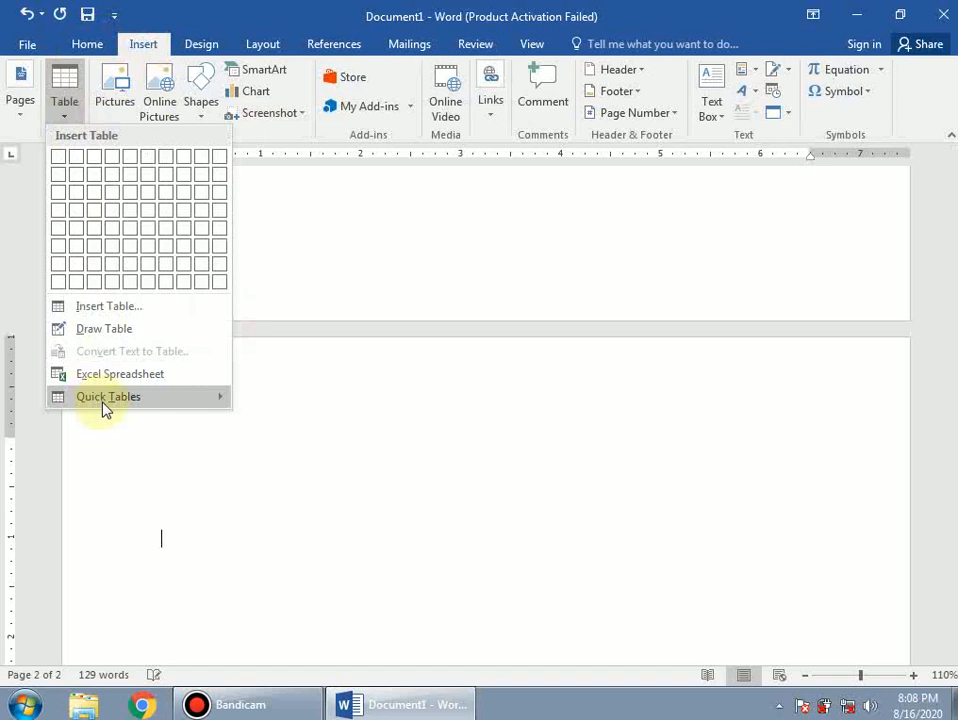
mouse_move(107, 405)
scroll(368, 468, down, 5)
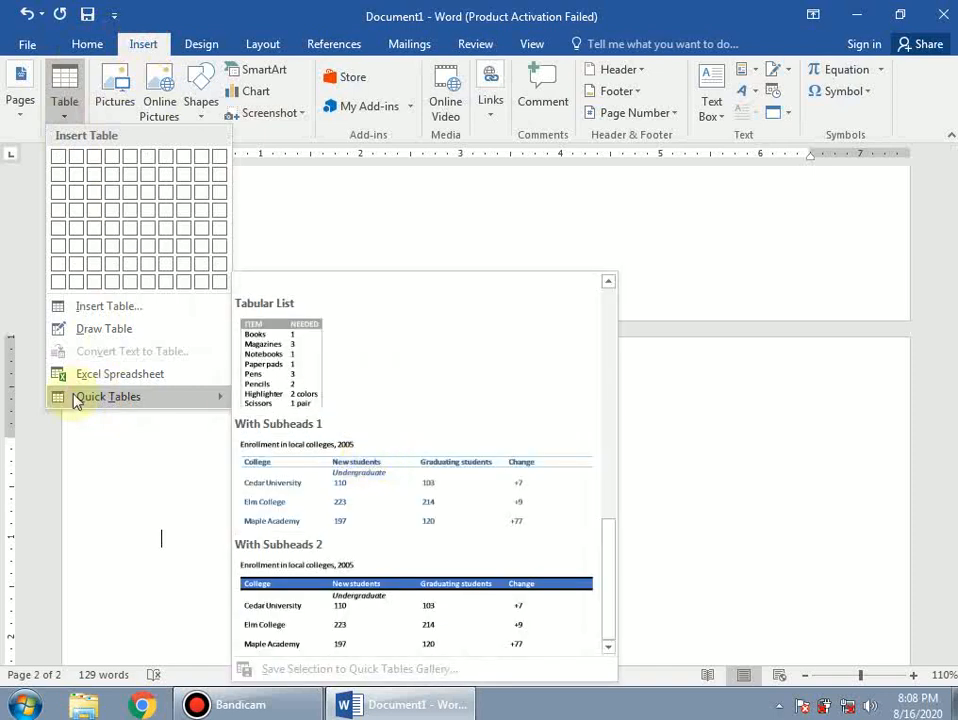
click(342, 612)
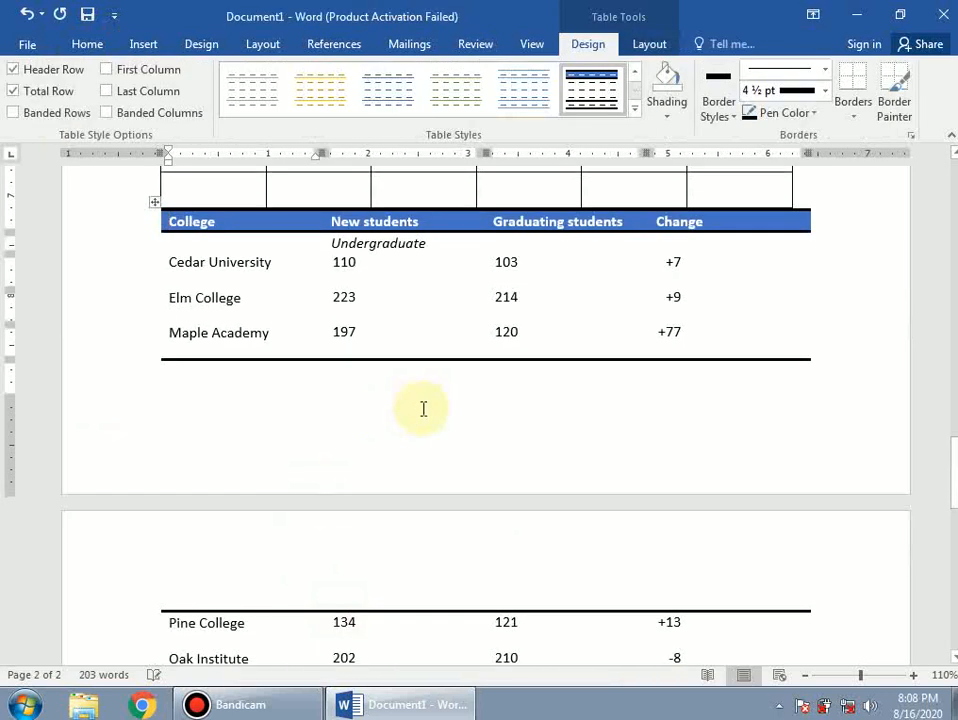
scroll(423, 408, up, 4)
scroll(421, 409, down, 8)
scroll(180, 338, up, 2)
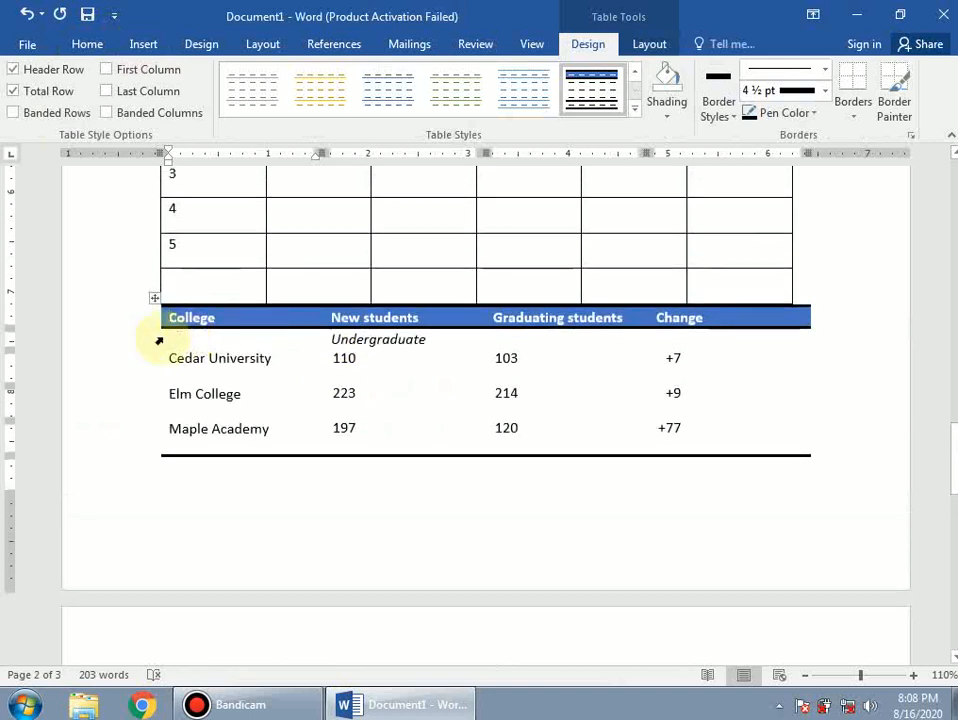
- Add an empty column and a new empty row to the student table
click(808, 295)
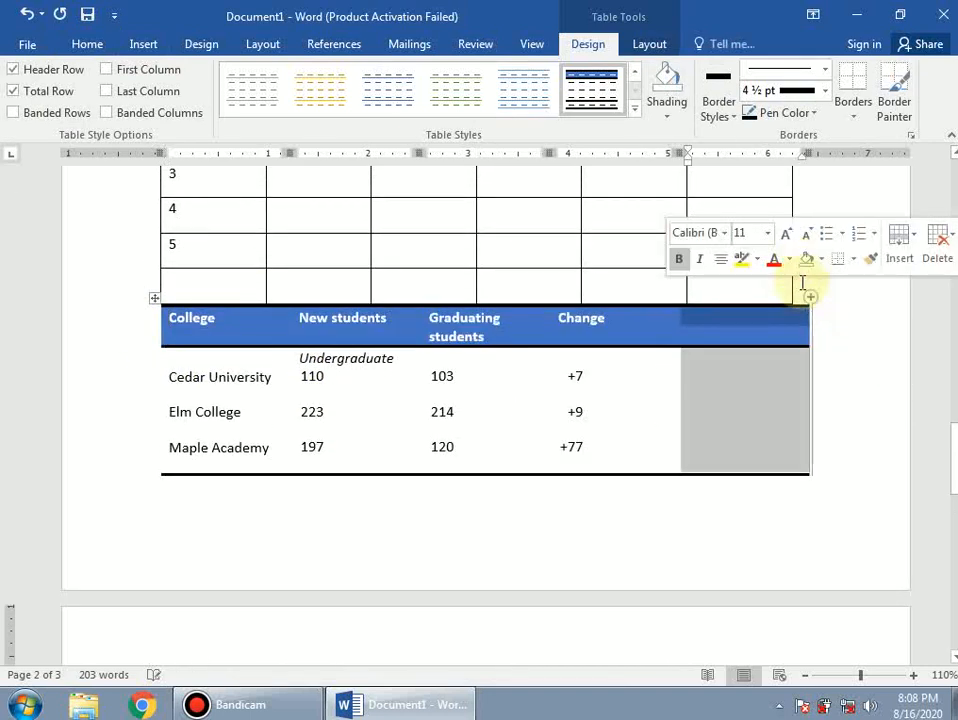
click(800, 287)
click(800, 287)
key(Return)
key(Return)
key(Return)
key(Return)
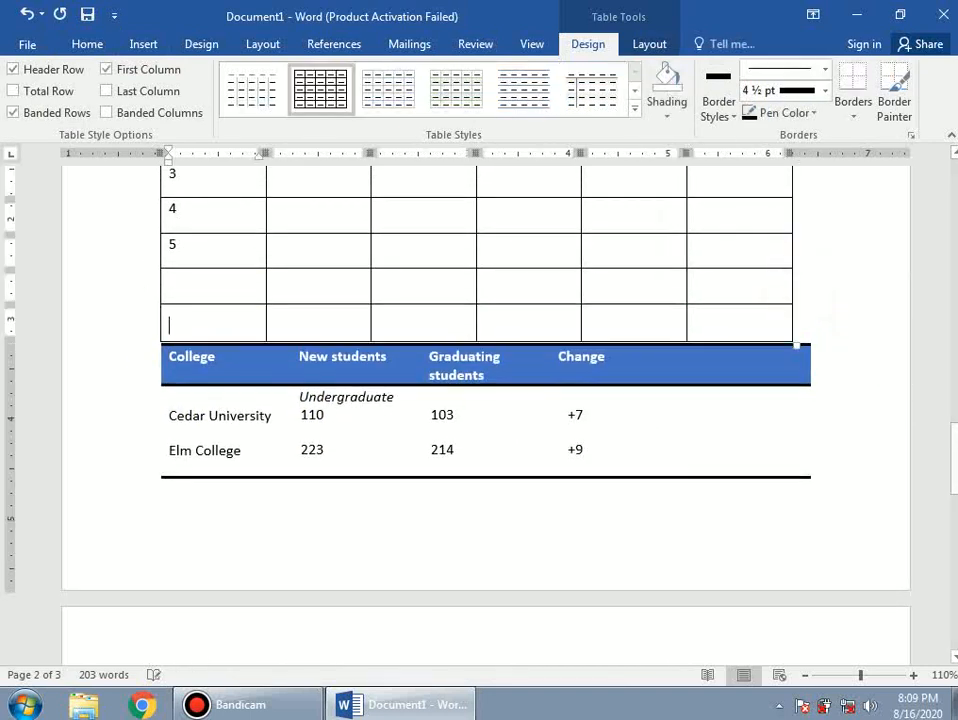
scroll(547, 493, down, 6)
scroll(520, 505, down, 8)
scroll(480, 460, up, 7)
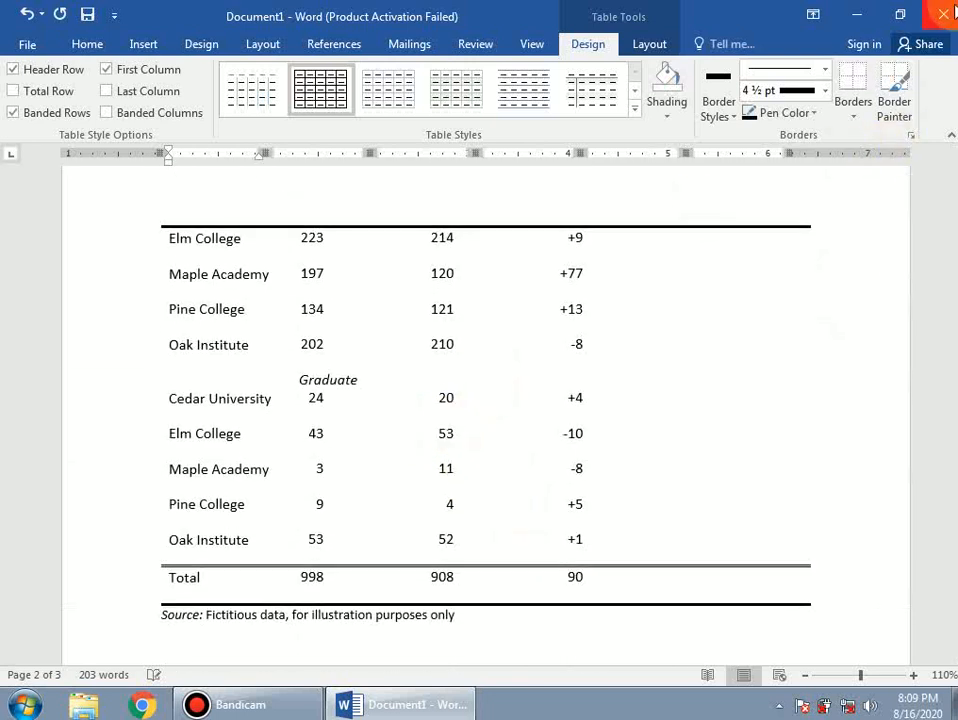
- Minimize Word and show image 2 from the w folder as a slide show
click(856, 15)
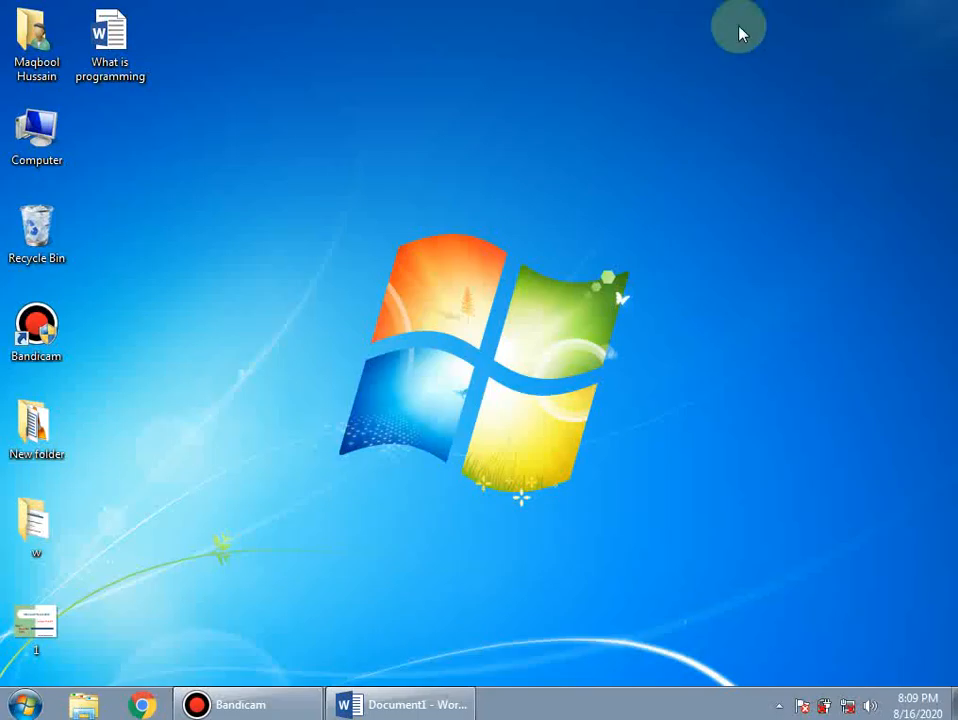
double_click(38, 560)
click(210, 112)
double_click(210, 112)
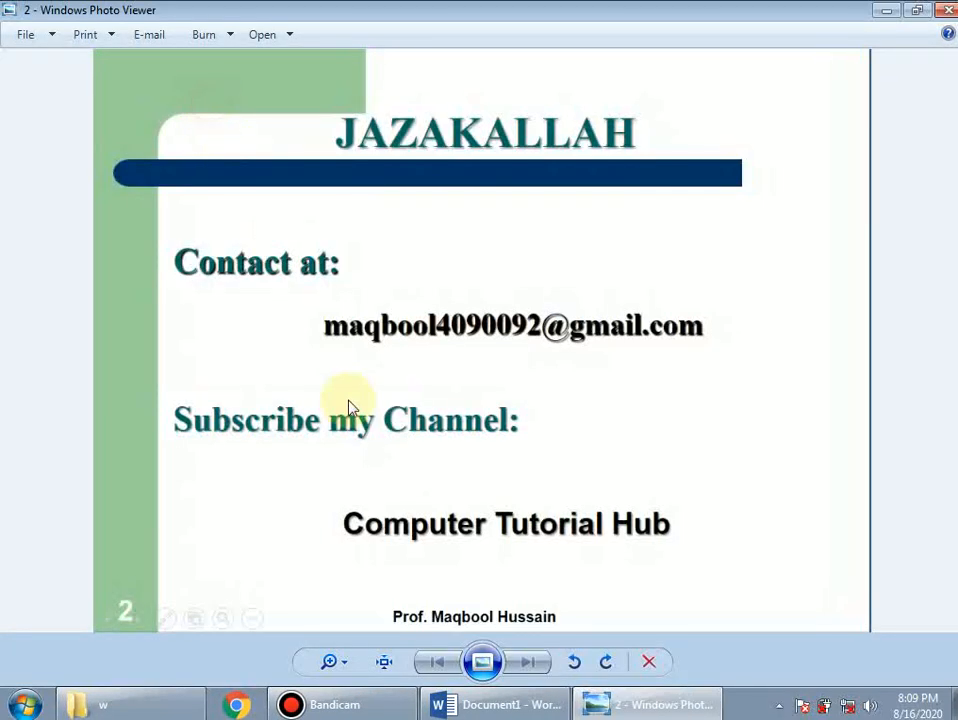
click(483, 662)
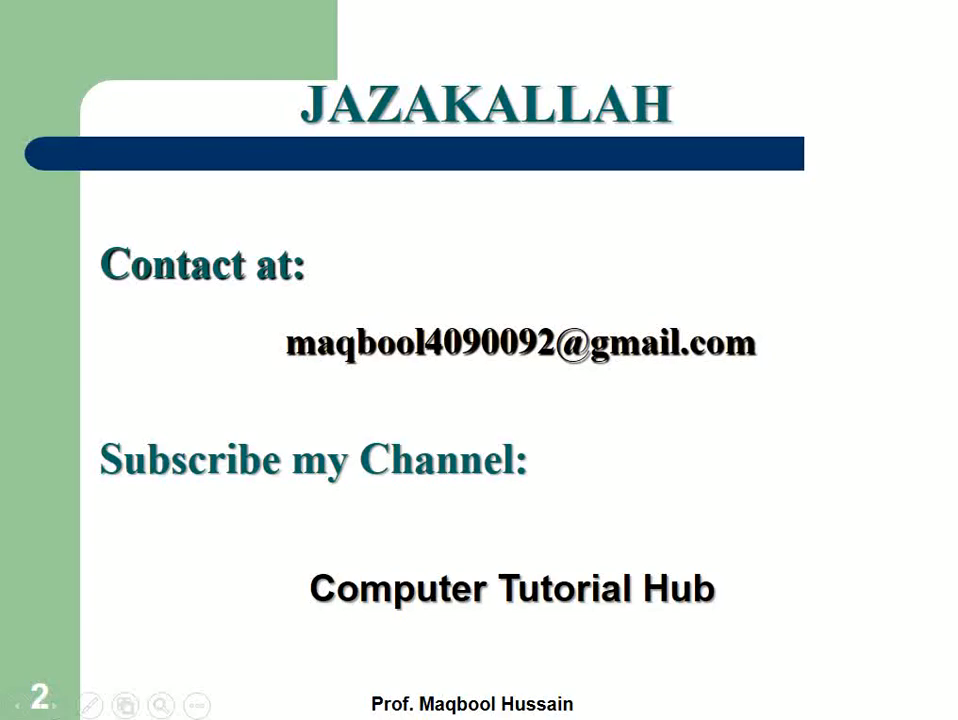